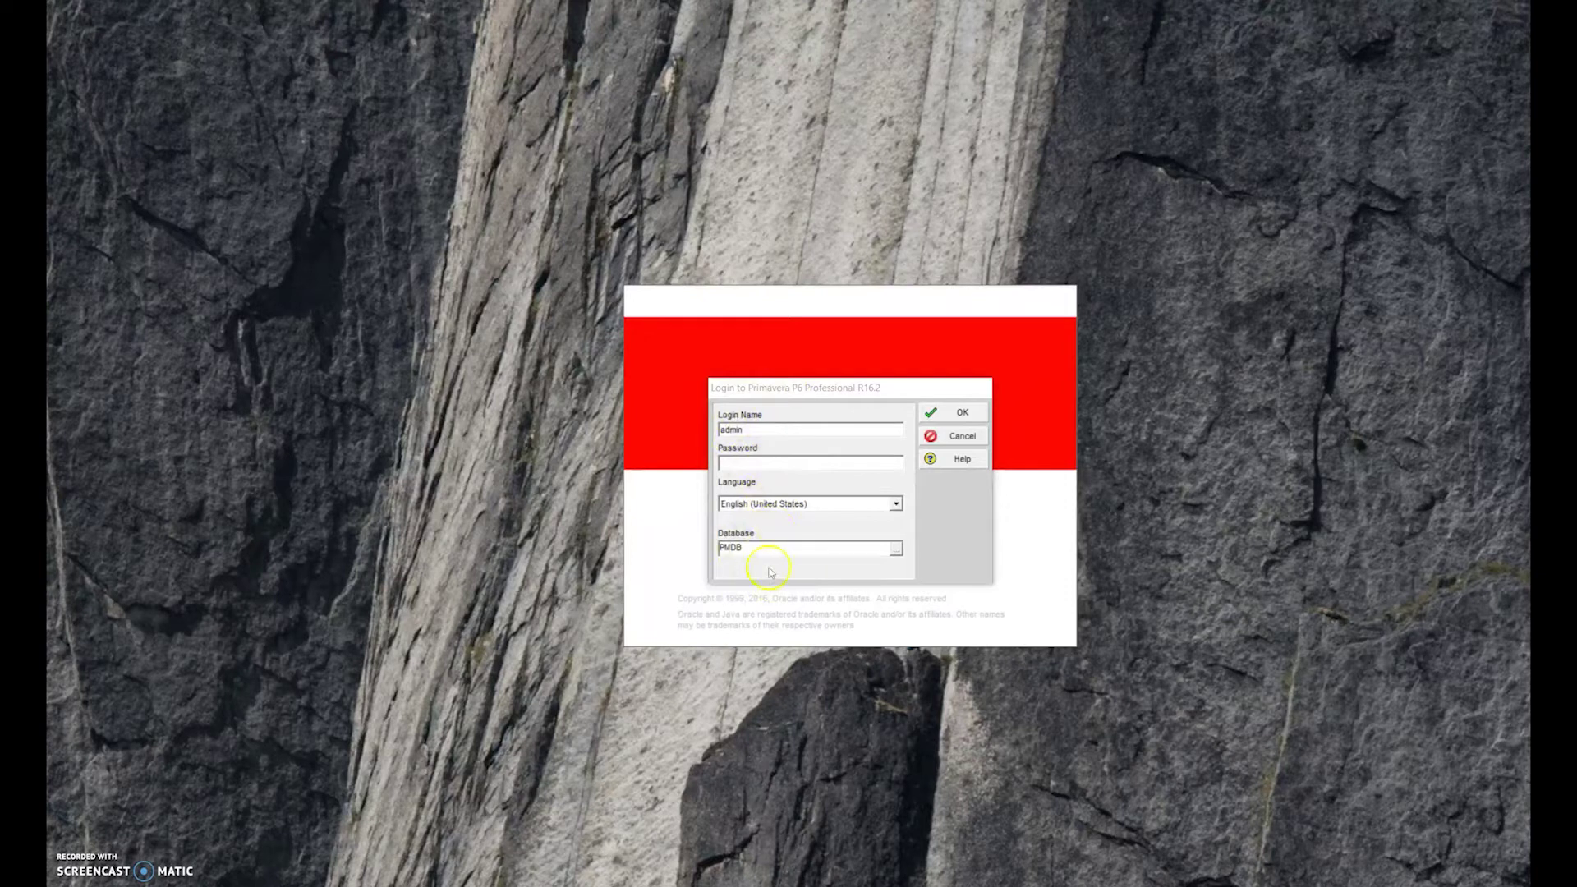
# Sign in to P6 with the account password and reposition the main window on screen
pyautogui.click(749, 463)
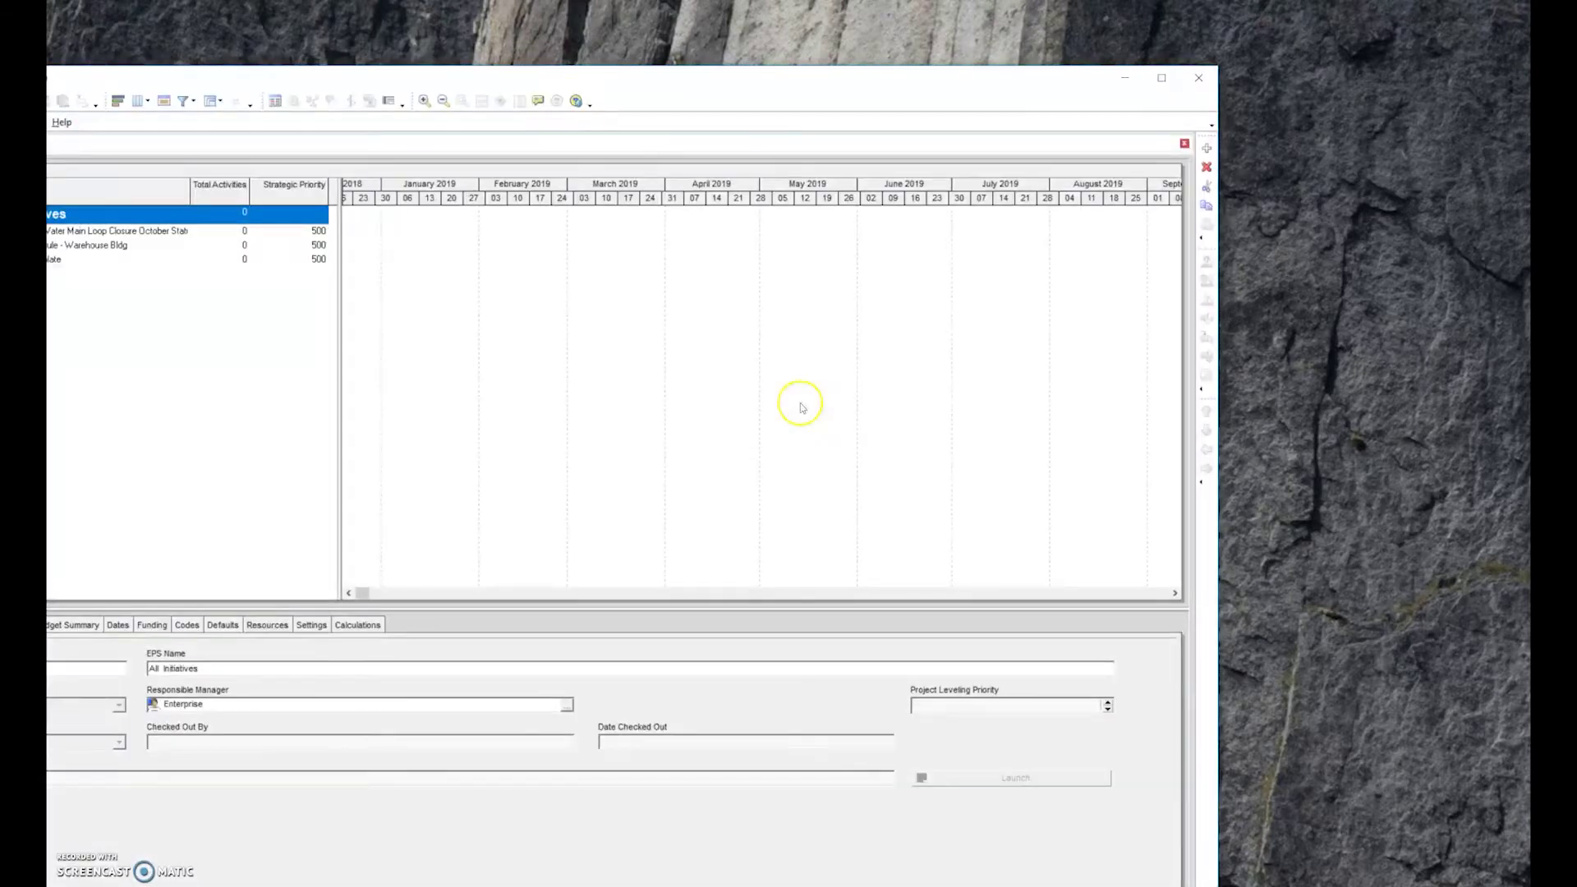
pyautogui.moveTo(477, 73); pyautogui.dragTo(751, 25)
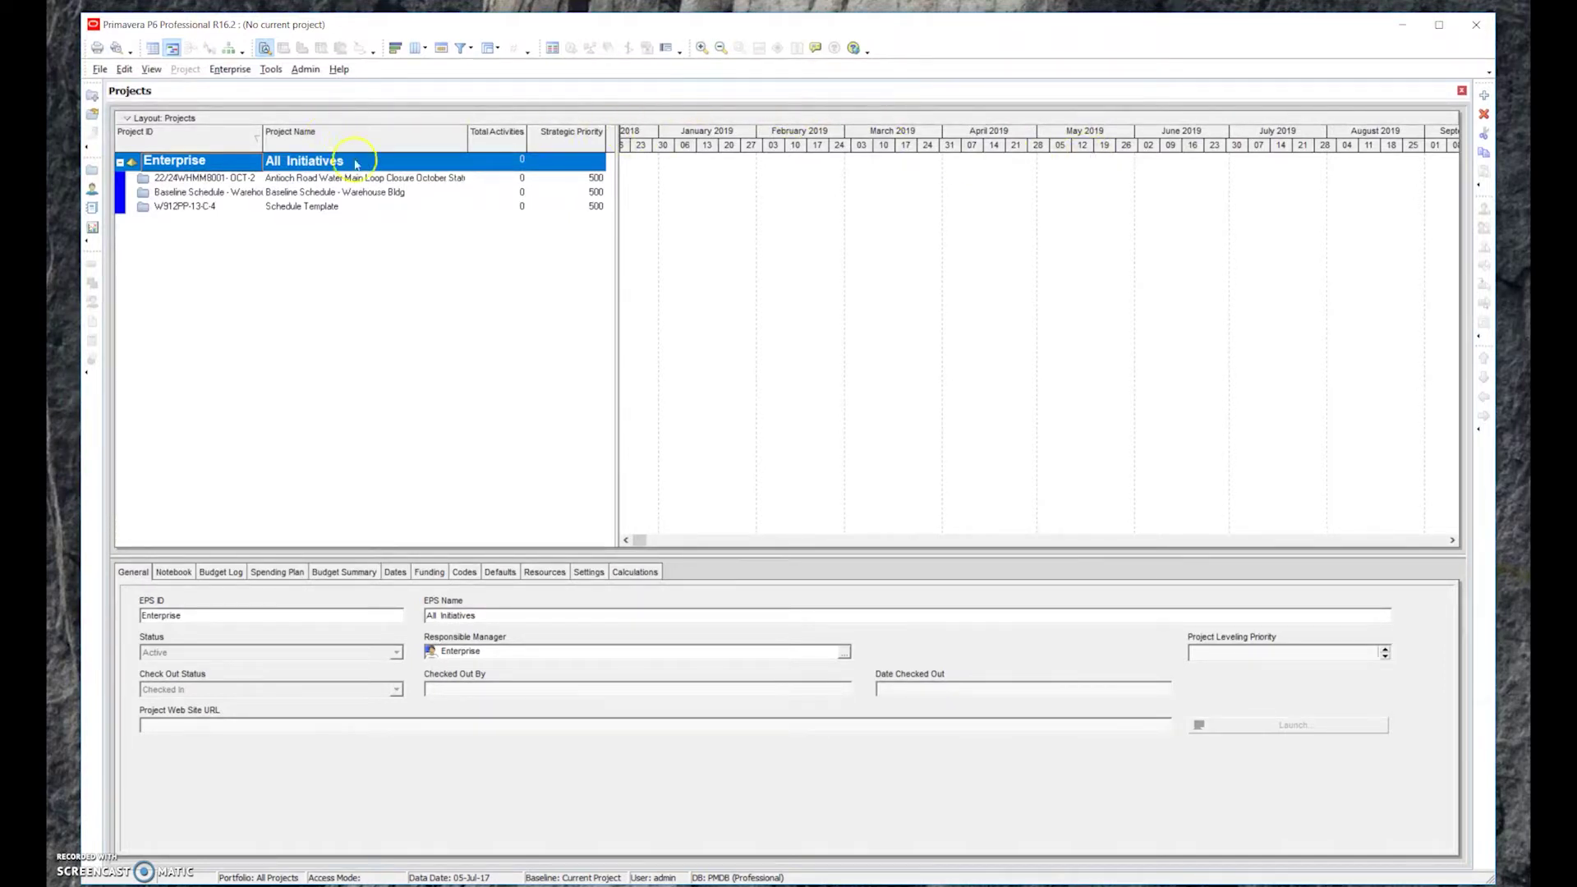
pyautogui.press('alt')
# Start a new project from the File menu, keeping the All Initiatives EPS node
pyautogui.click(100, 70)
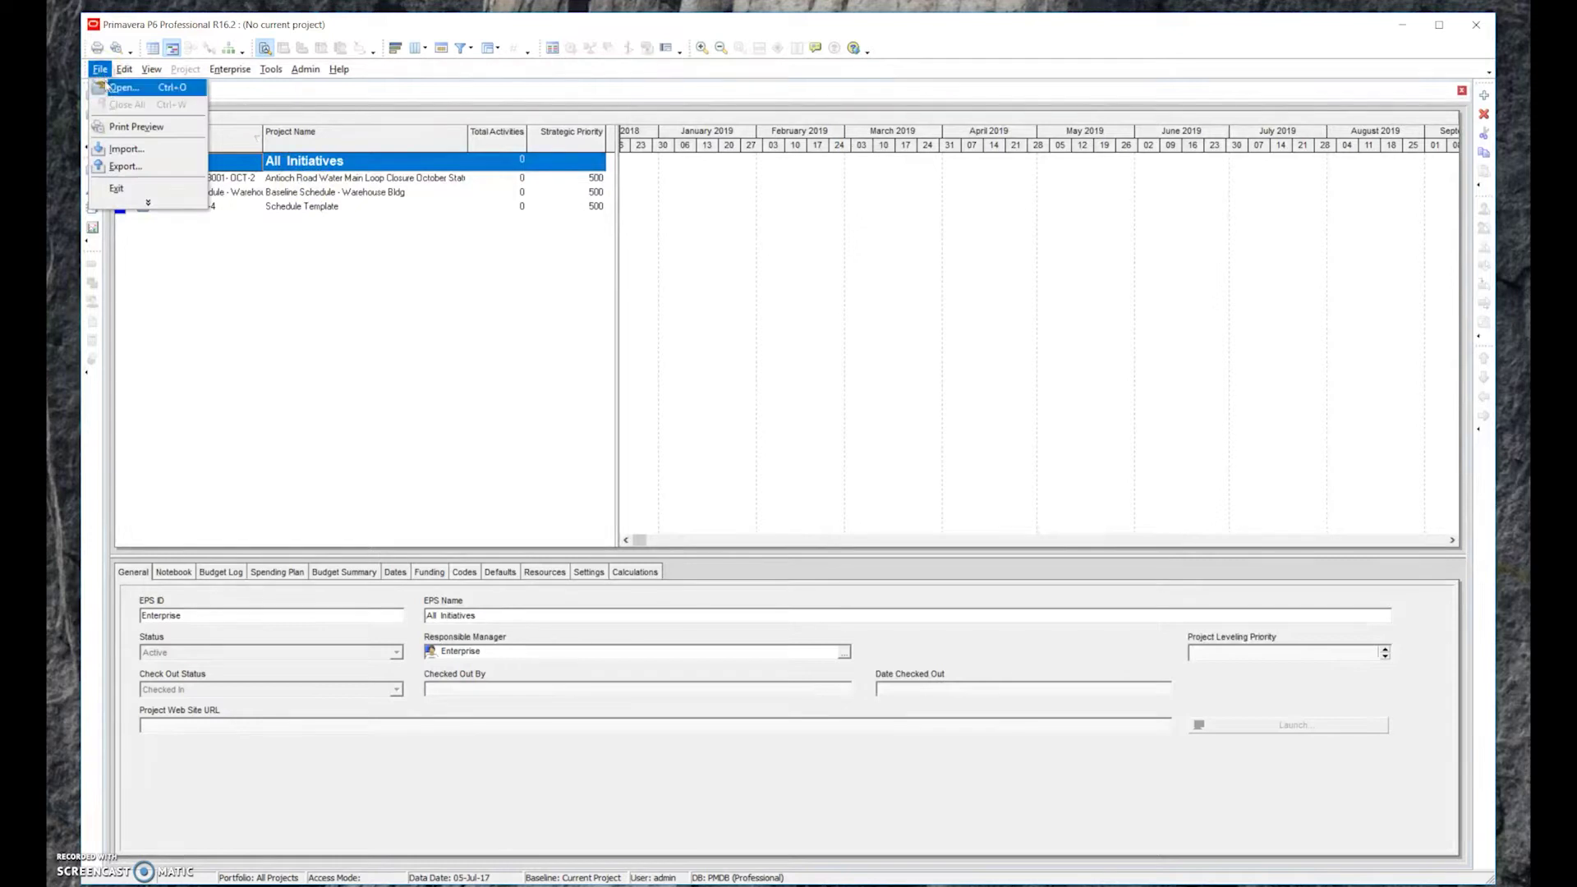
pyautogui.click(145, 205)
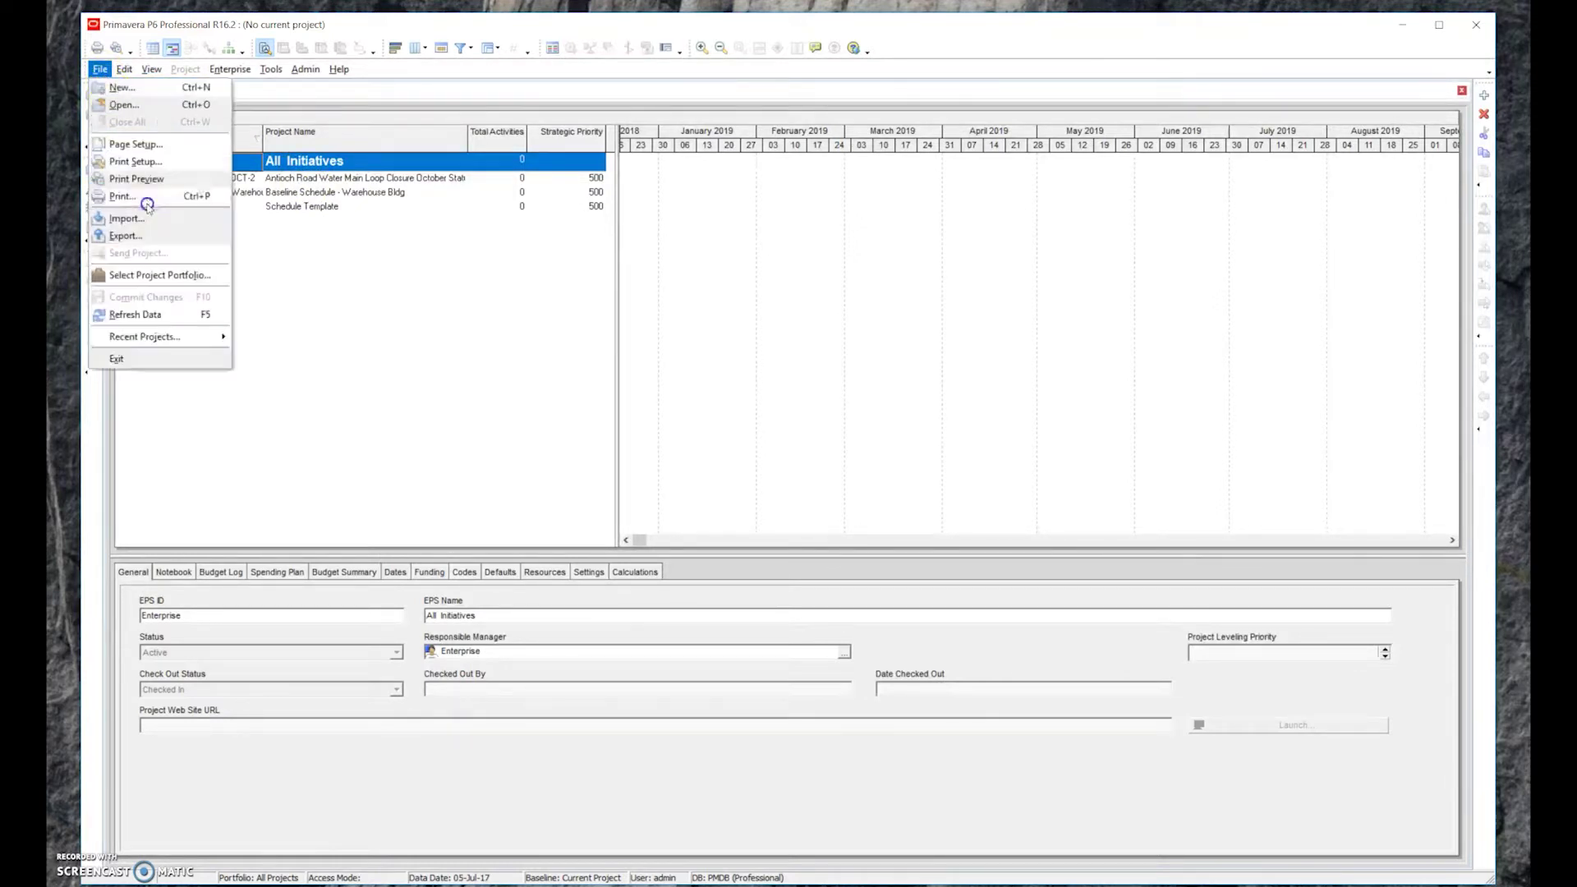
pyautogui.click(162, 92)
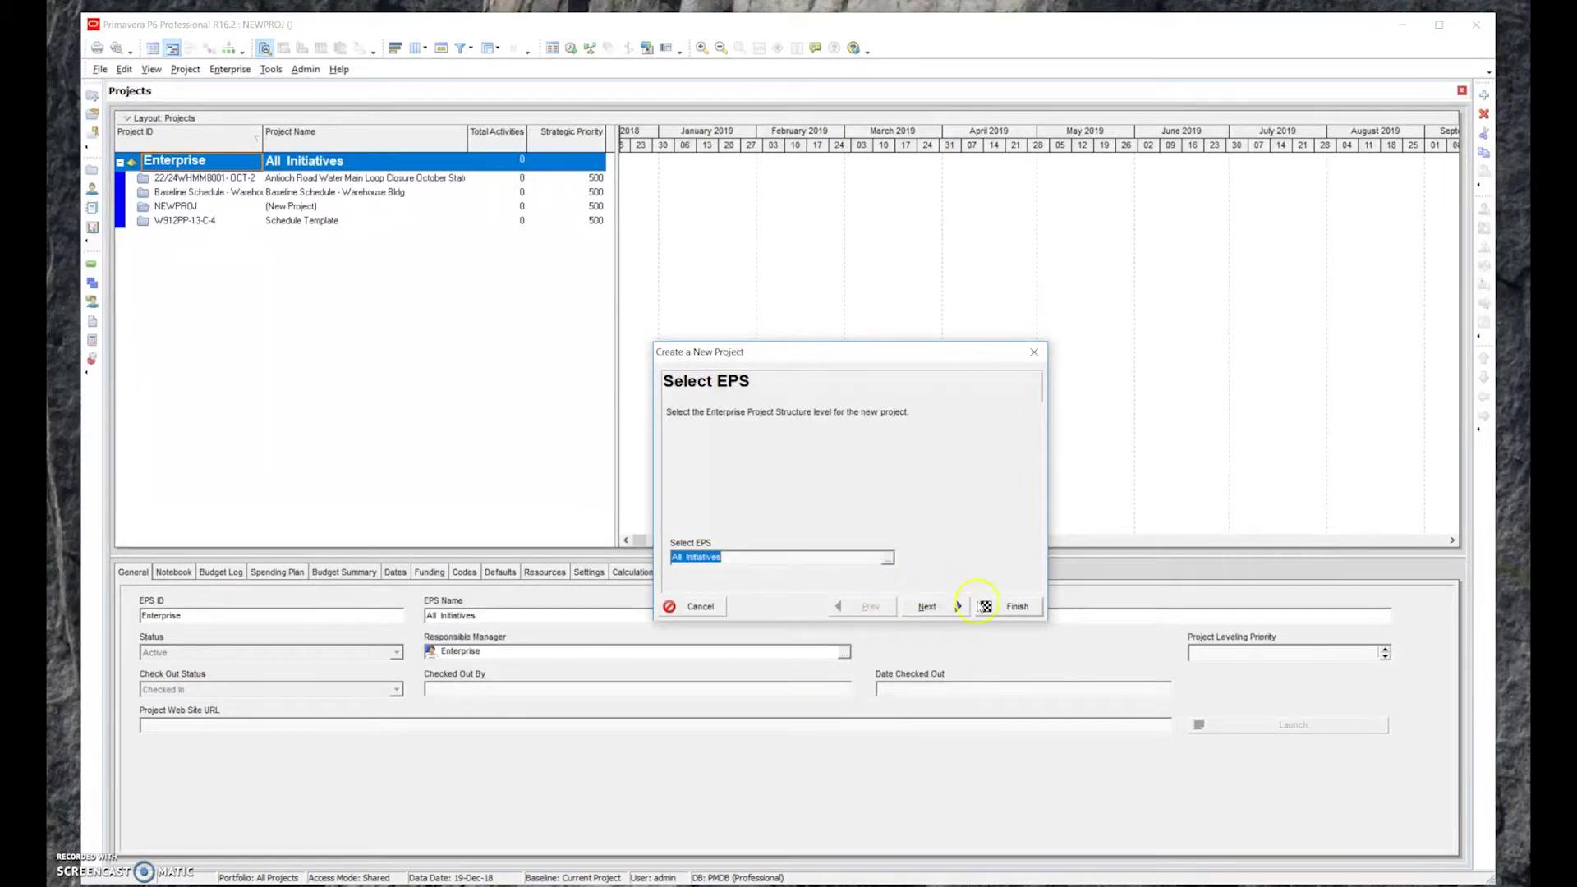
pyautogui.click(929, 606)
# Set Project ID 1234 and project name 'Prelim Schedule - Sample Project 10-10-2018'
pyautogui.click(775, 524)
pyautogui.moveTo(760, 526); pyautogui.dragTo(661, 525)
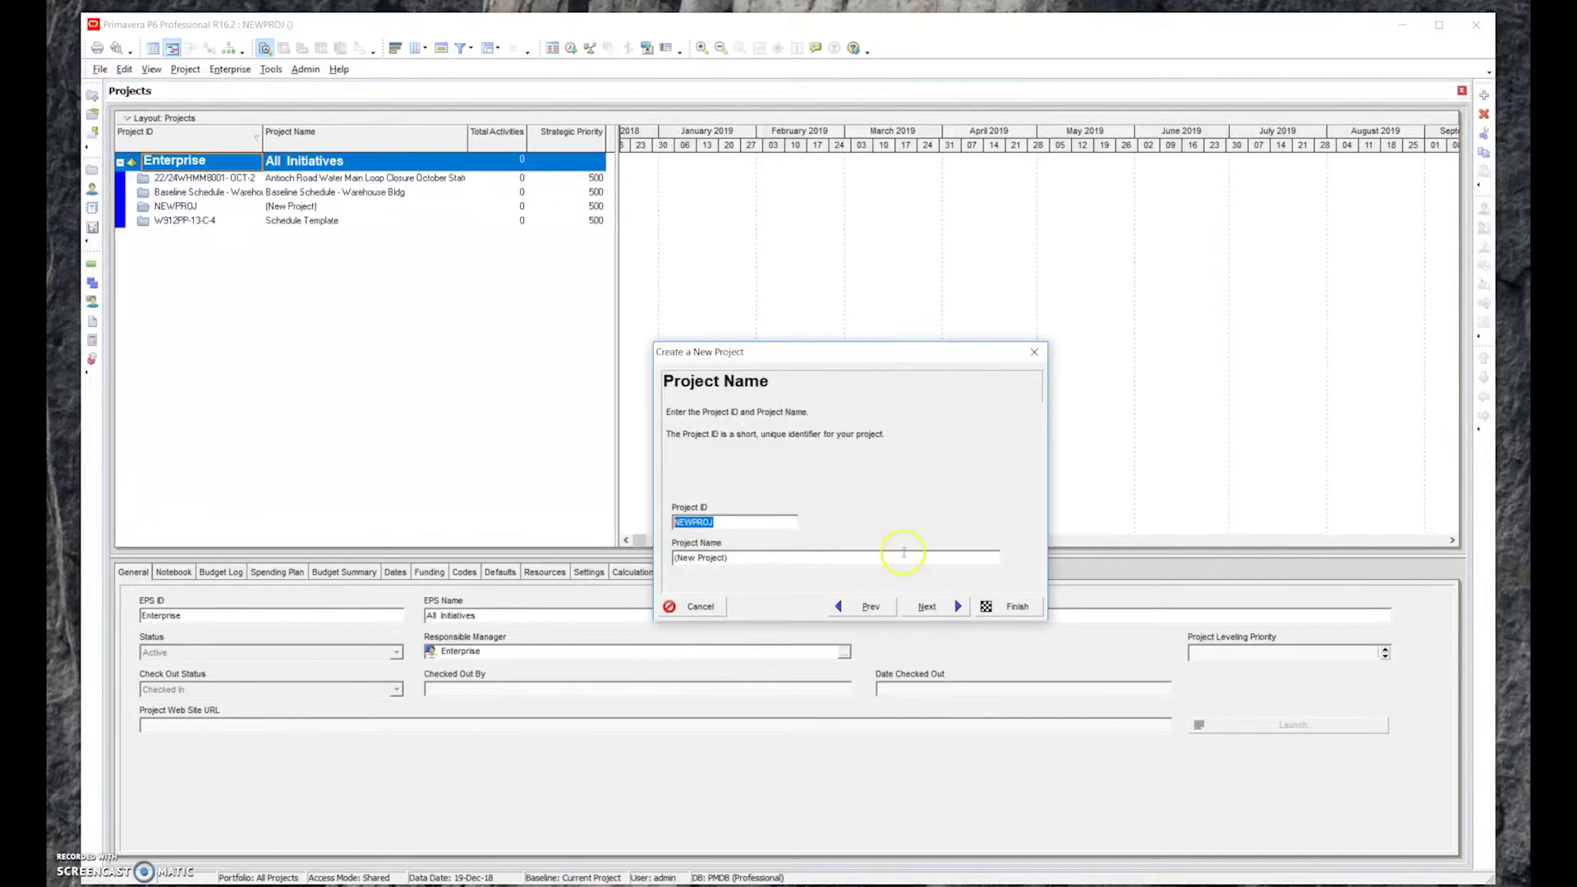
pyautogui.write('1234')
pyautogui.click(764, 559)
pyautogui.moveTo(728, 559); pyautogui.dragTo(647, 561)
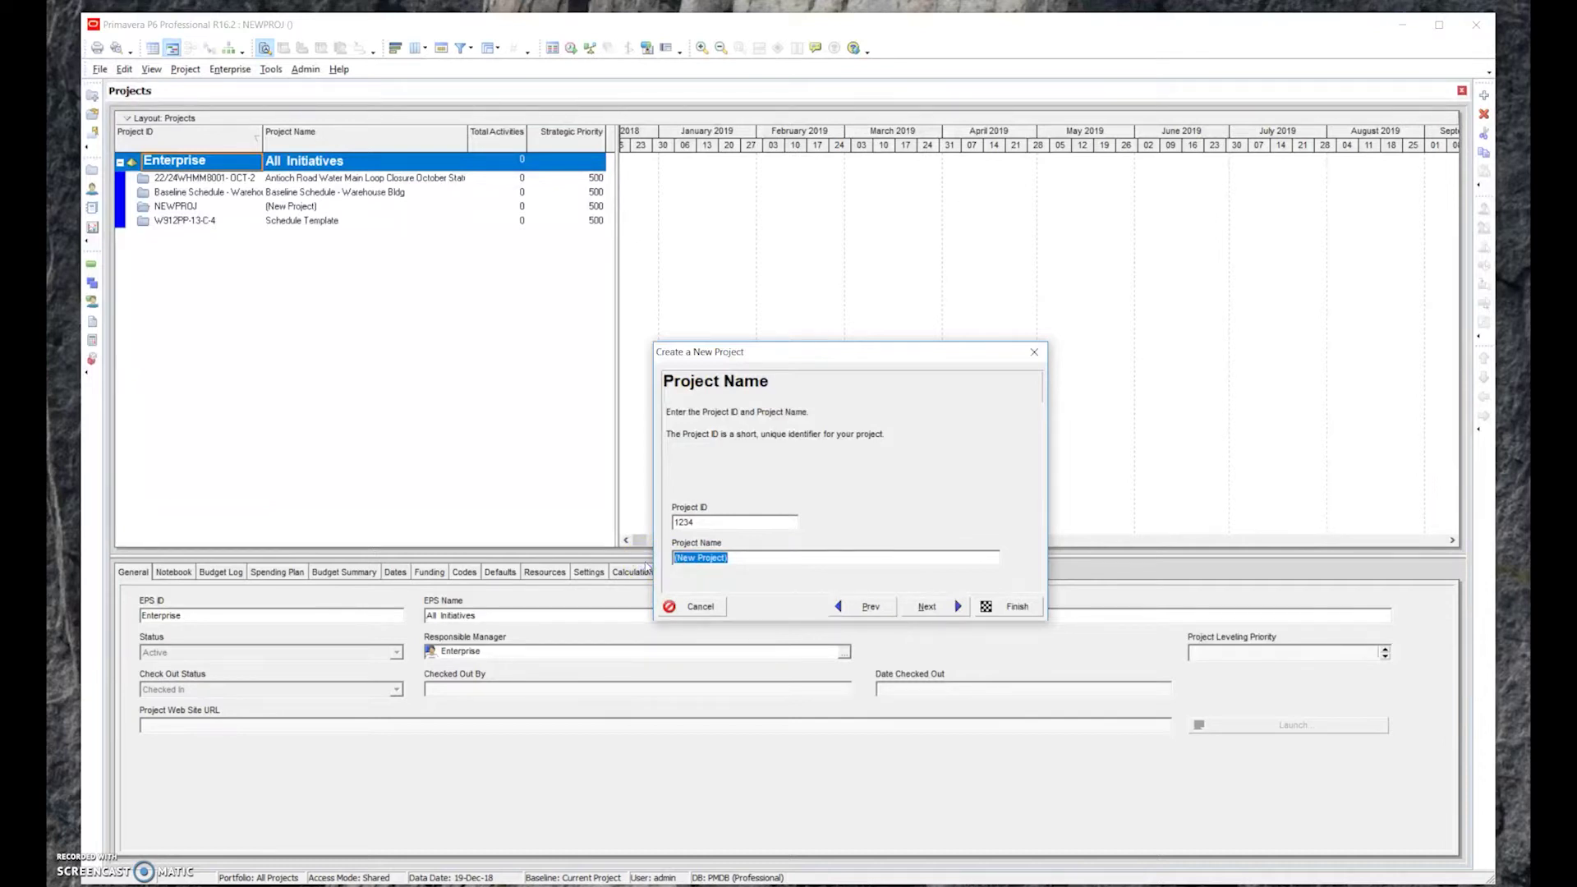
pyautogui.write('Prelim Schedule - Sample Project 10-10-20')
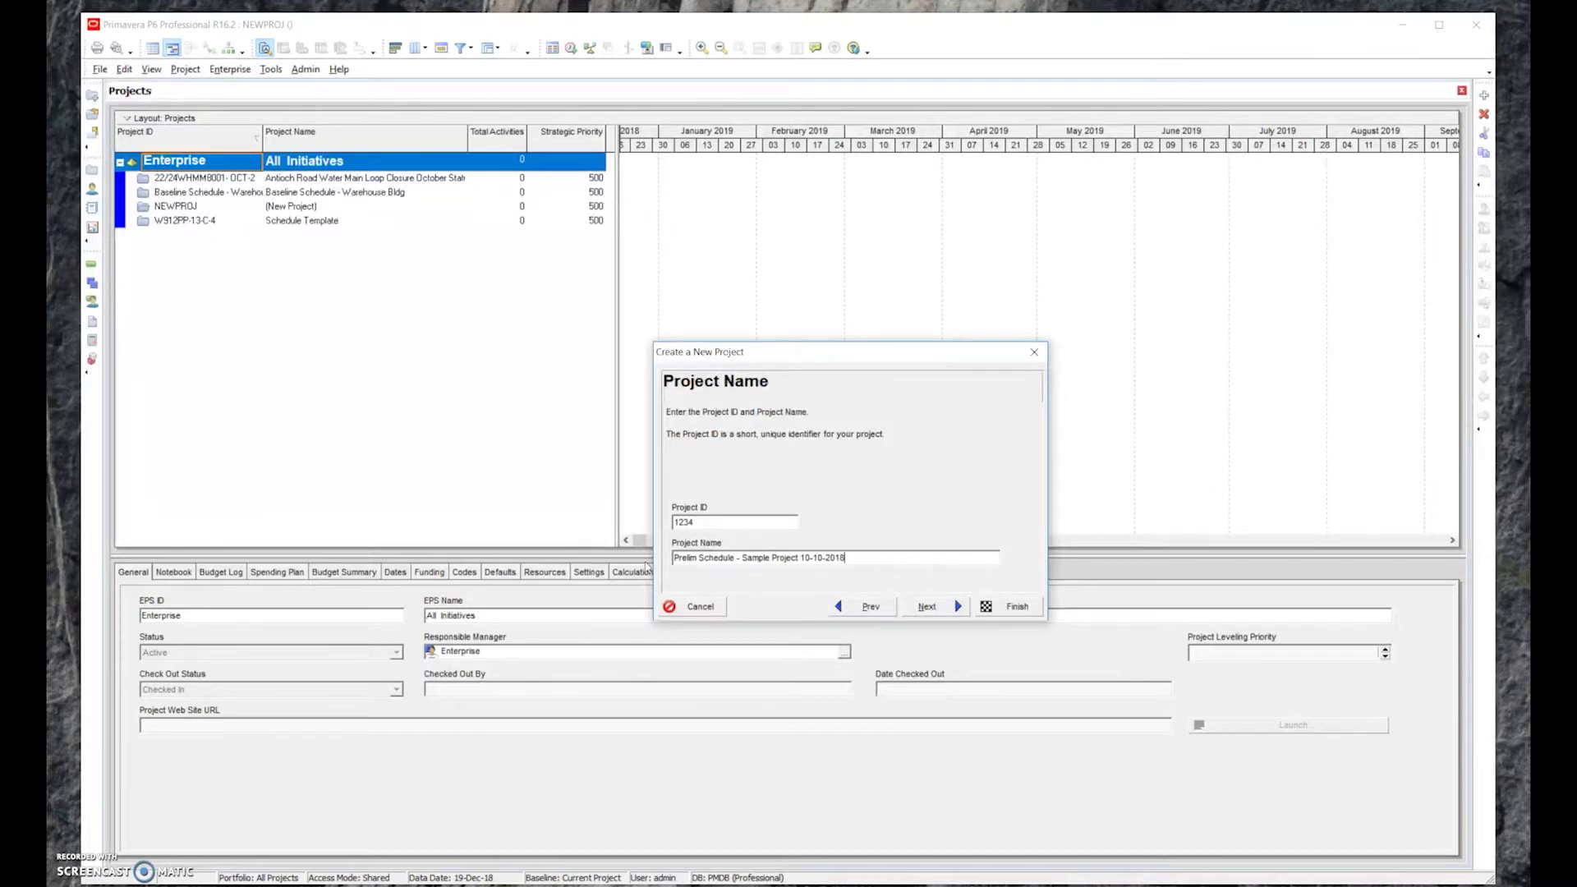
pyautogui.write('18')
pyautogui.click(1010, 607)
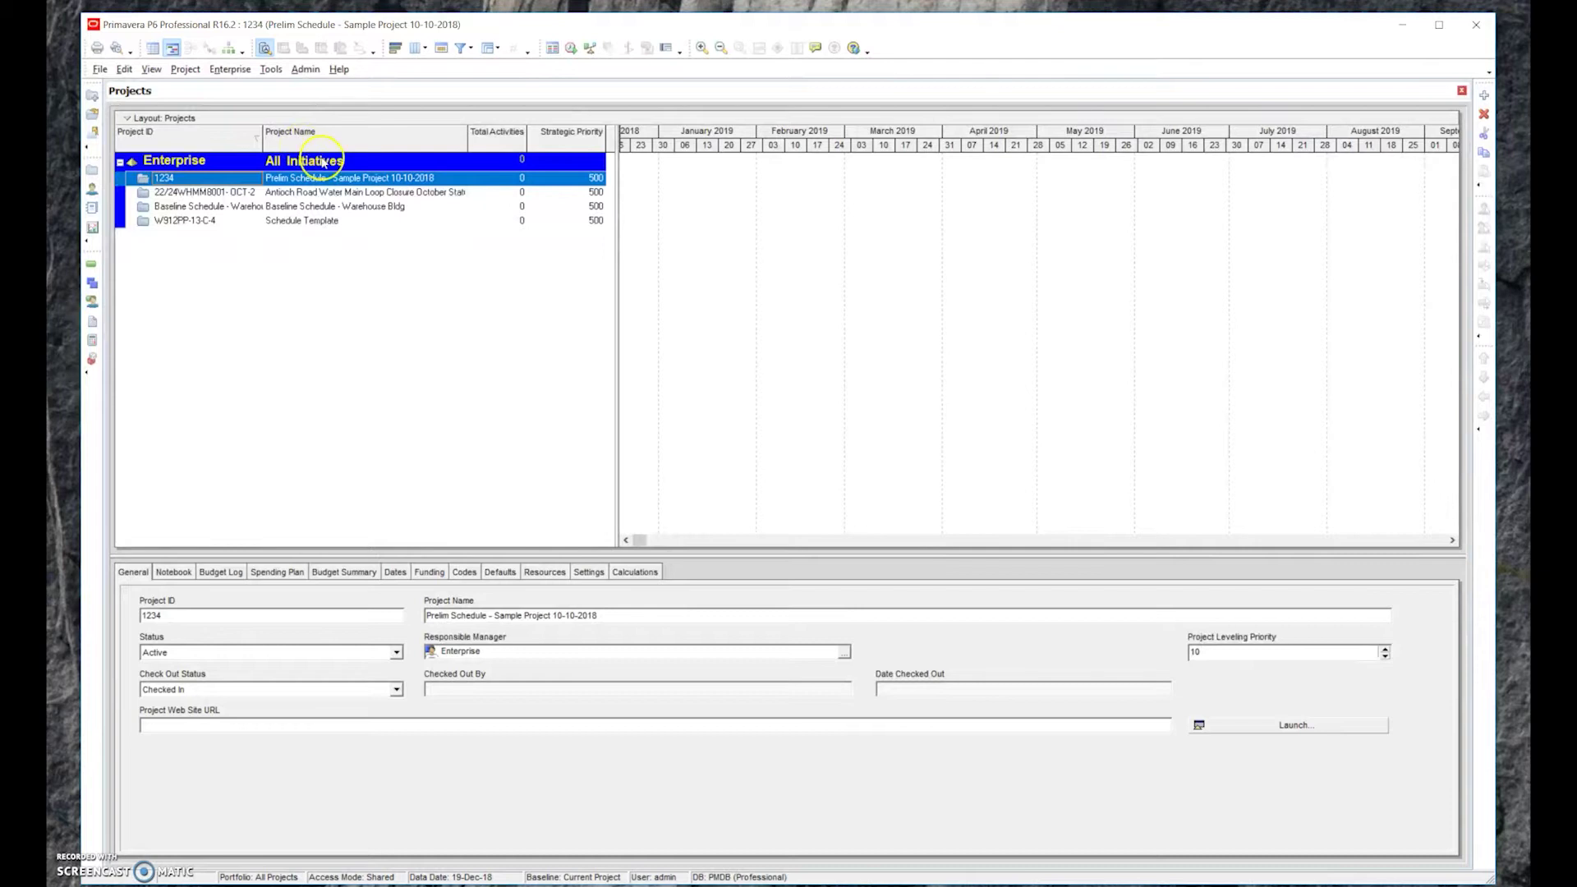
pyautogui.click(105, 73)
# Export project 1234 as a Project-type Primavera PM XER, version 16.2 or later
pyautogui.click(102, 71)
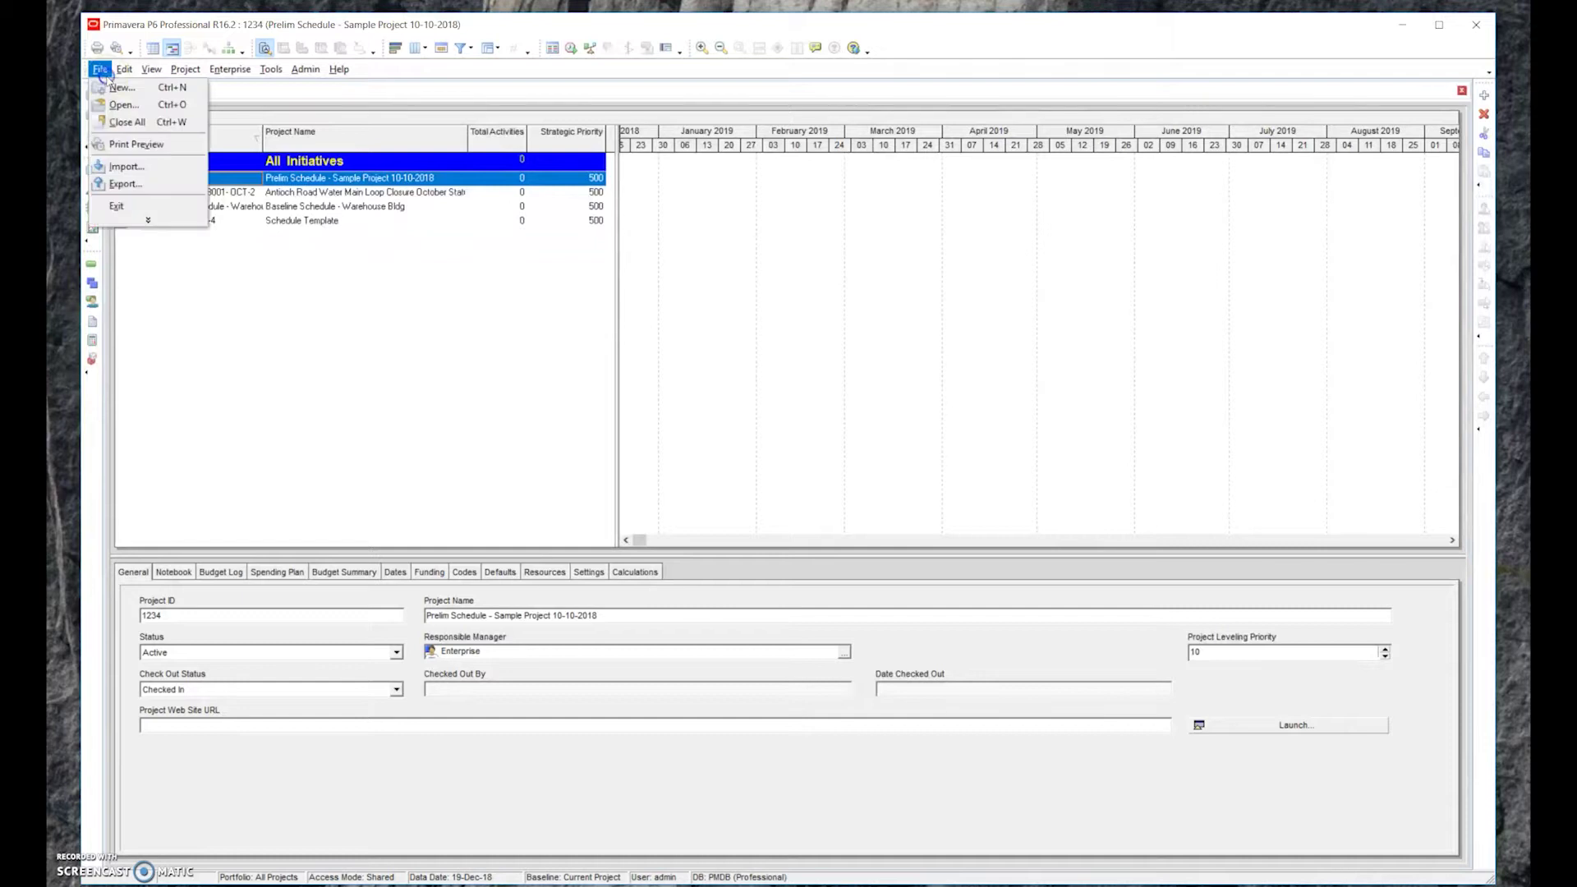
pyautogui.click(142, 185)
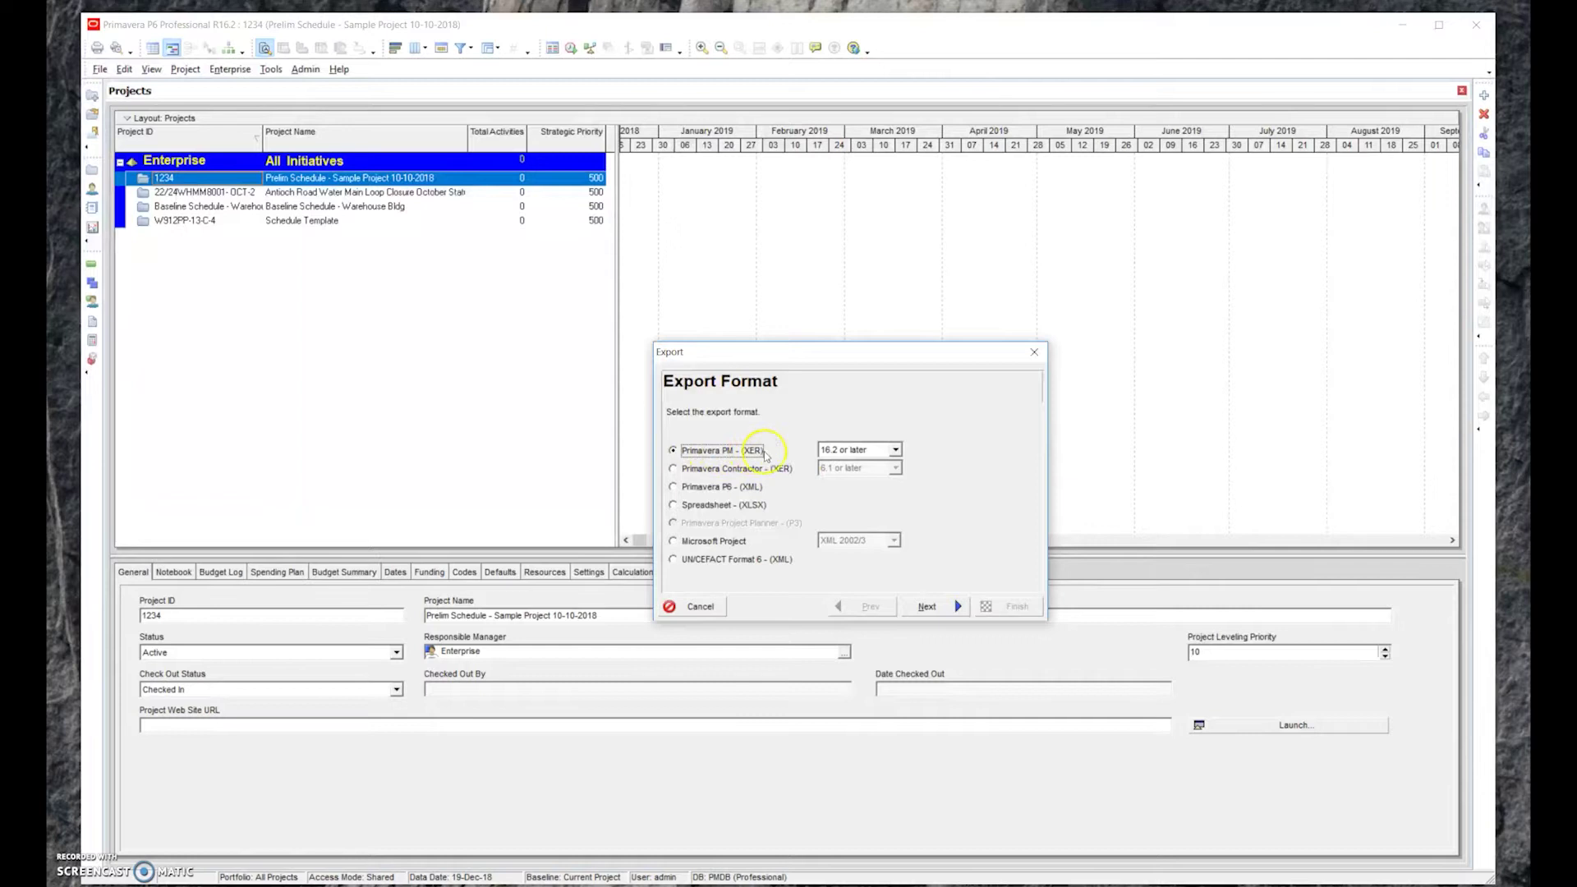
pyautogui.click(891, 451)
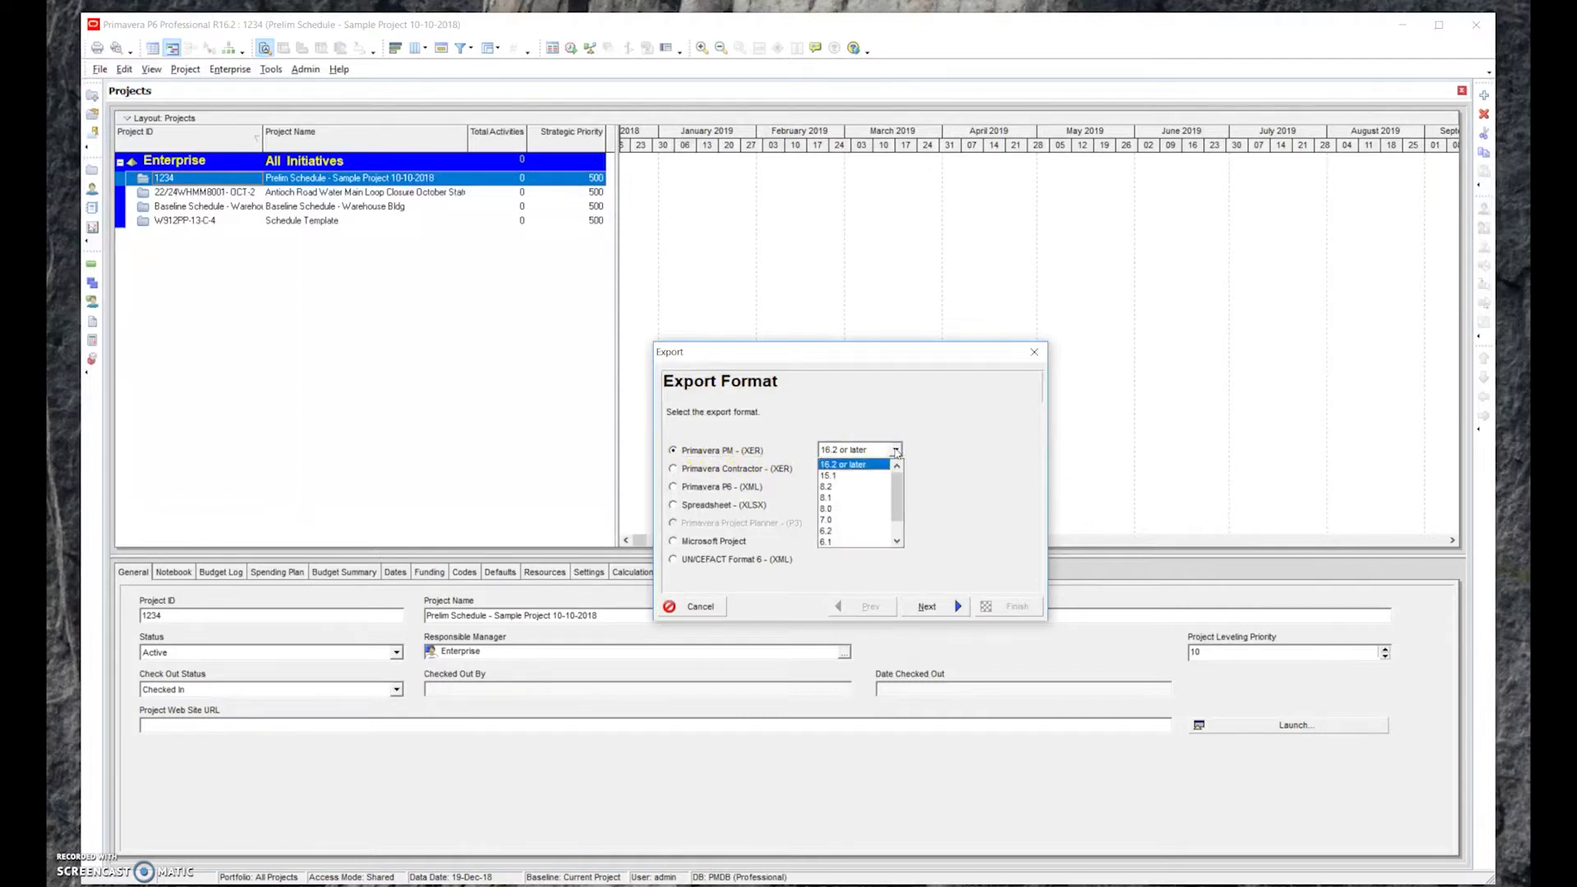
pyautogui.click(894, 452)
pyautogui.click(937, 607)
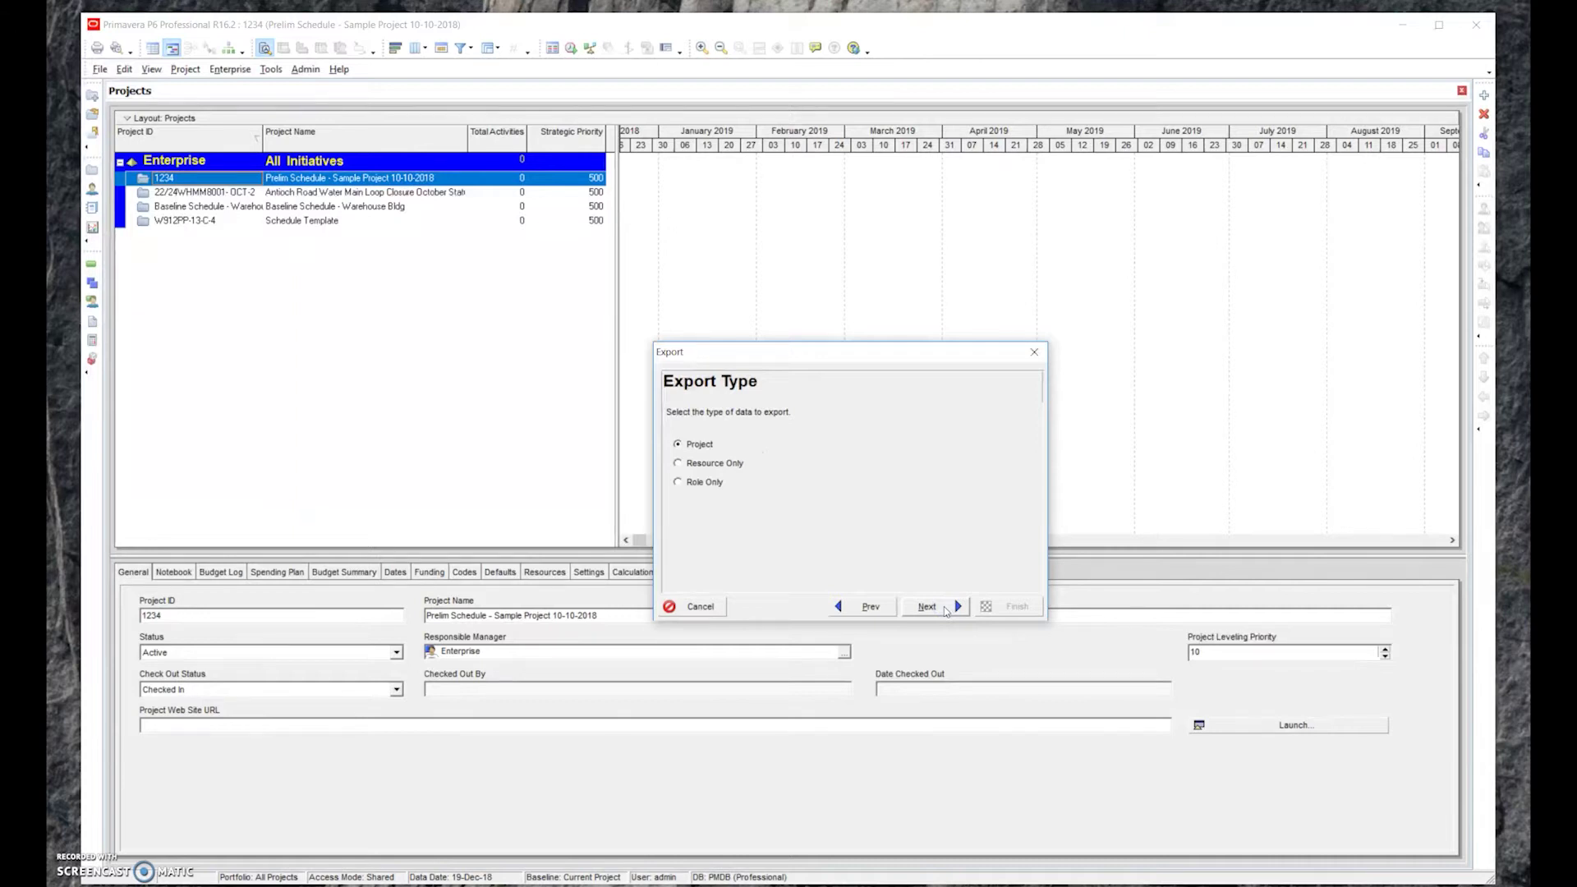
pyautogui.click(928, 607)
pyautogui.click(917, 485)
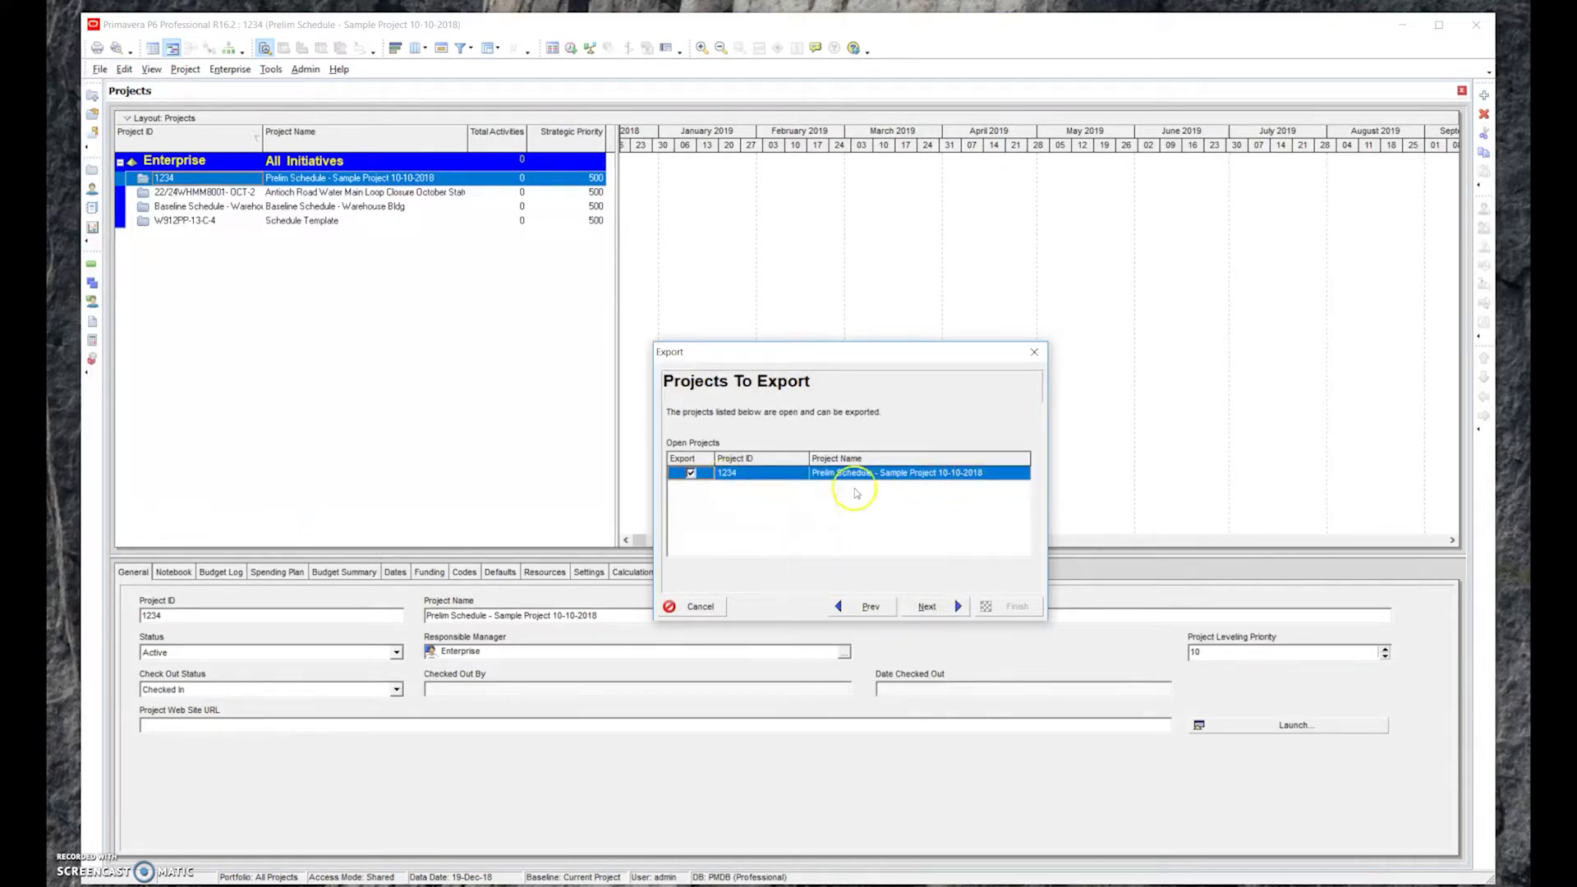
pyautogui.click(930, 608)
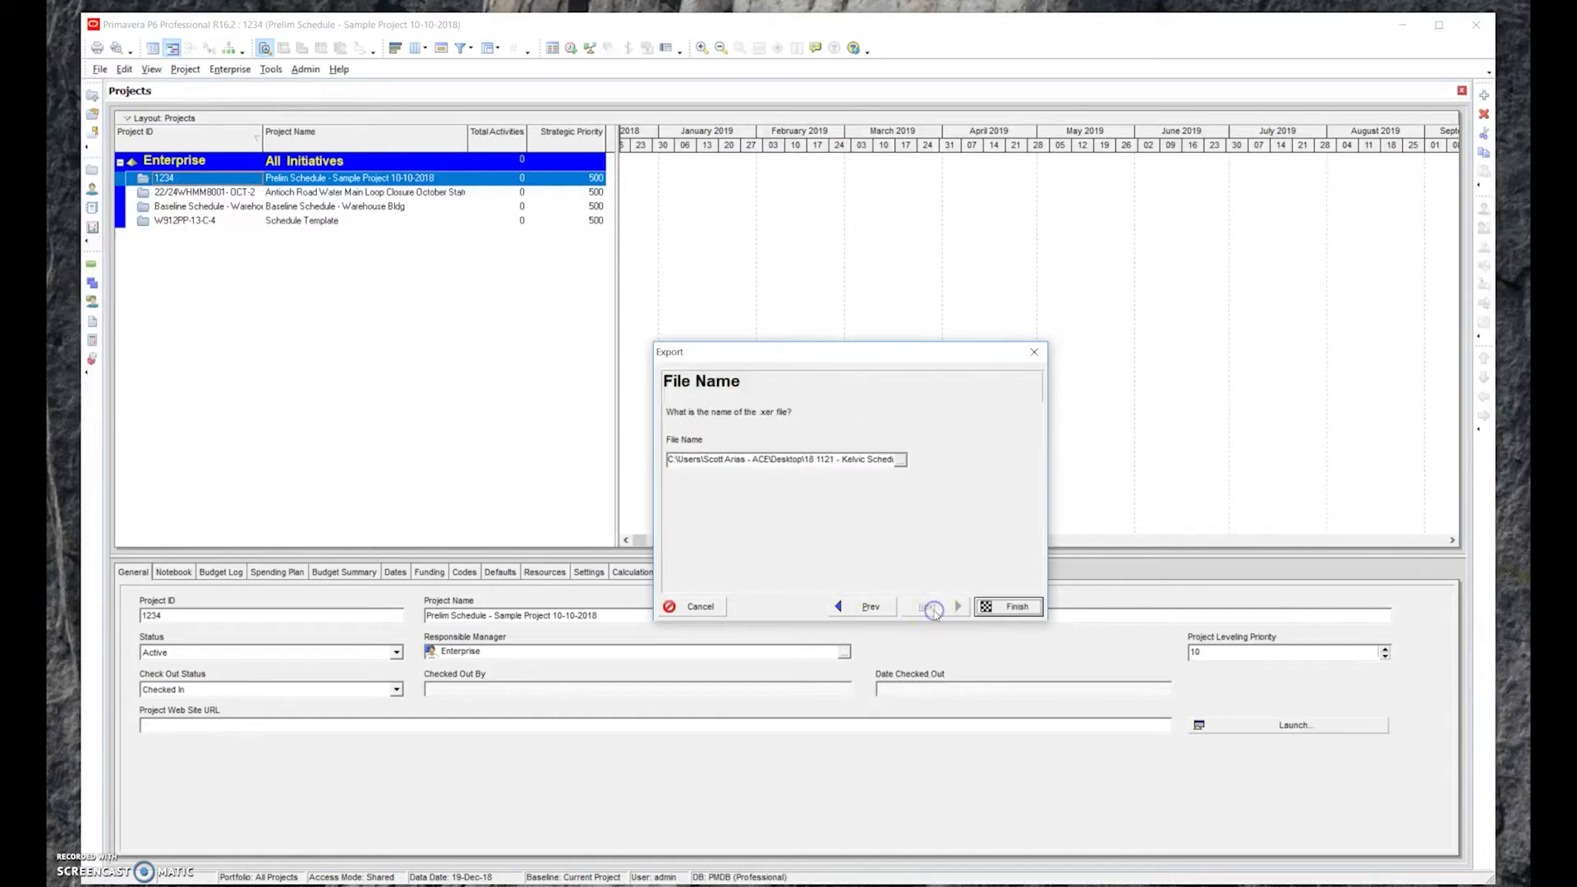
# Save the export to the Desktop as 'Prelimn chedule - Sample Project 10-10-201' and finish
pyautogui.click(903, 460)
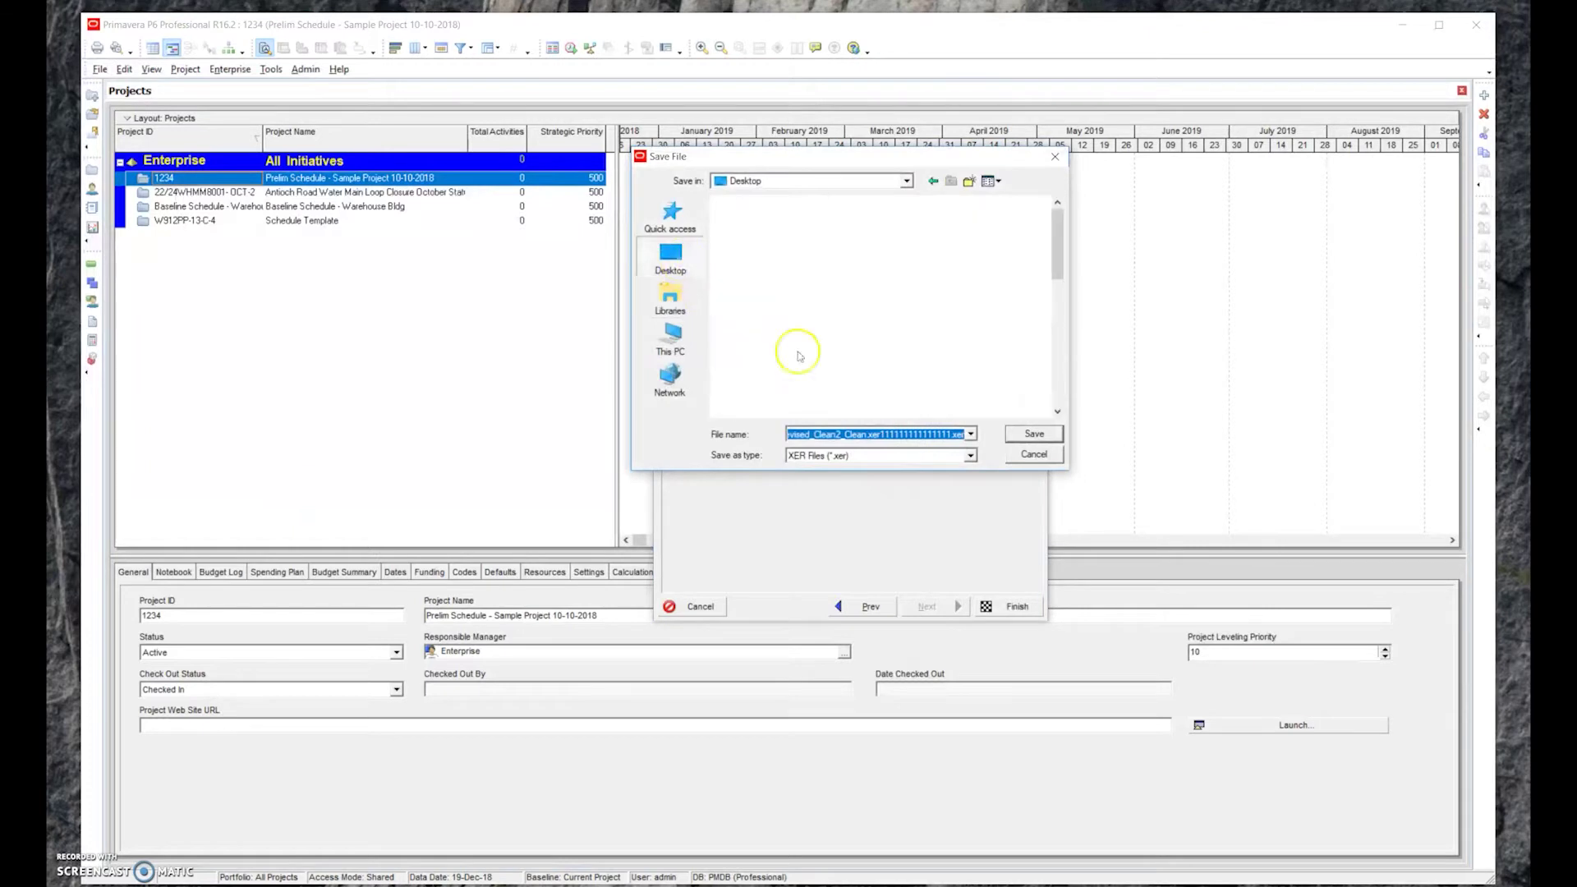
pyautogui.click(874, 430)
pyautogui.moveTo(876, 431); pyautogui.dragTo(1029, 445)
pyautogui.click(784, 434)
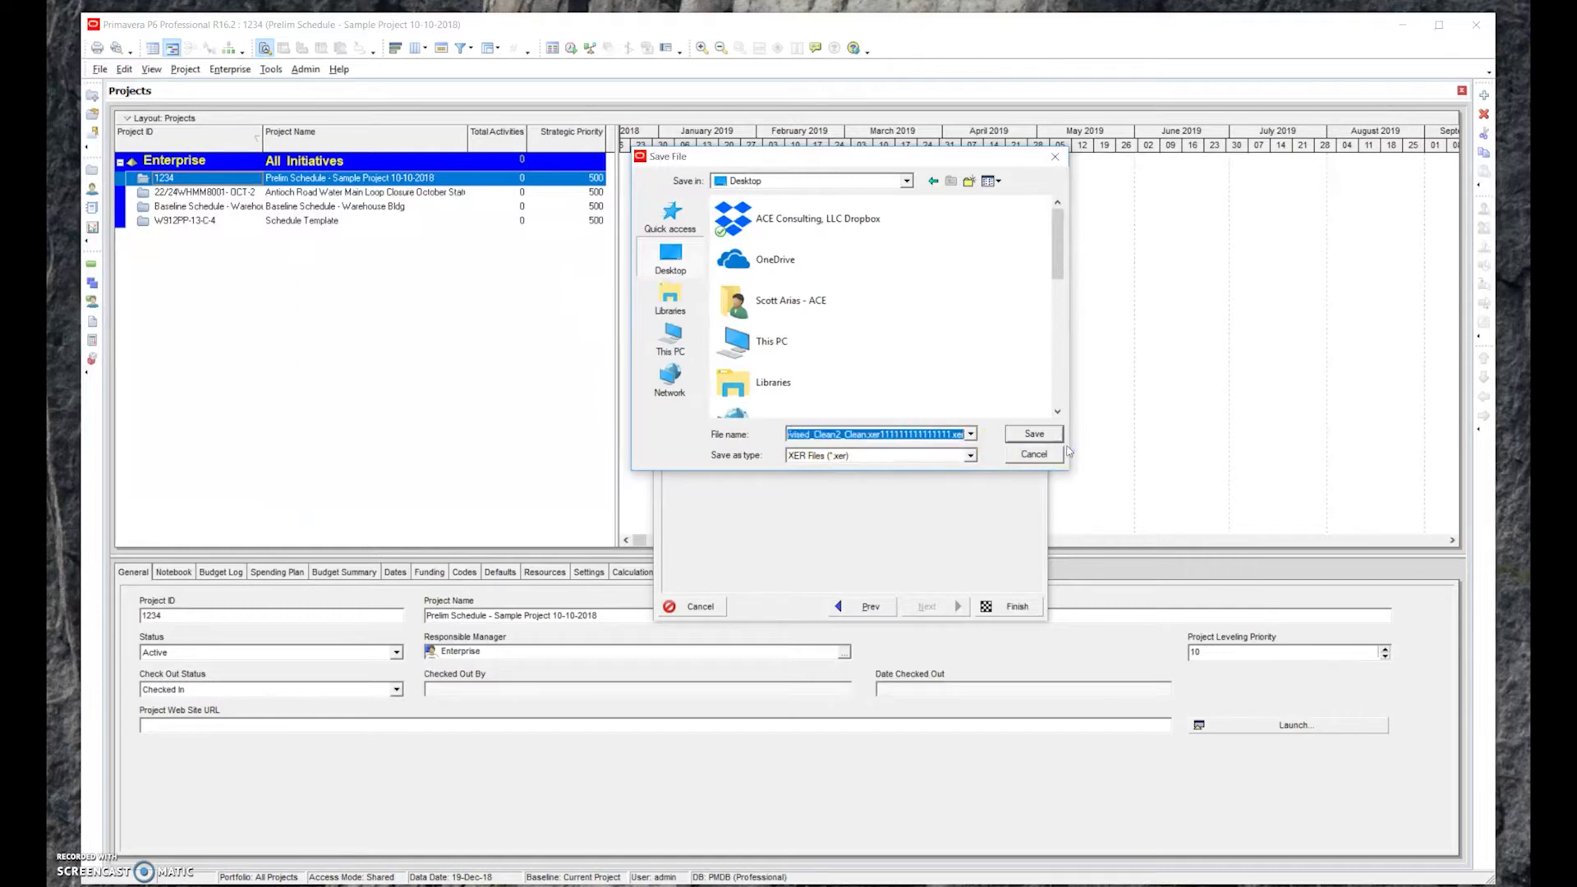
pyautogui.write('Pre')
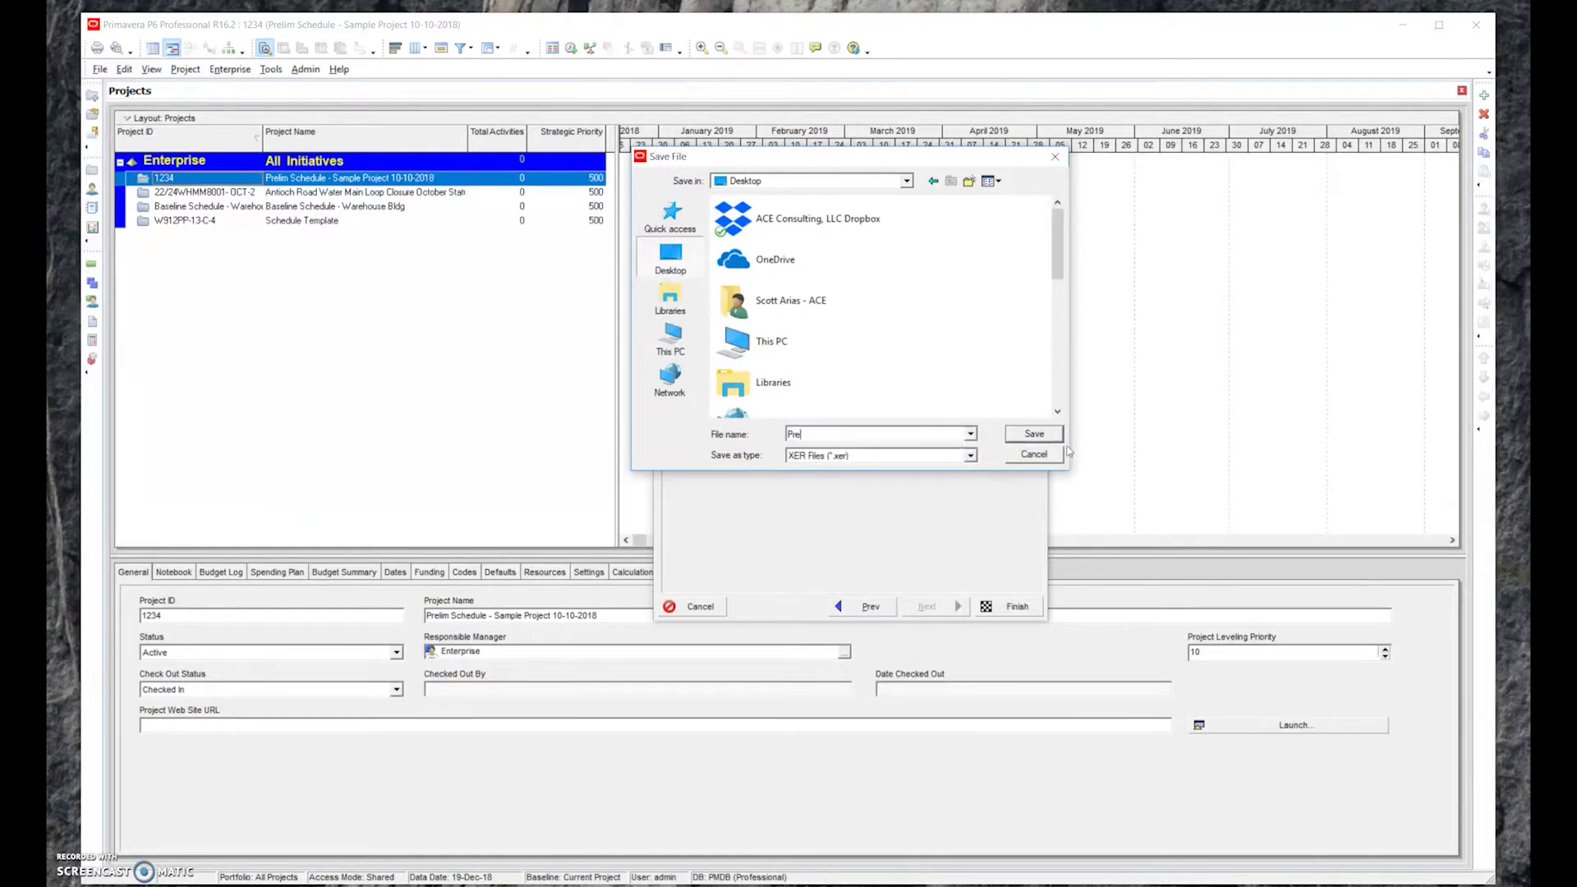
pyautogui.write('limn ')
pyautogui.write('chedule - Sample ')
pyautogui.write('Project 10-10-2018')
pyautogui.click(1036, 434)
pyautogui.click(1017, 607)
pyautogui.click(996, 609)
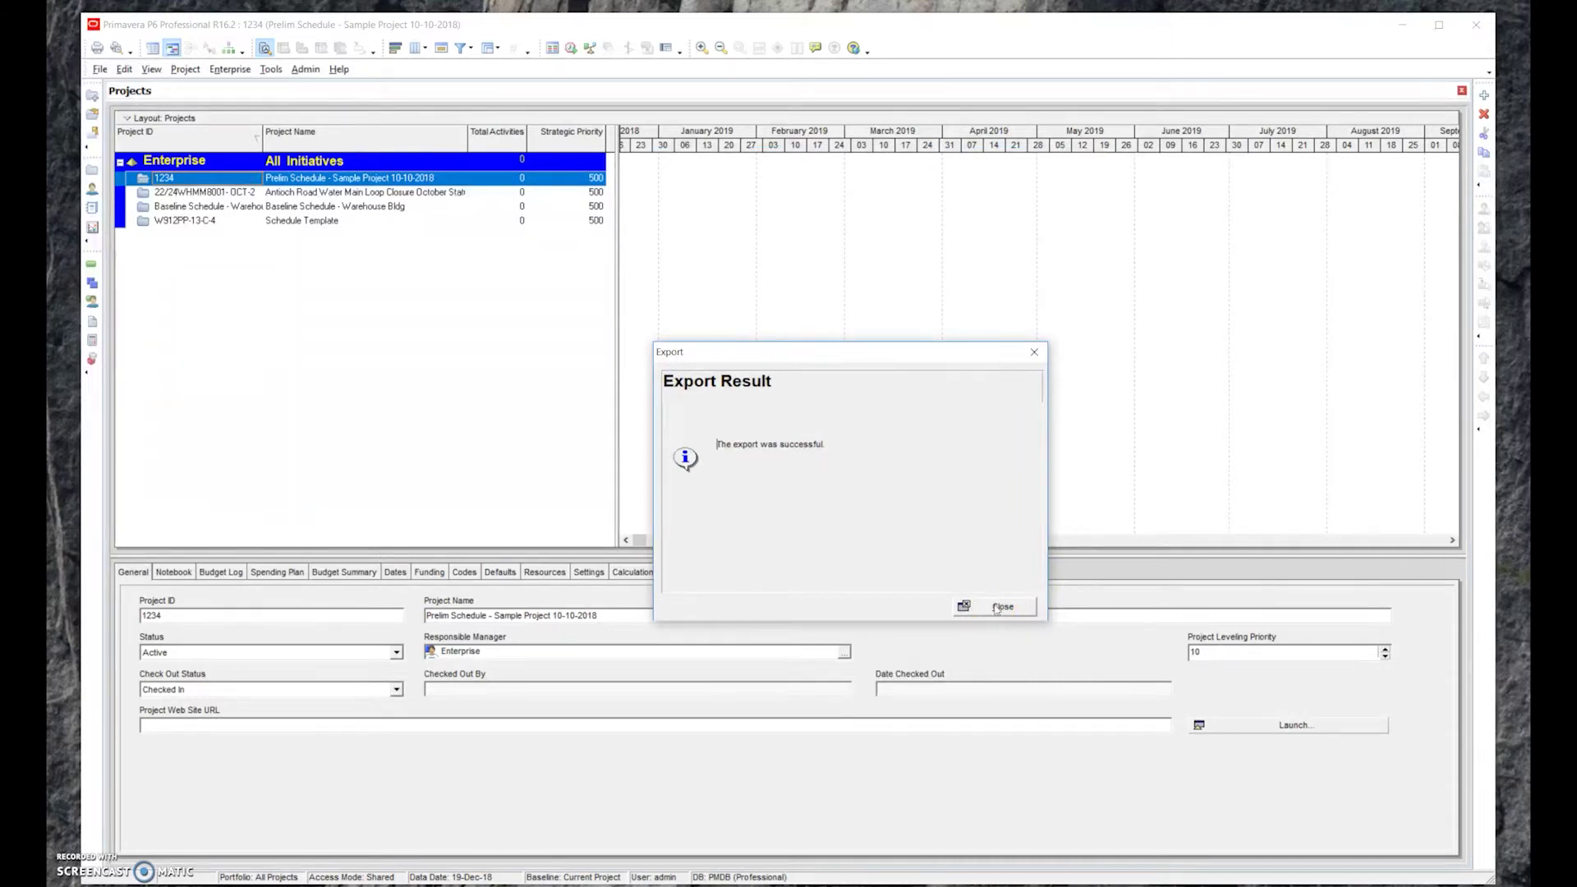
# Dismiss the export message and start a Project-type XER import
pyautogui.click(997, 608)
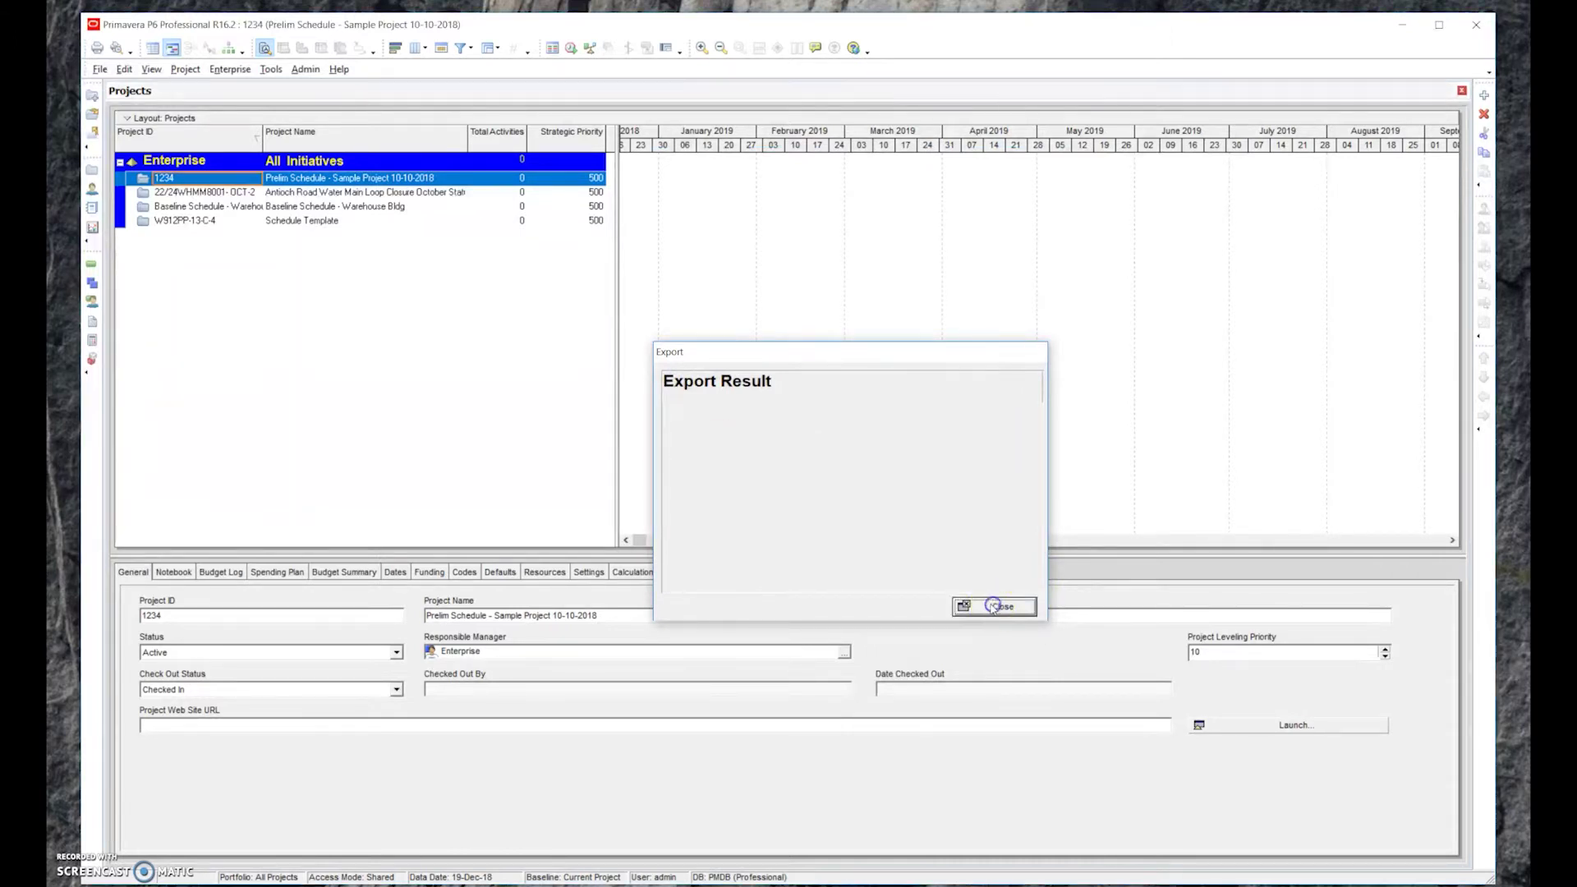
pyautogui.click(99, 69)
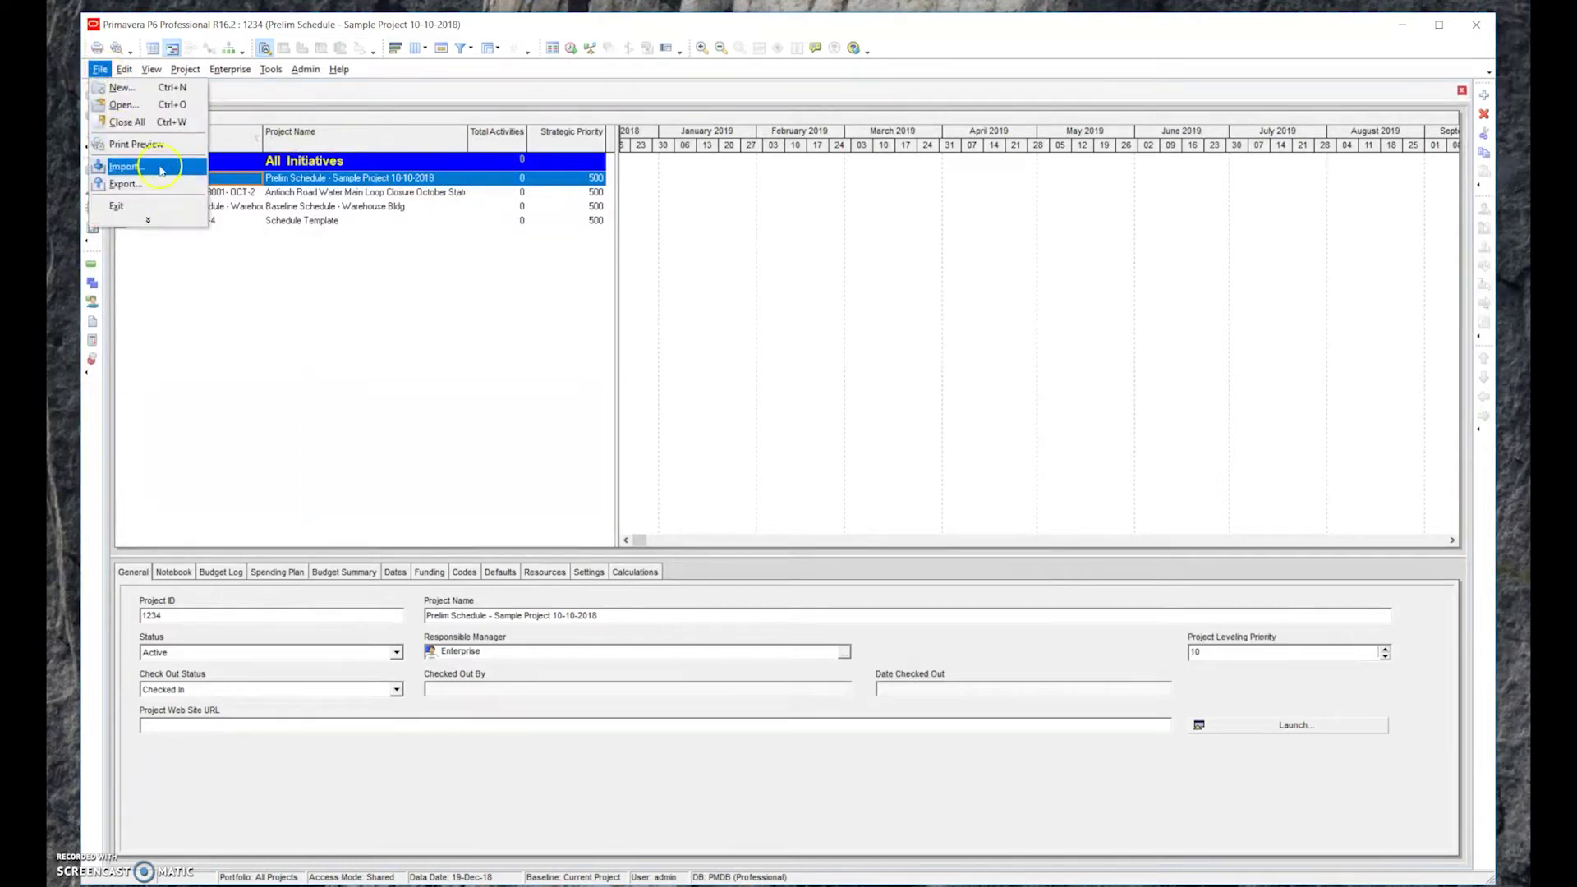
pyautogui.click(125, 166)
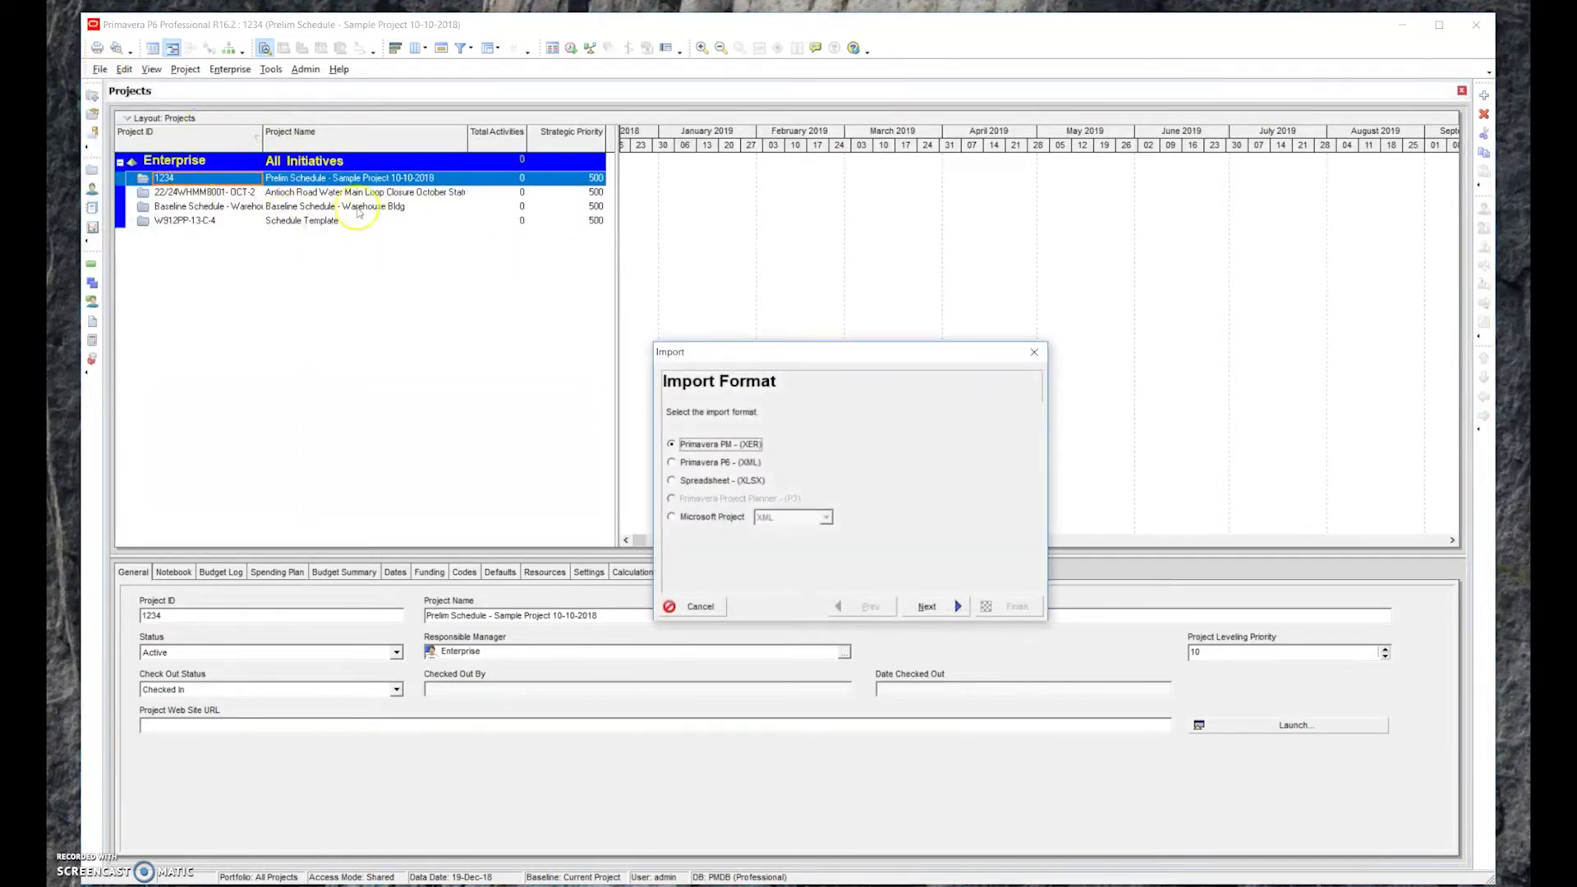
pyautogui.click(956, 608)
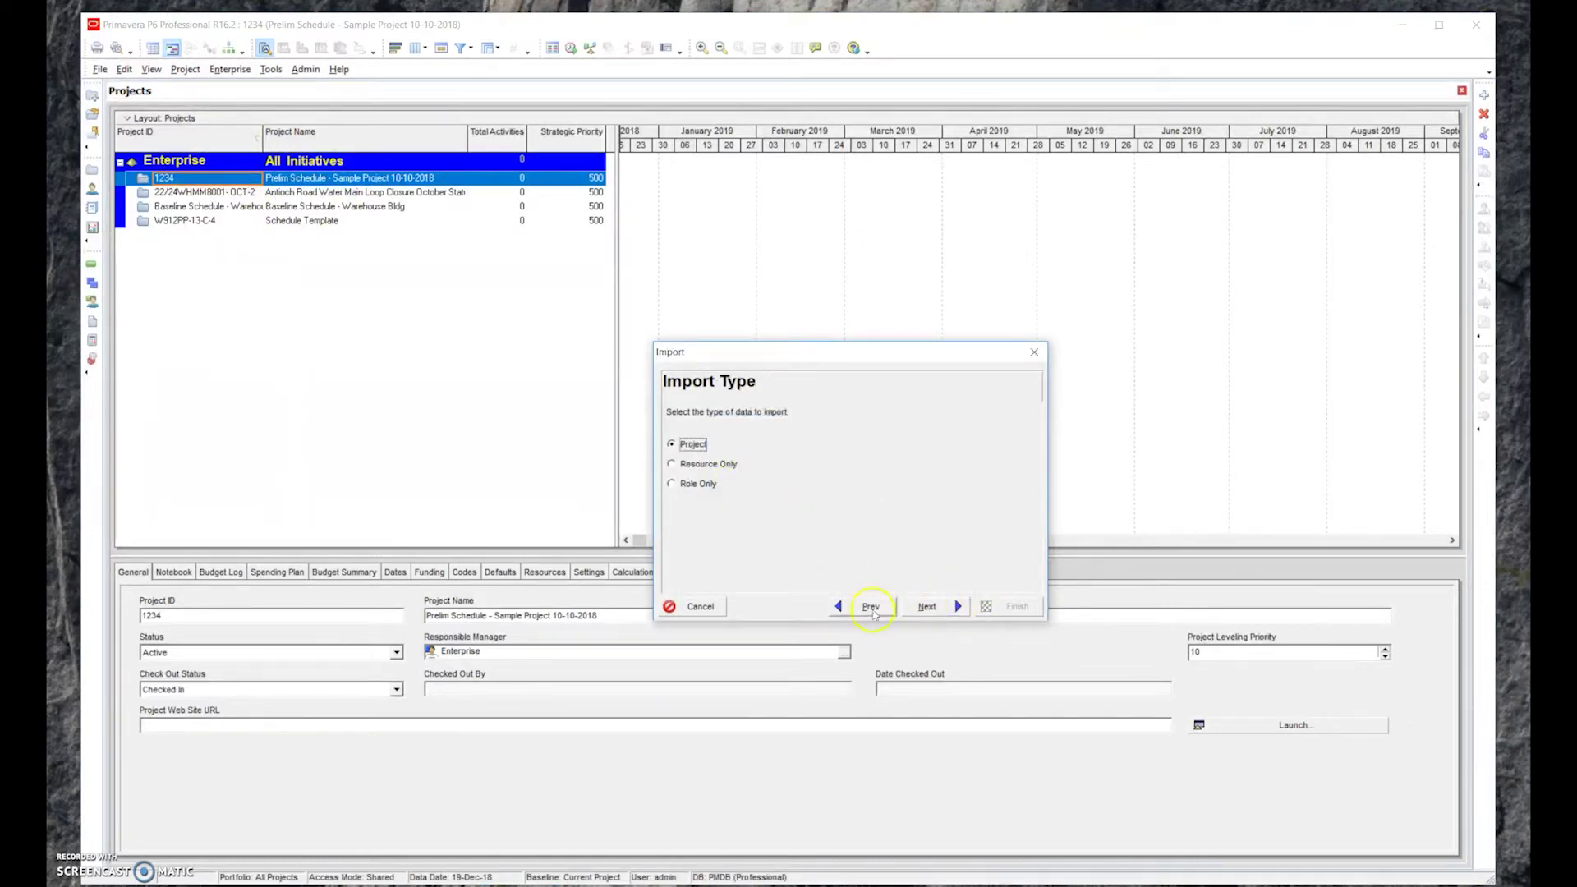
pyautogui.click(868, 607)
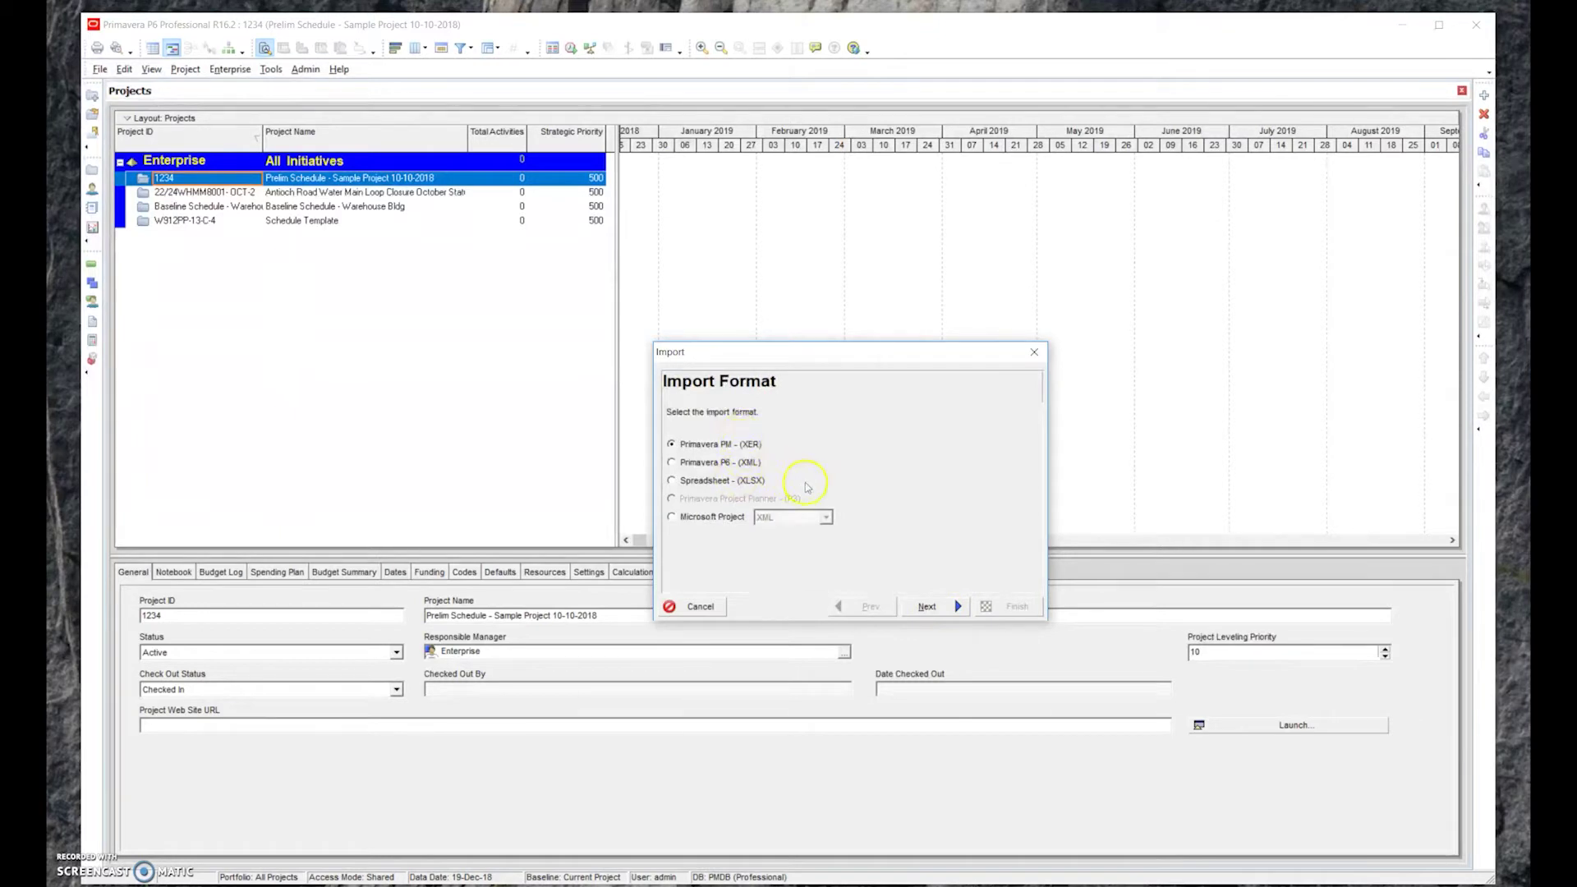
pyautogui.click(918, 600)
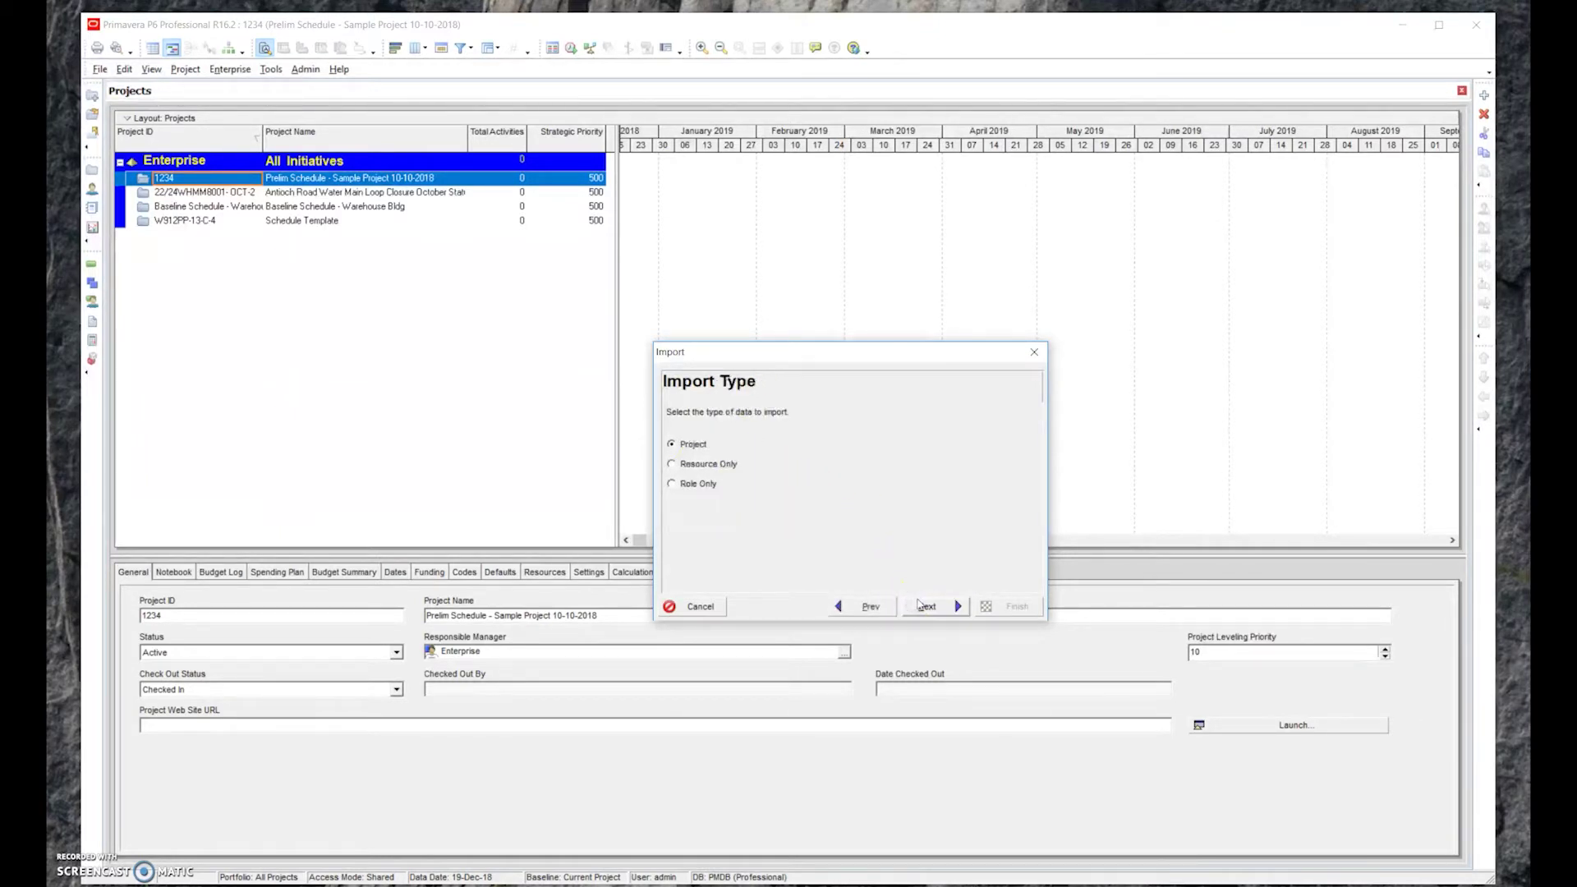
pyautogui.click(919, 606)
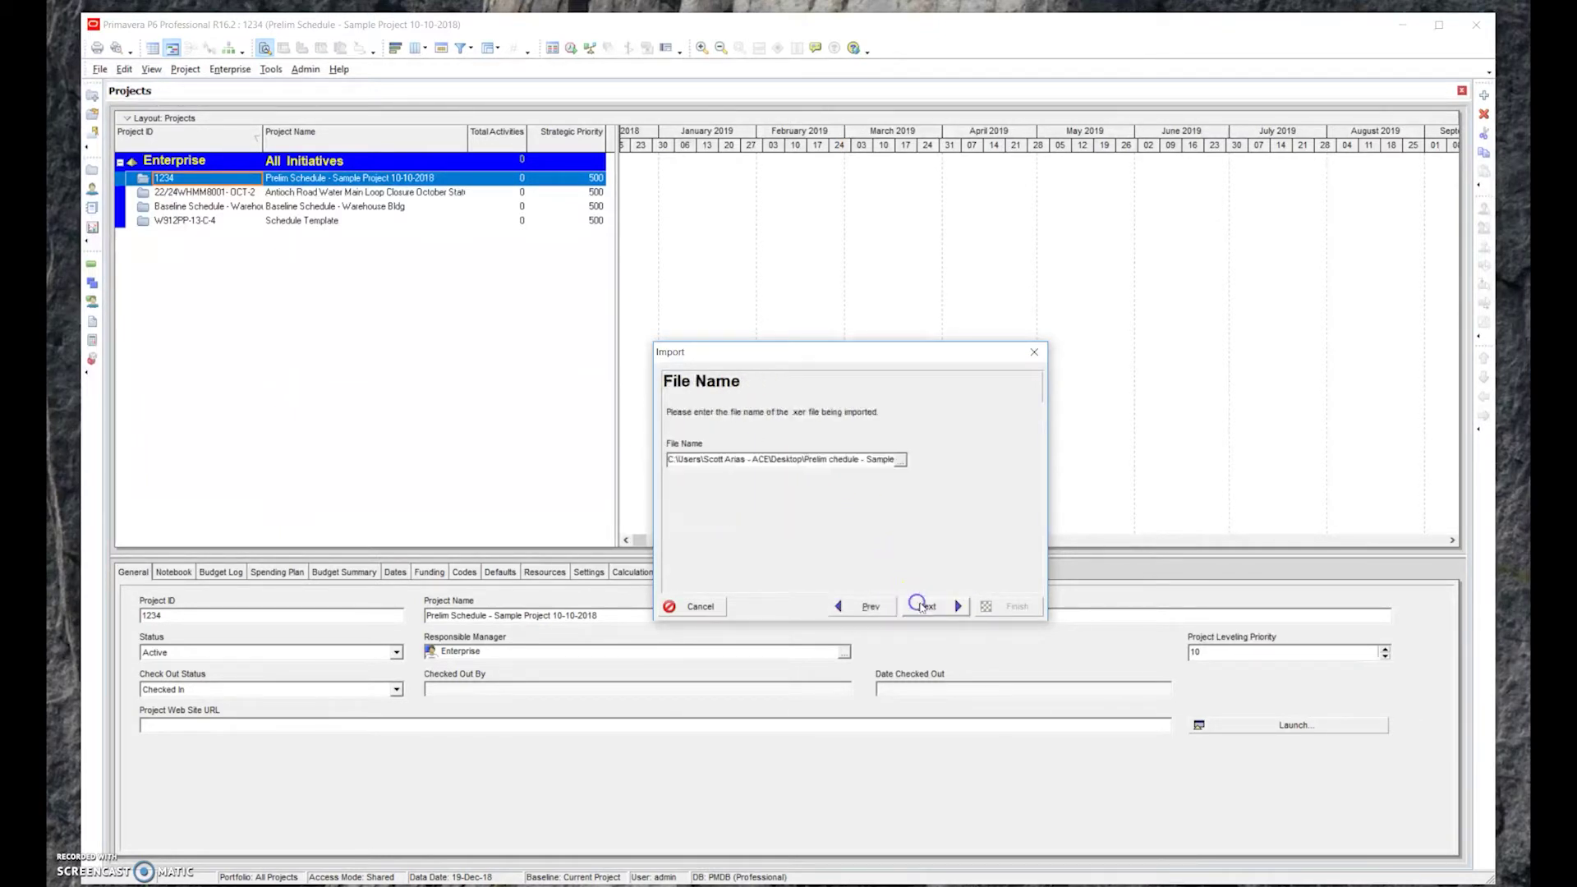
# Choose the Prelim Schedule sample .xer file on the Desktop as the import file
pyautogui.click(906, 462)
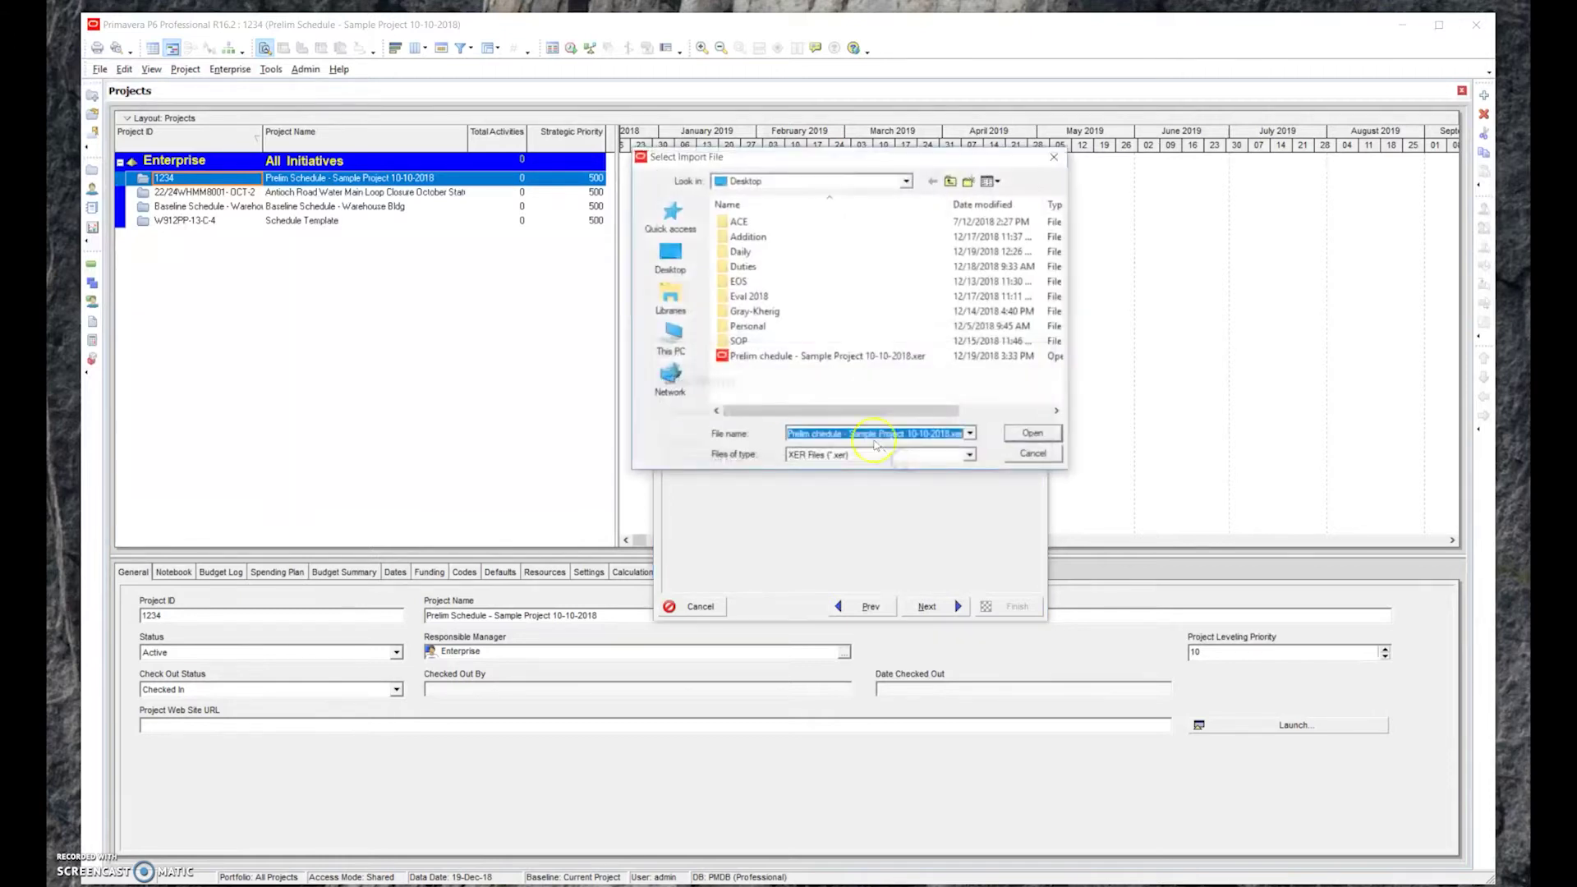
pyautogui.click(832, 358)
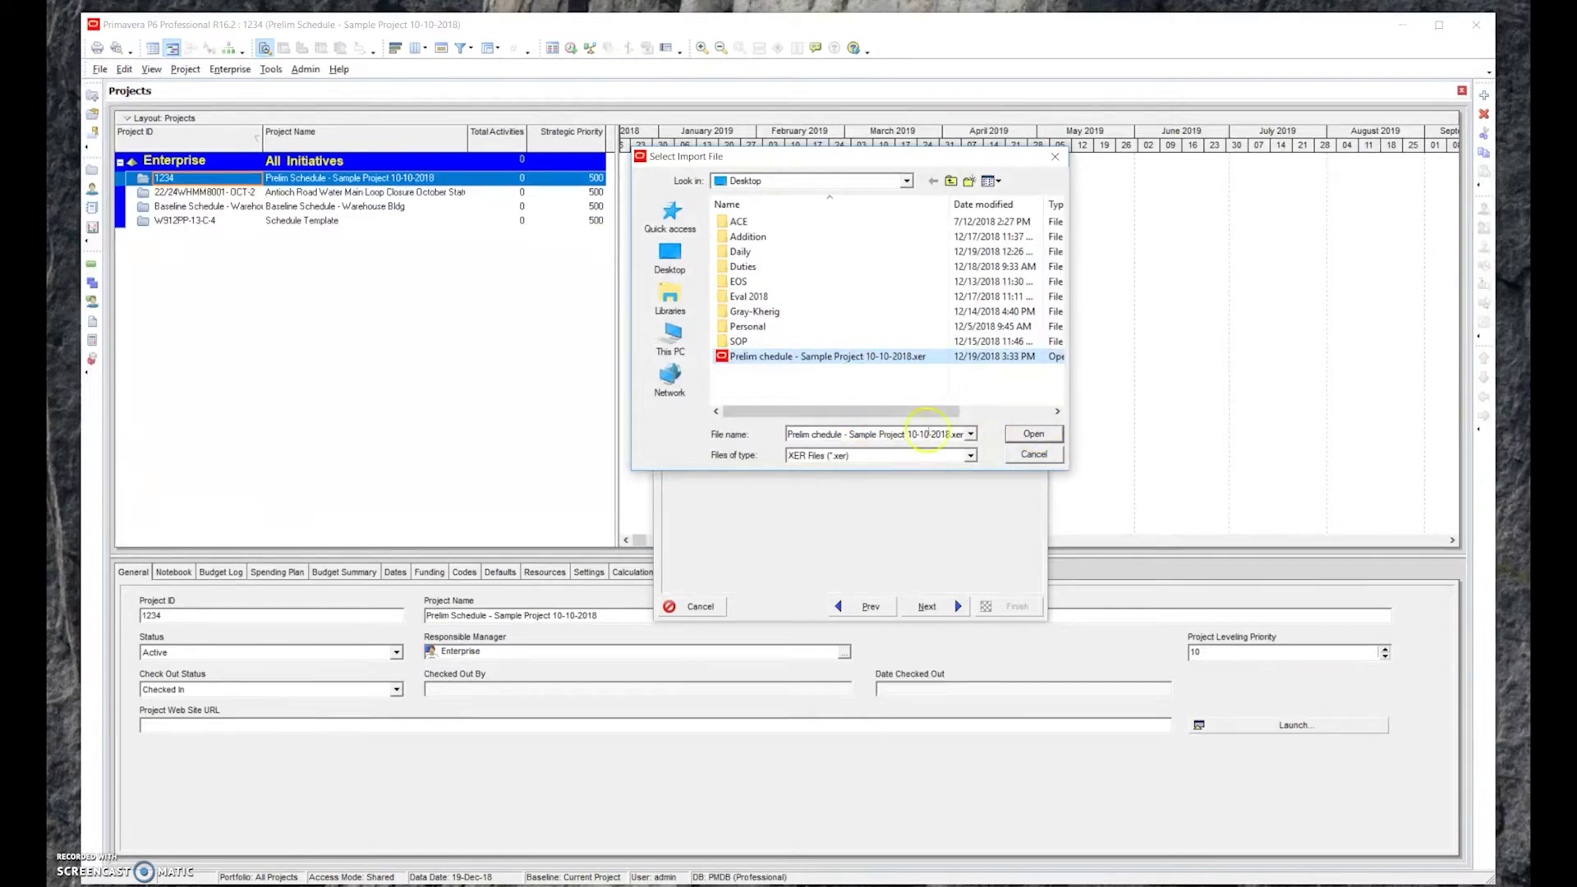
pyautogui.click(1032, 435)
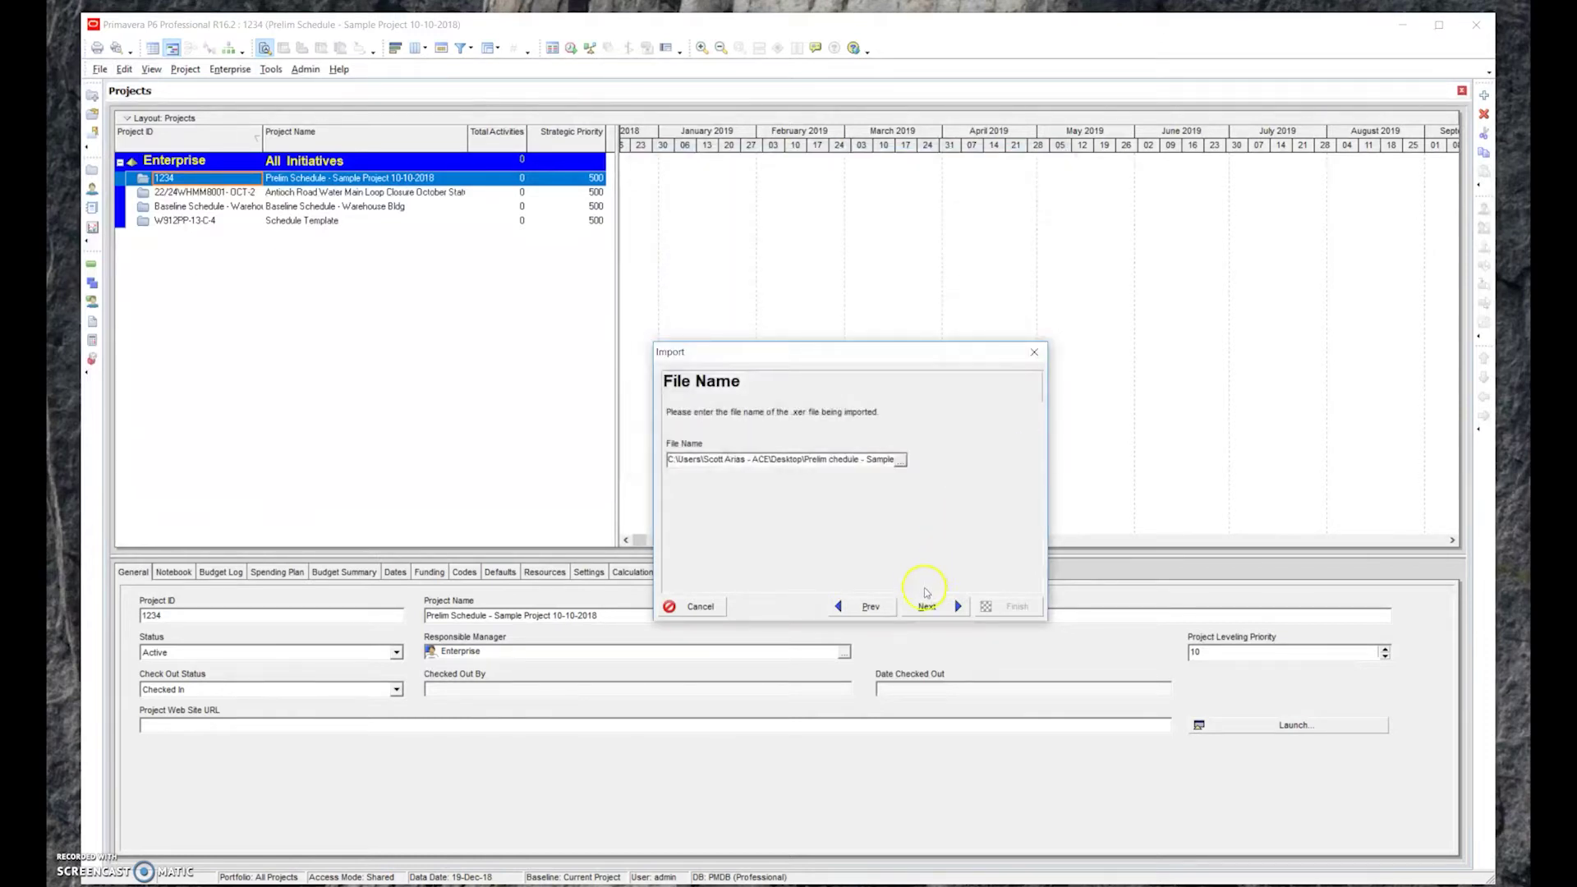
# Set the import action to Update Existing Project and dismiss the missing-project warning
pyautogui.click(958, 612)
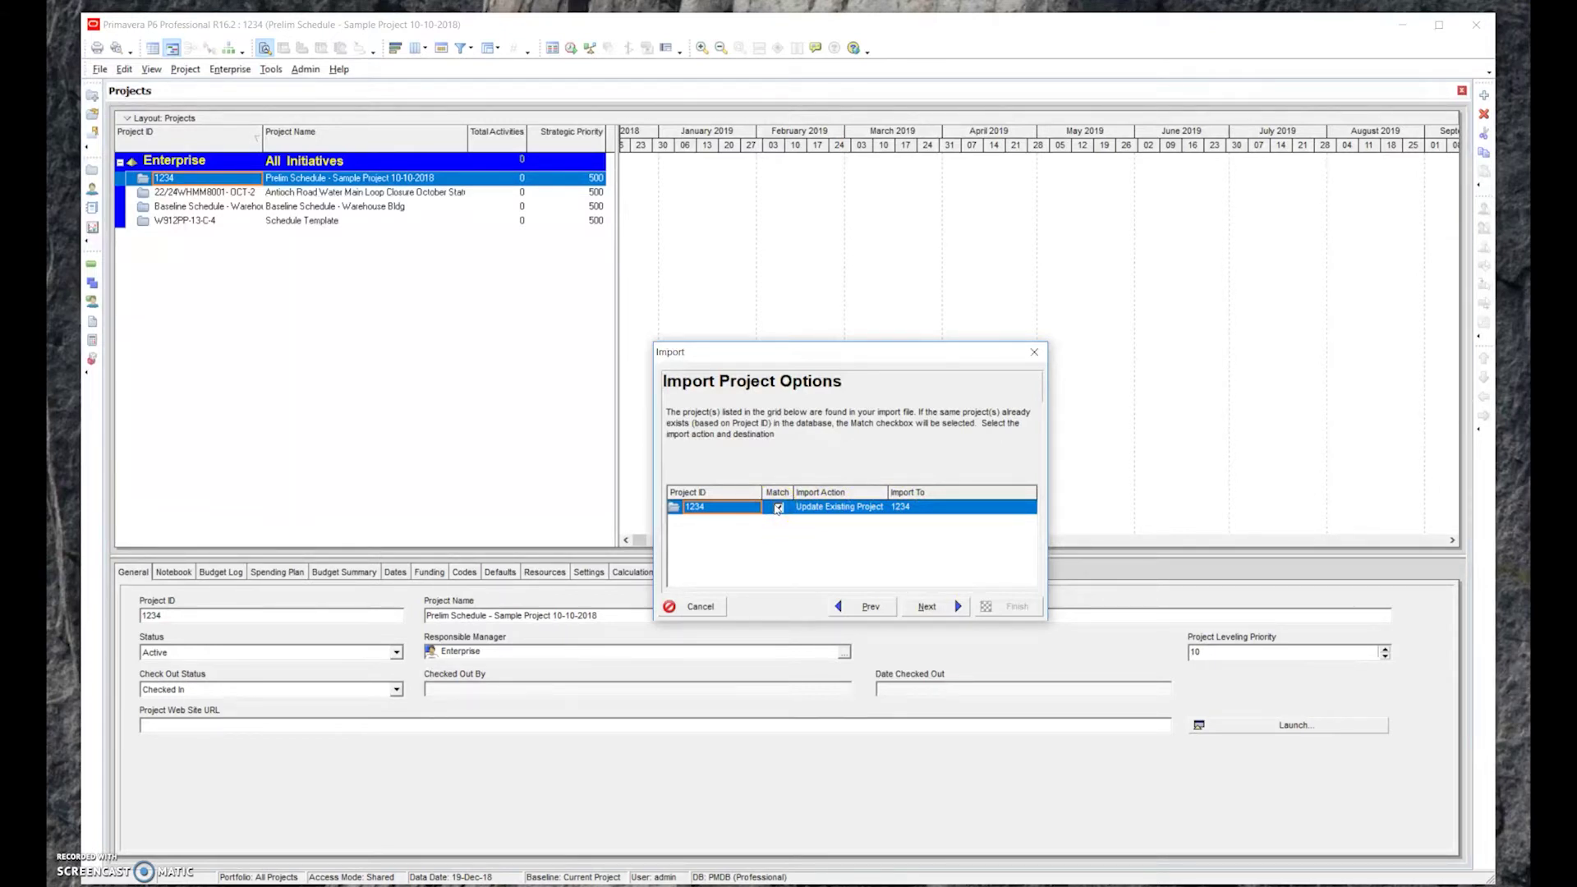
pyautogui.click(777, 496)
pyautogui.click(839, 509)
pyautogui.click(839, 509)
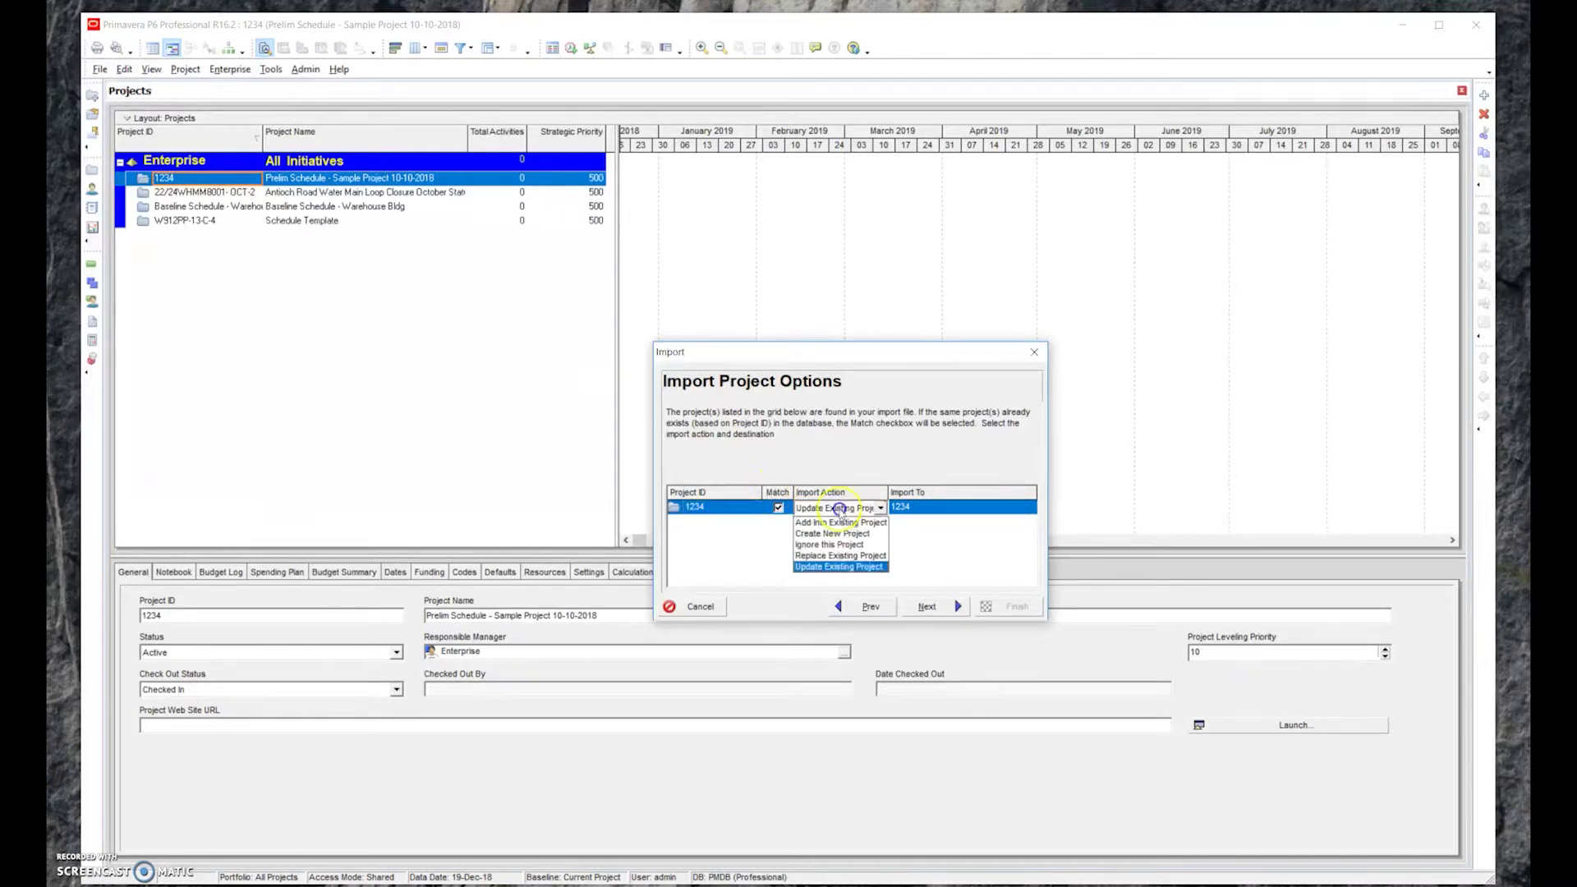
pyautogui.click(852, 569)
pyautogui.click(851, 567)
pyautogui.click(960, 513)
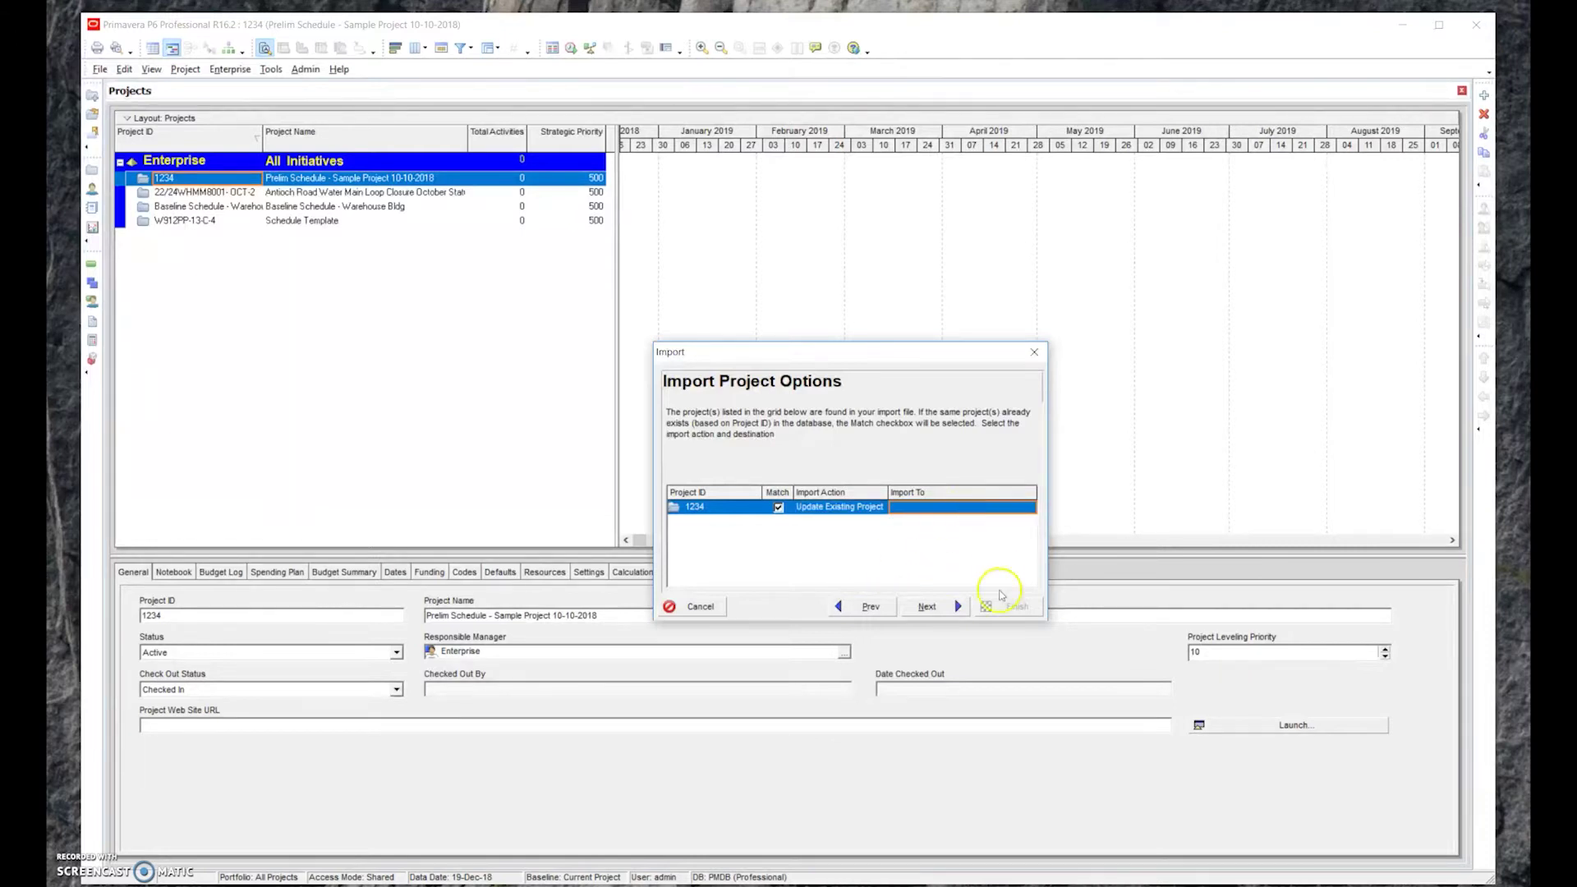
pyautogui.click(927, 606)
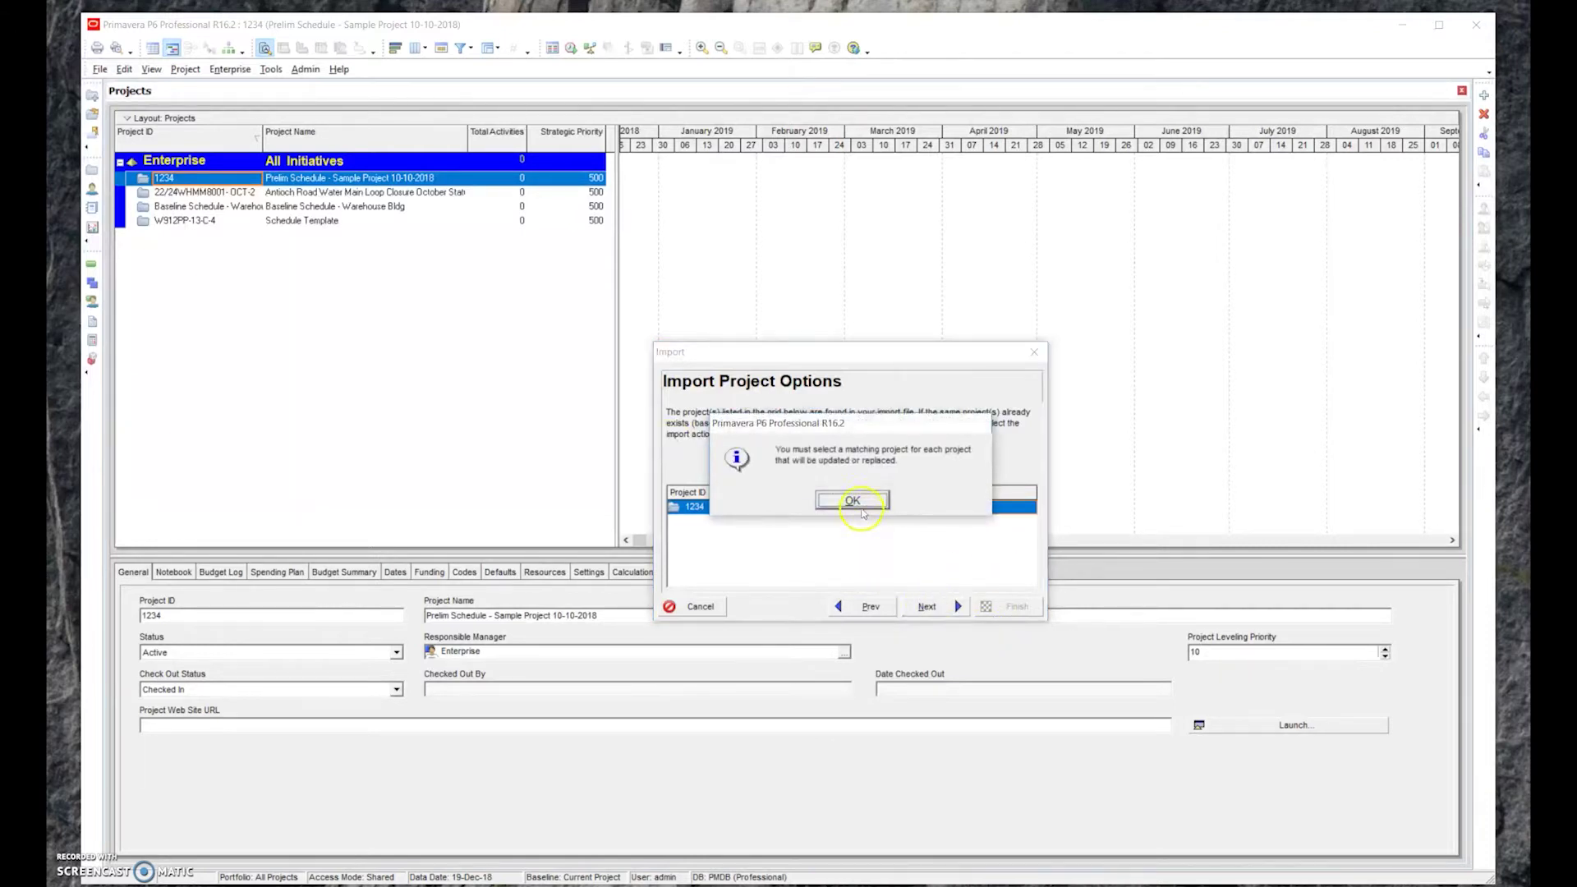
pyautogui.click(859, 501)
# Select project 1234 as the update target, run the import, and close the result
pyautogui.click(1027, 503)
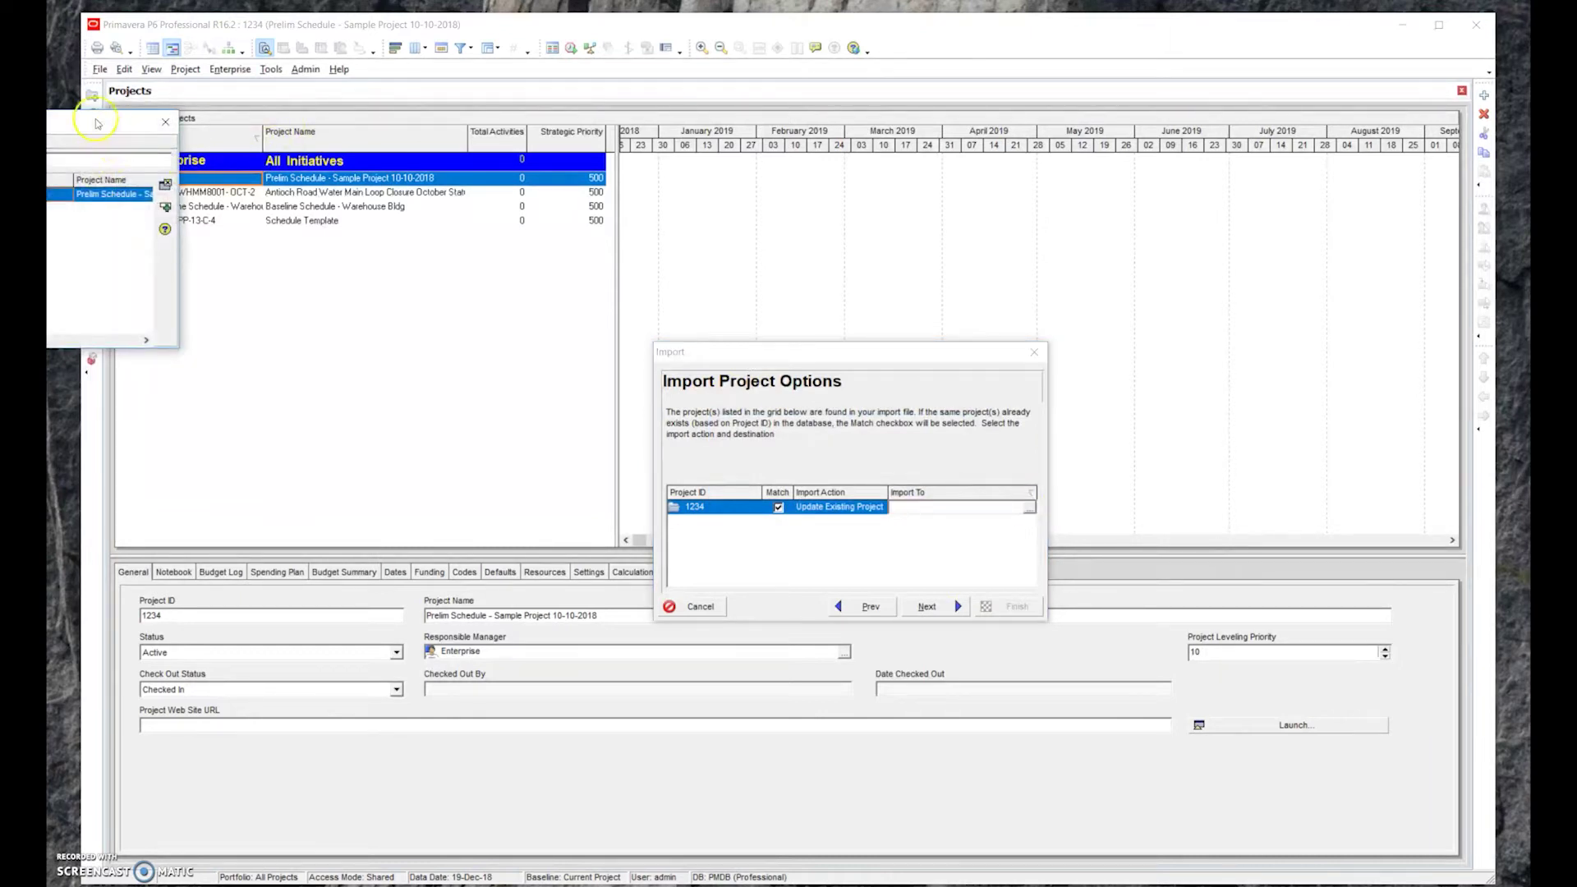
pyautogui.click(227, 219)
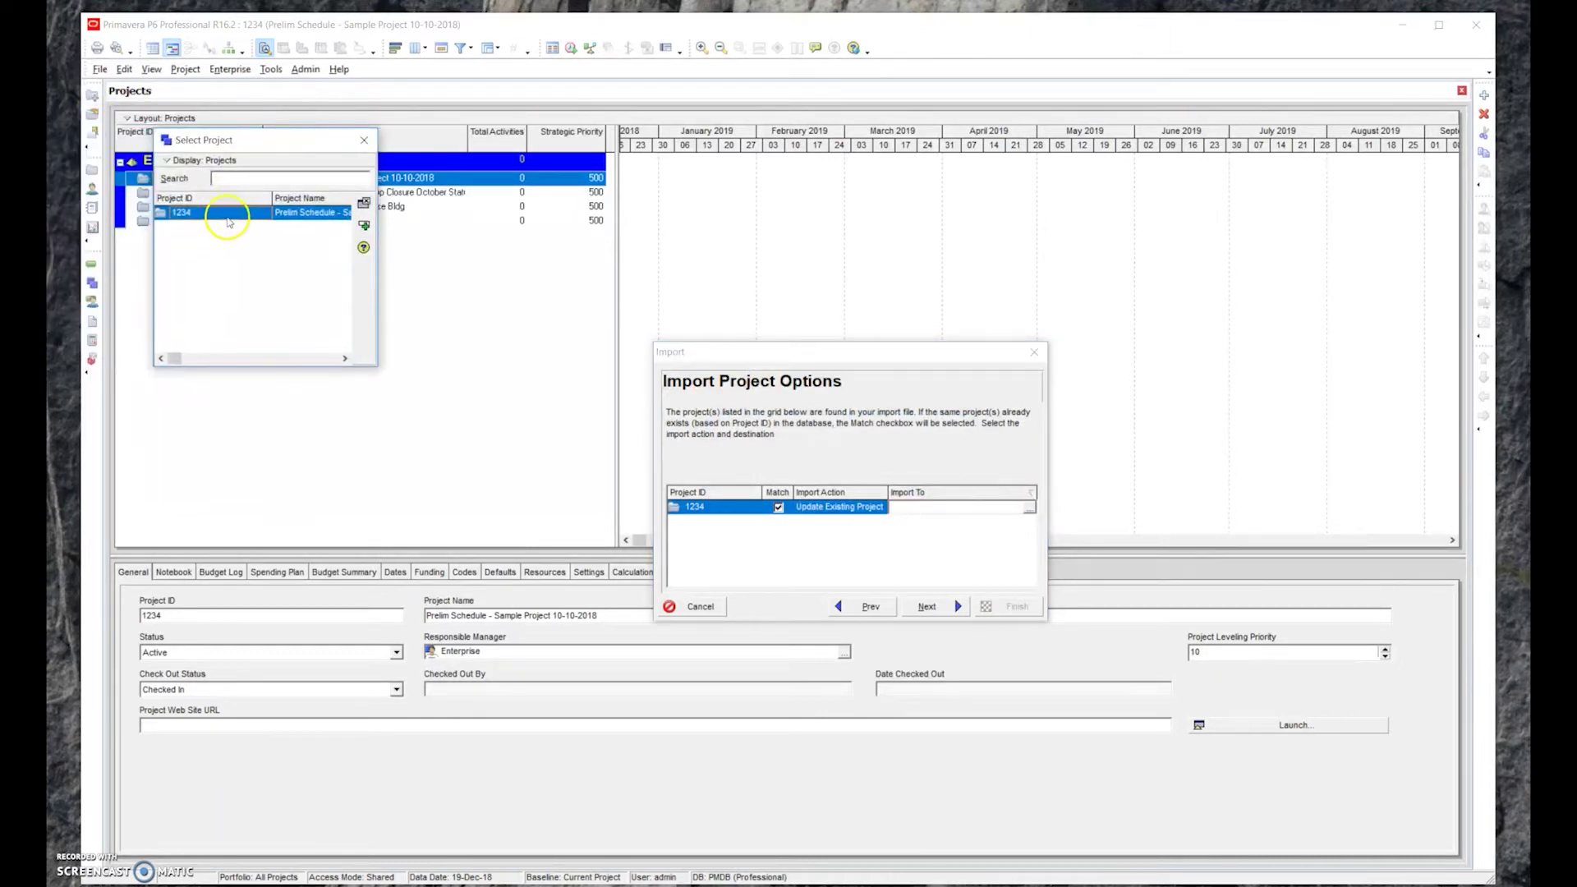
pyautogui.doubleClick(228, 218)
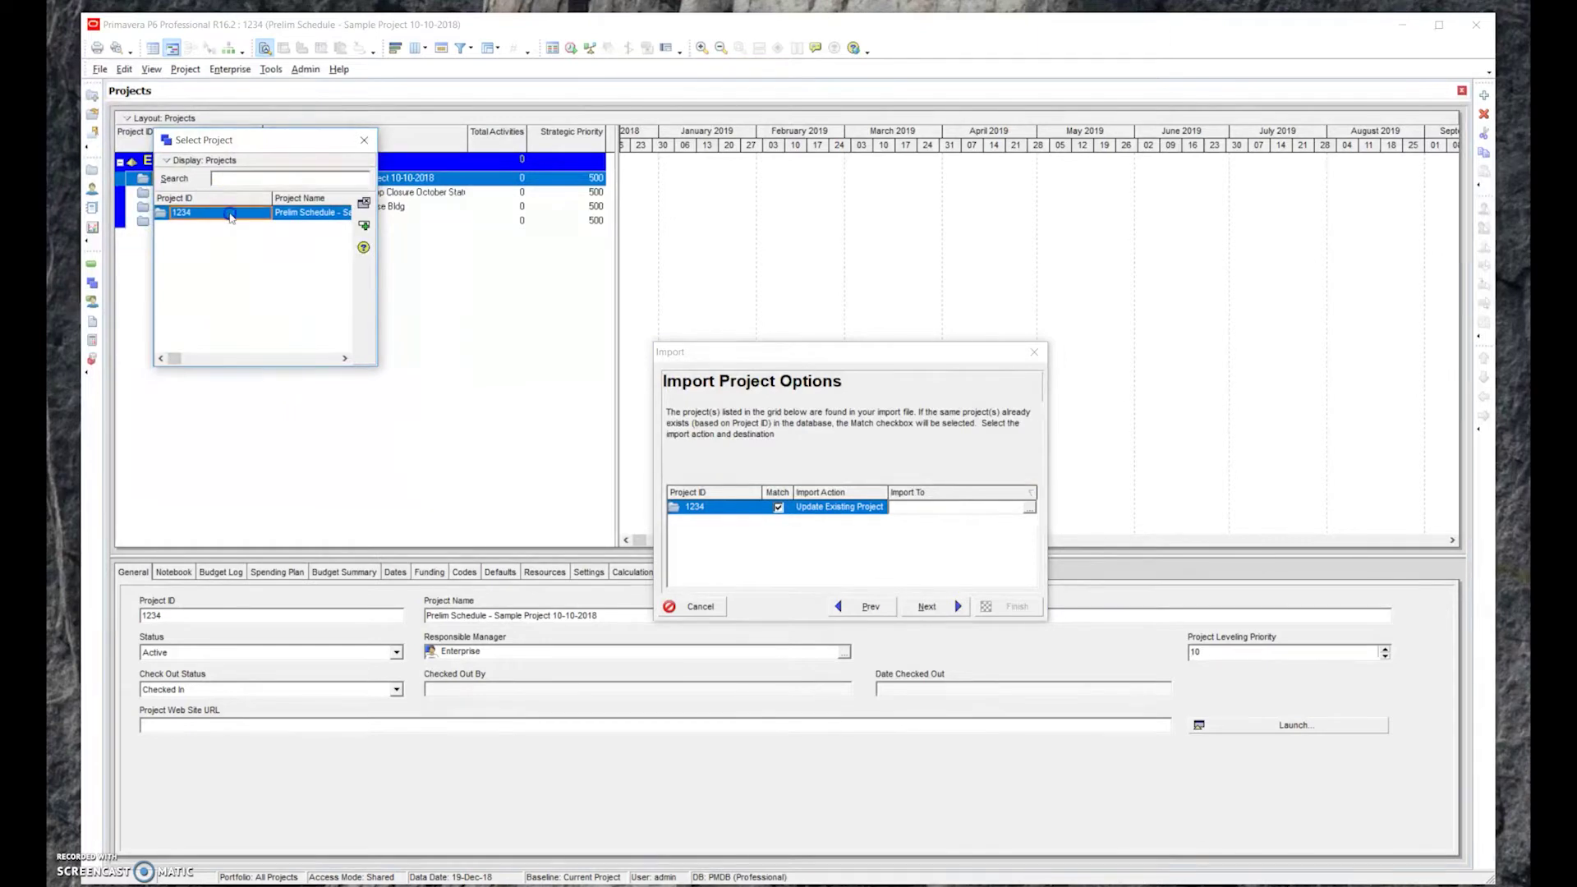
pyautogui.click(909, 604)
pyautogui.click(930, 606)
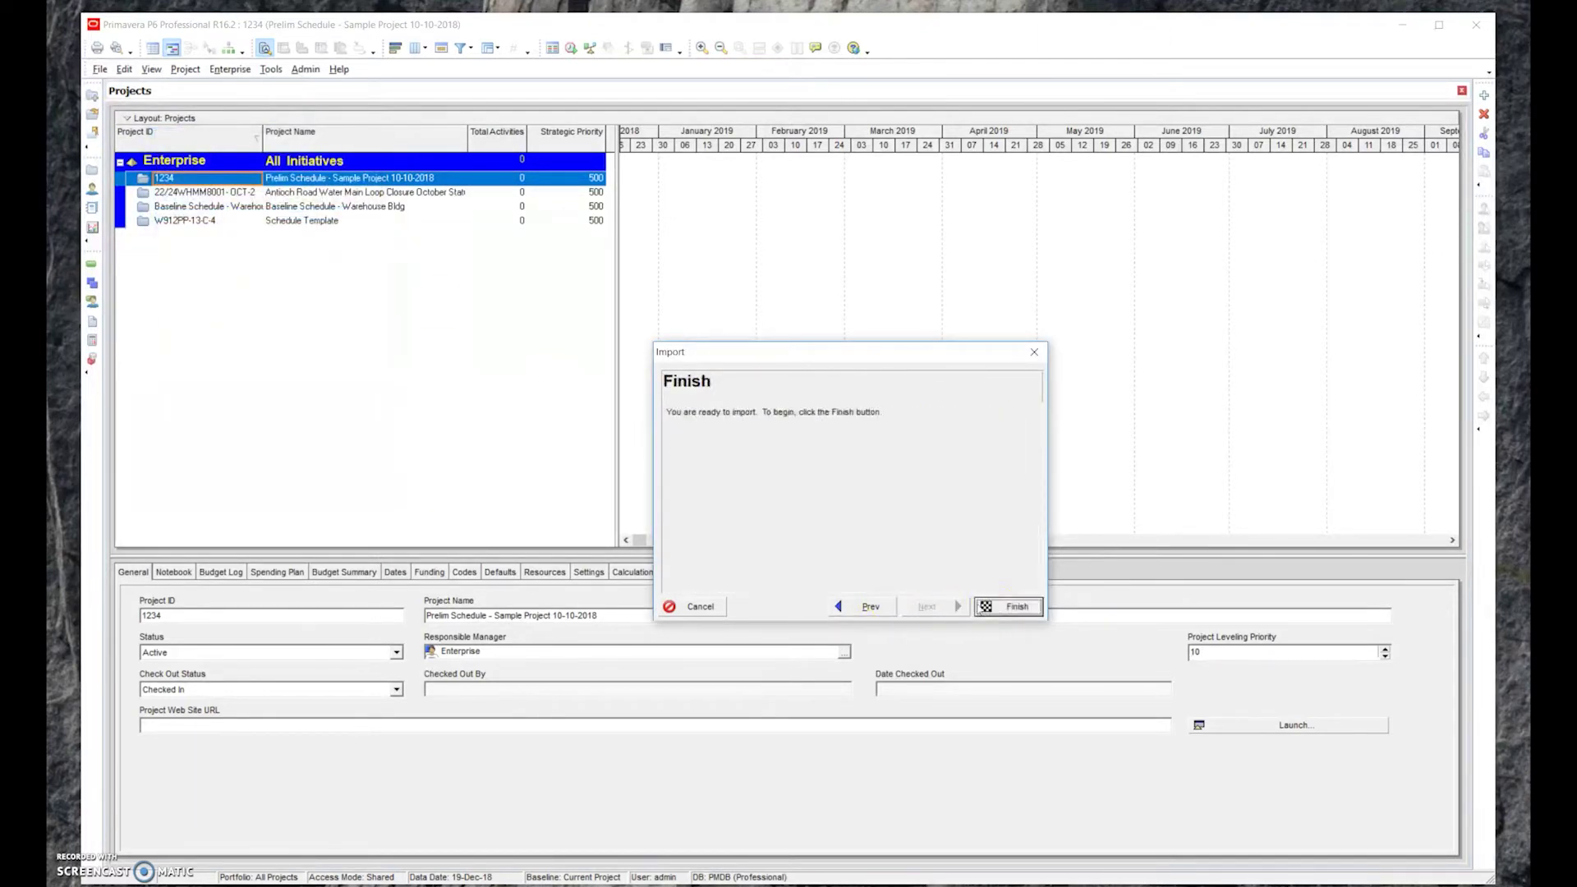
pyautogui.click(1017, 608)
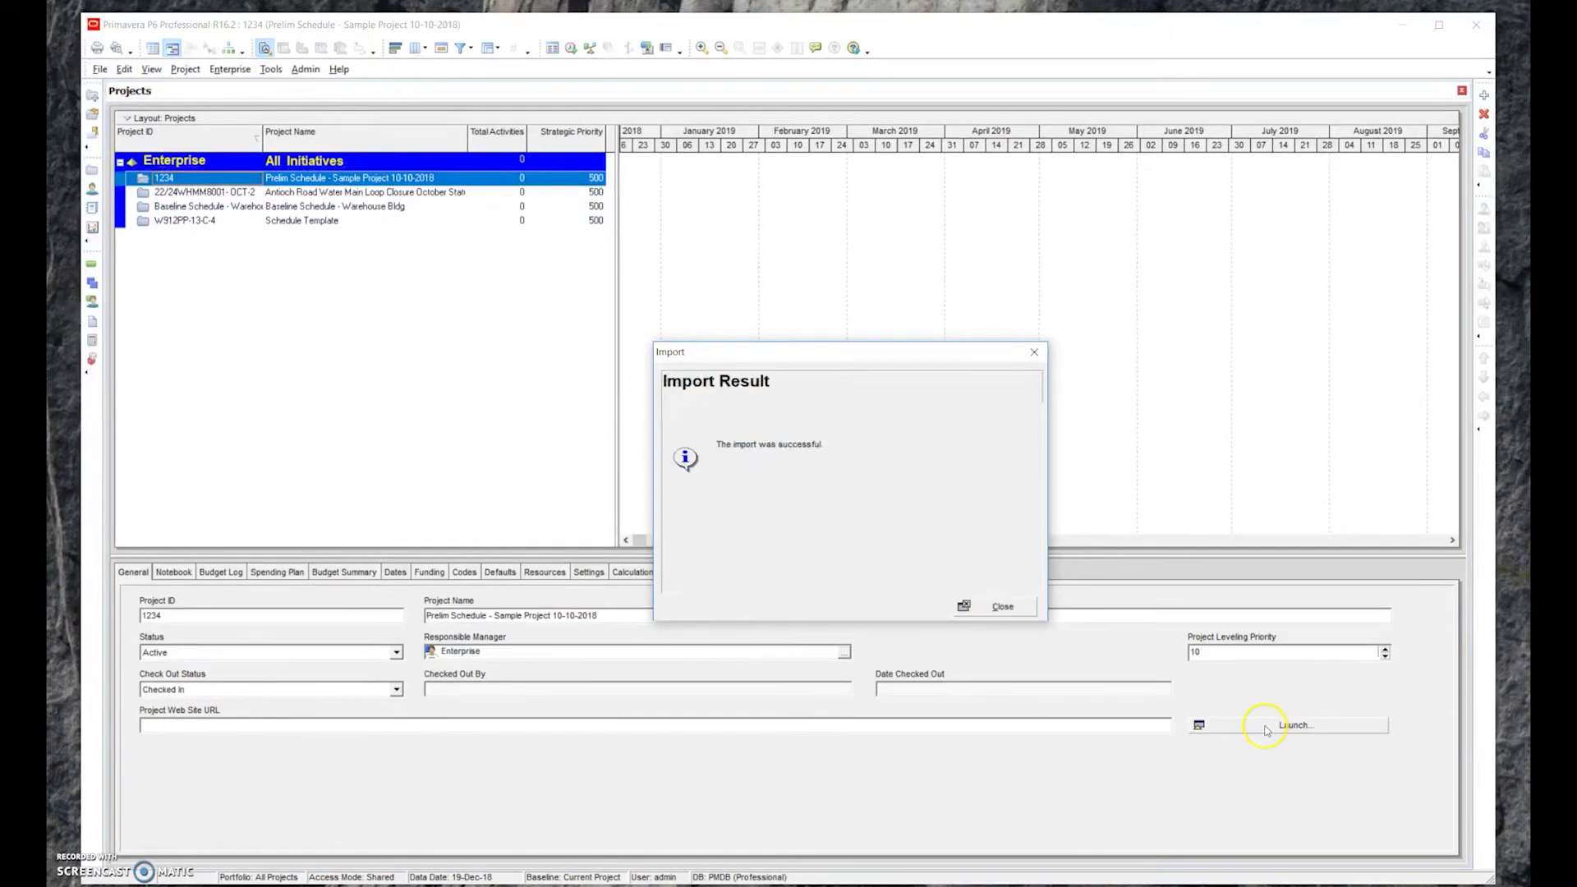
pyautogui.click(986, 608)
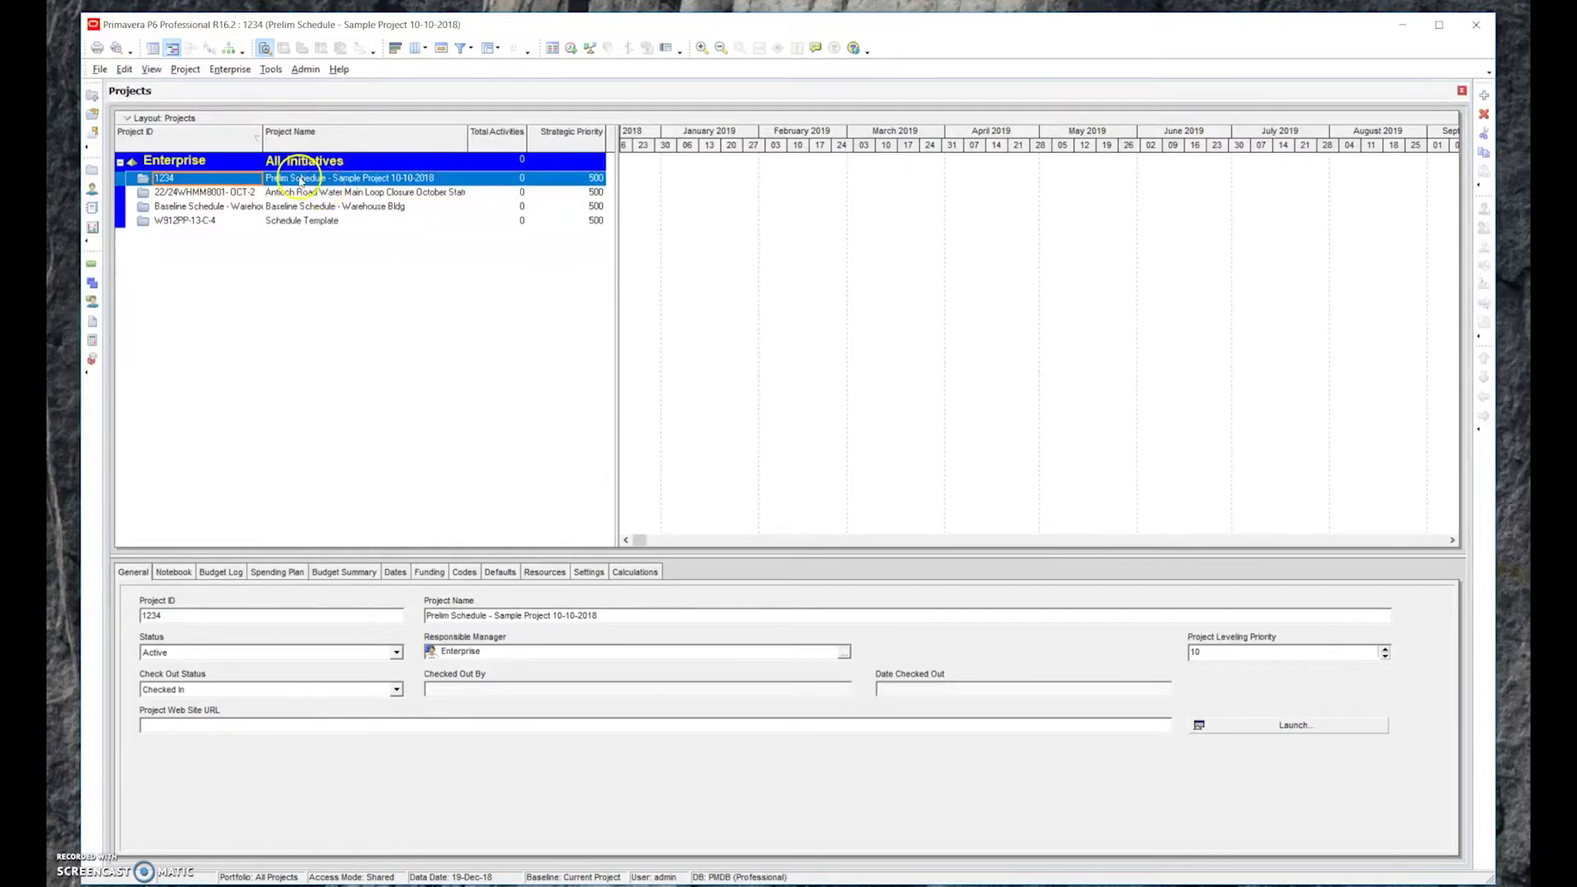
# Open project 1234 from its right-click menu and drag the details splitter down
pyautogui.click(301, 179)
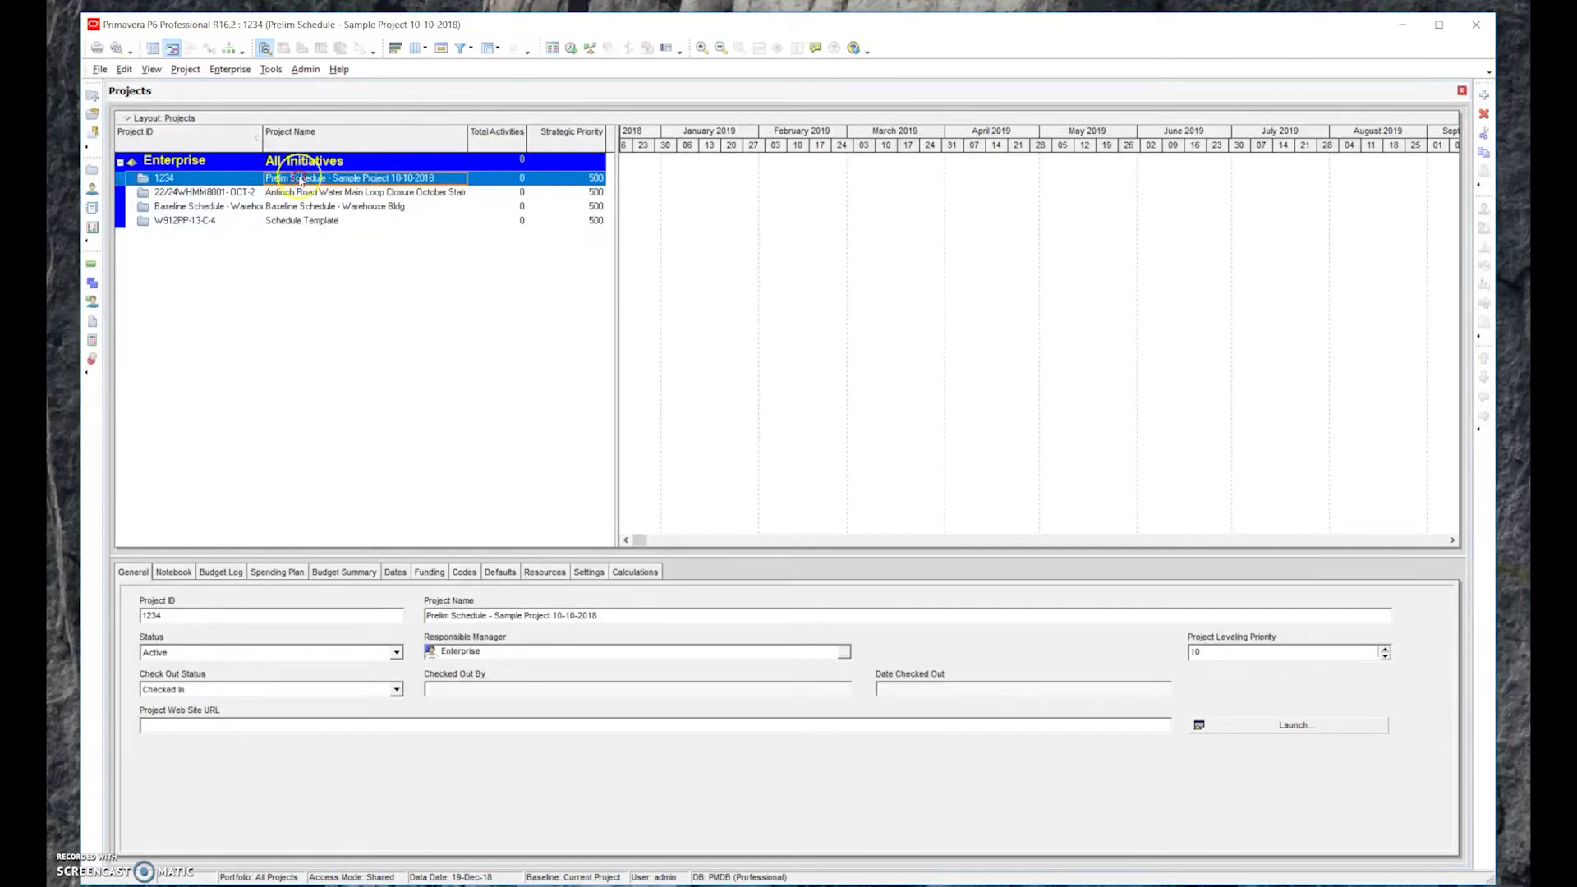
pyautogui.rightClick(301, 179)
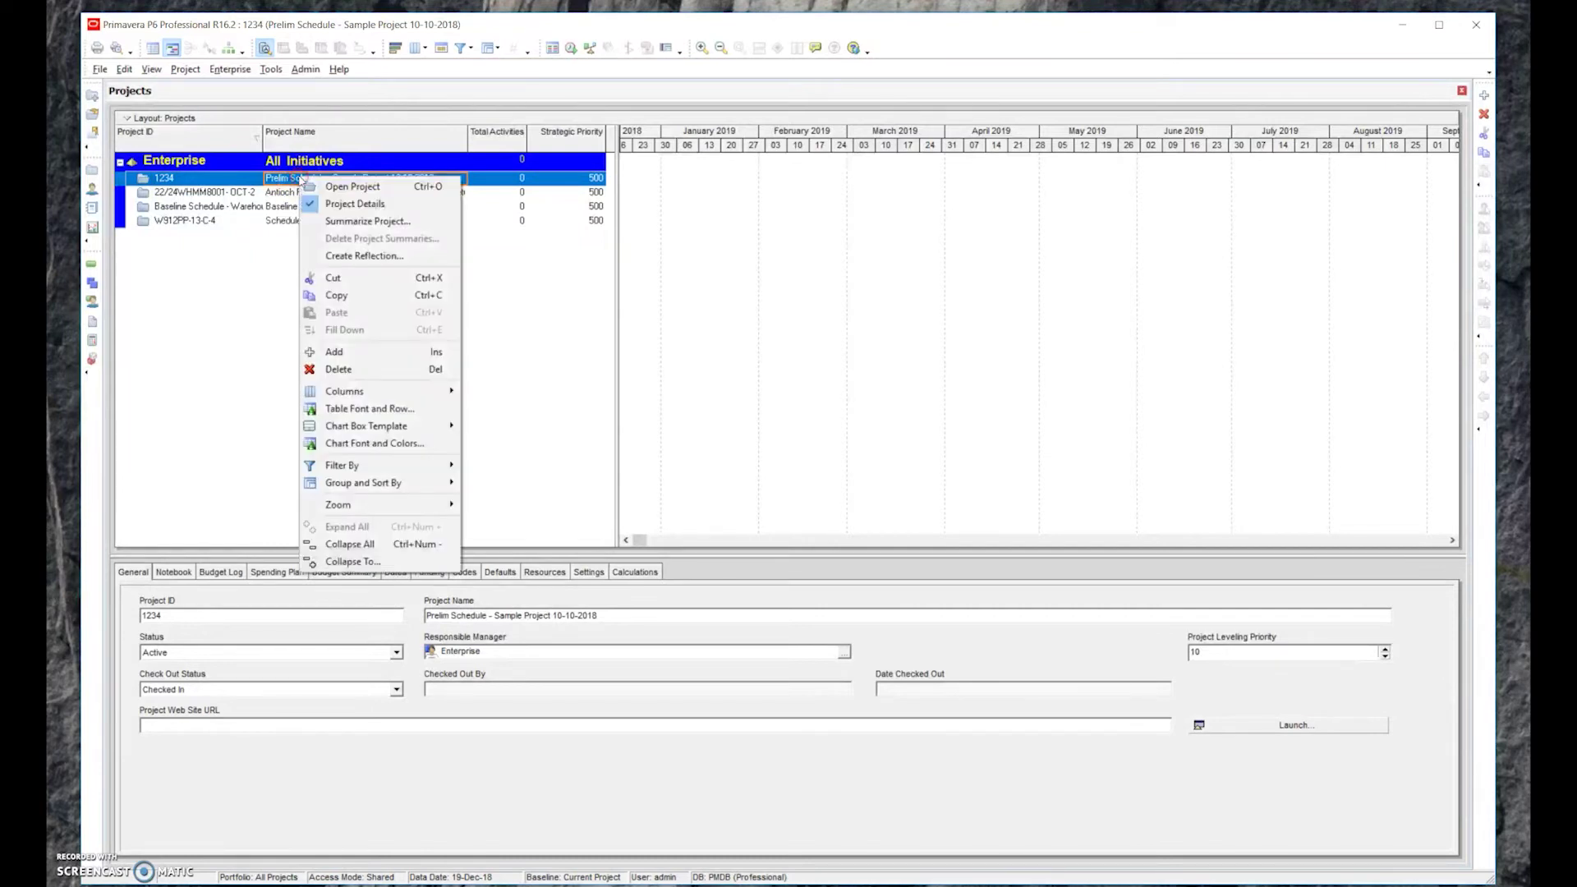
pyautogui.click(364, 188)
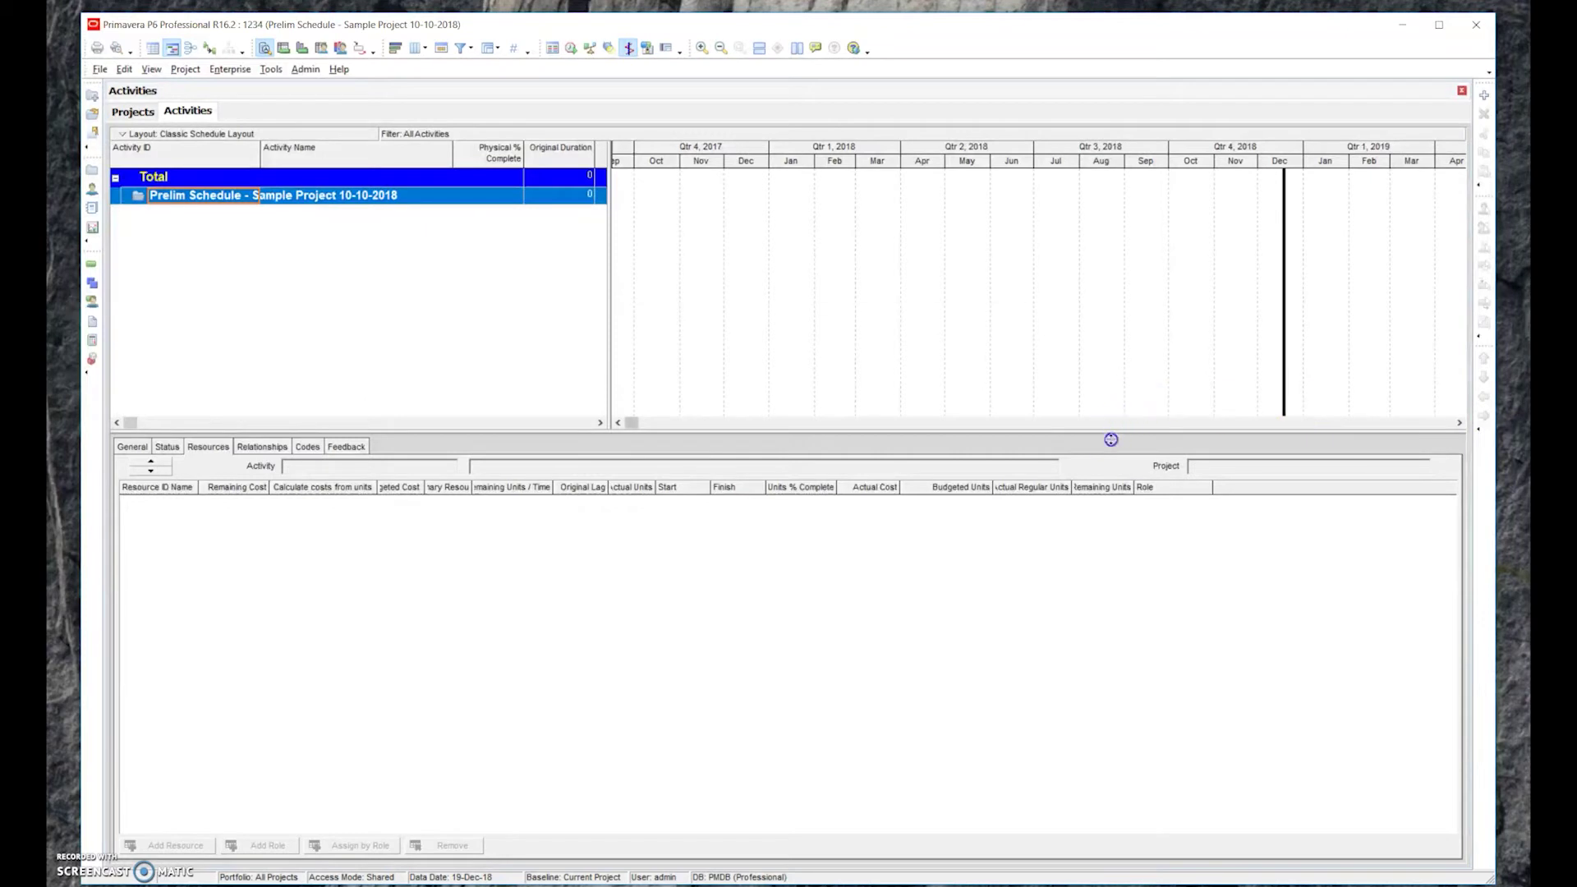
pyautogui.moveTo(1113, 430); pyautogui.dragTo(1118, 477)
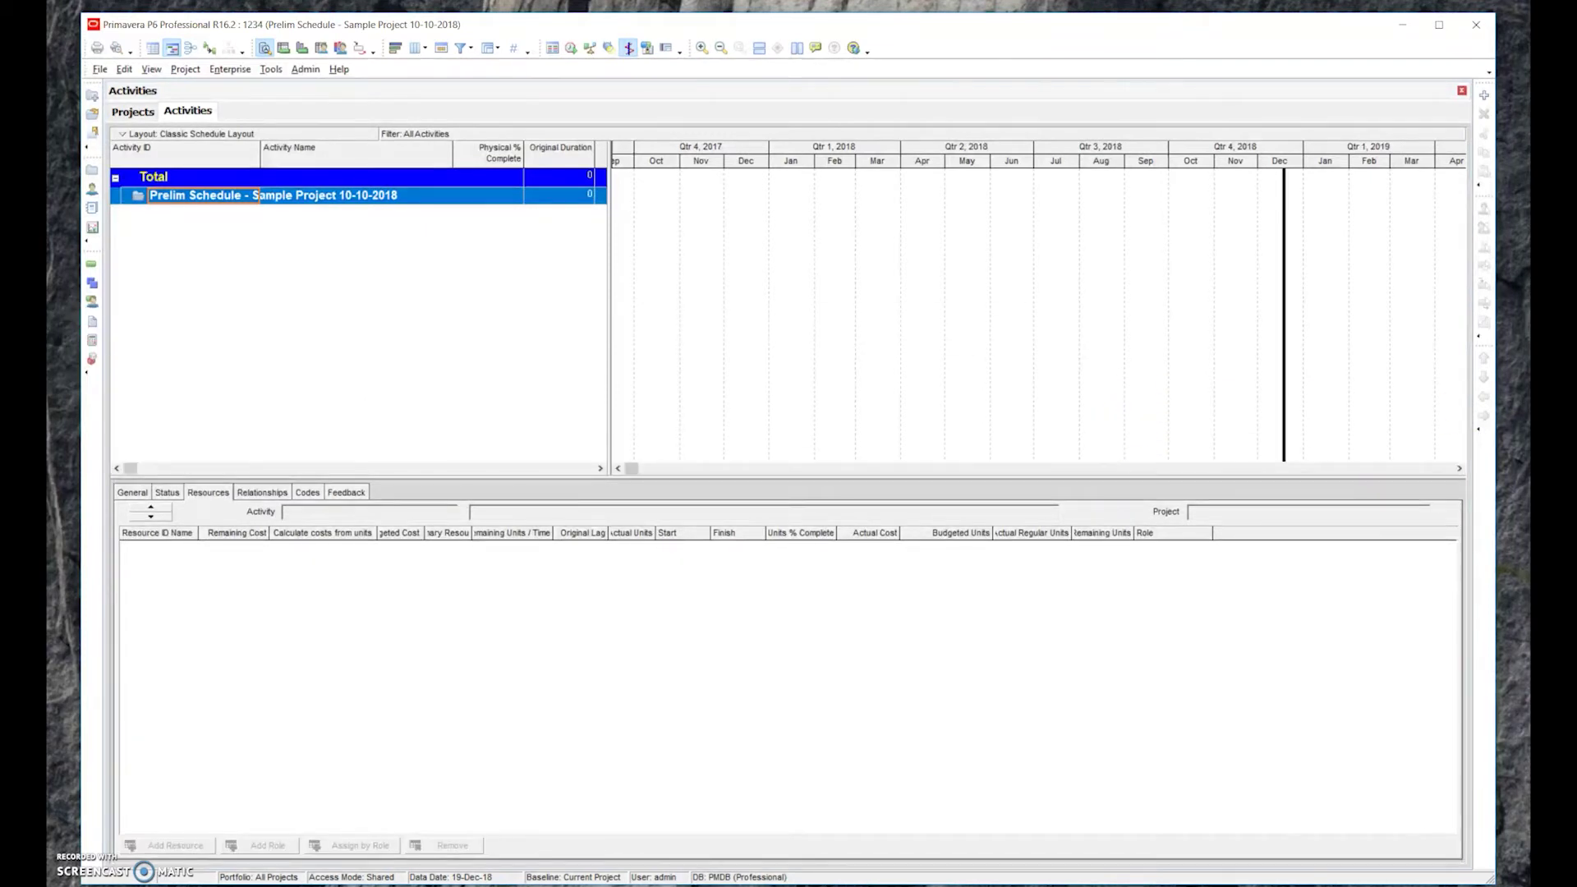
# Open File > Print Preview for the activity layout and restore the preview full screen
pyautogui.click(101, 70)
pyautogui.click(103, 71)
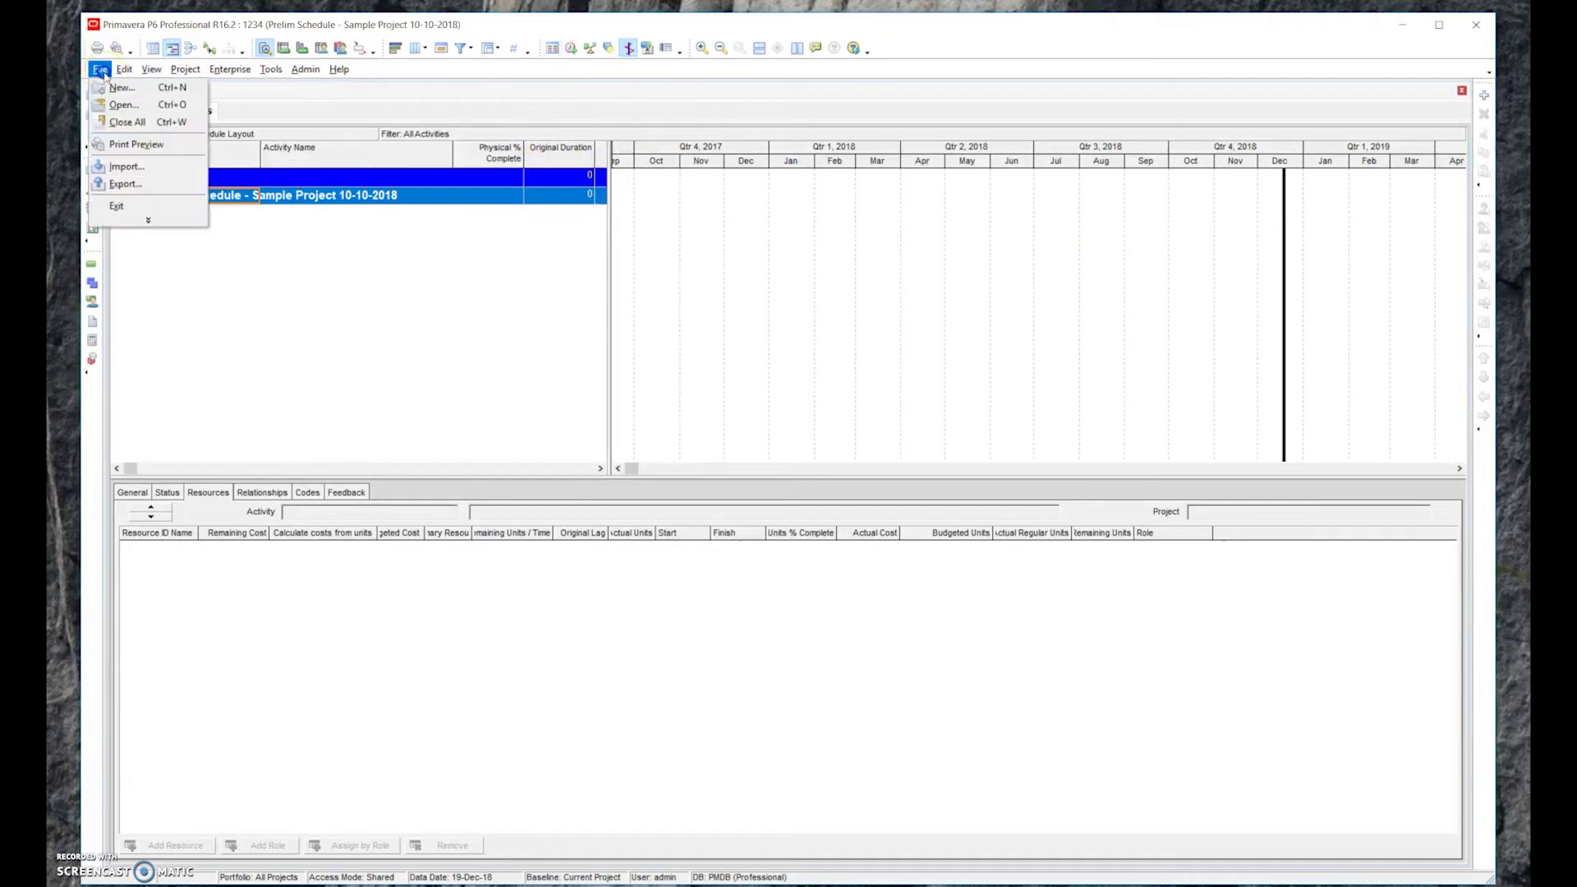
pyautogui.click(129, 147)
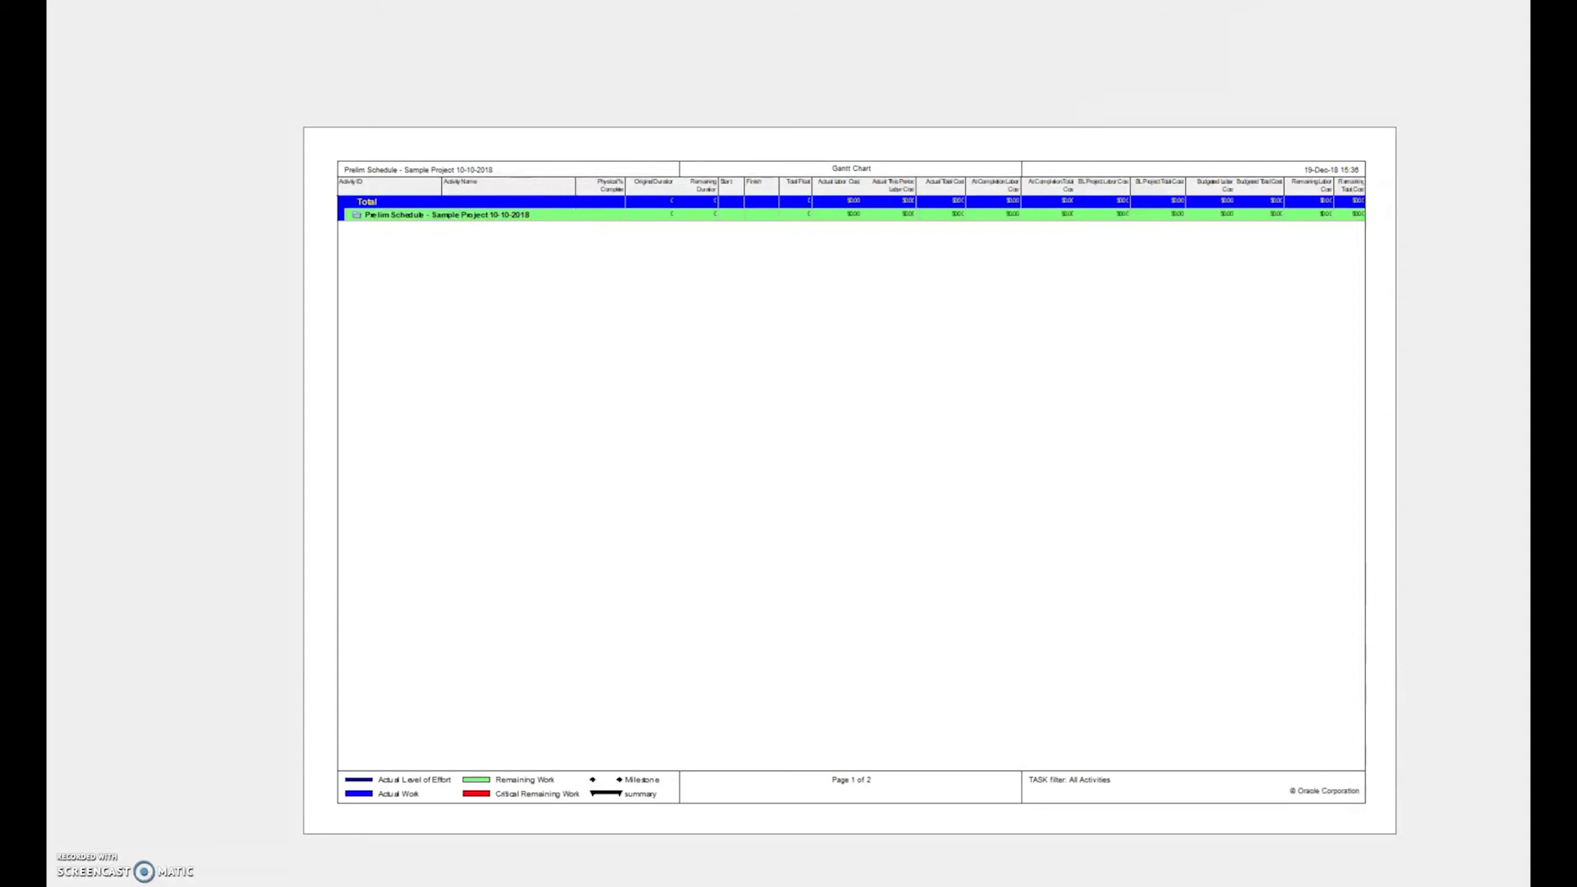
pyautogui.press('Escape')
pyautogui.press('Escape')
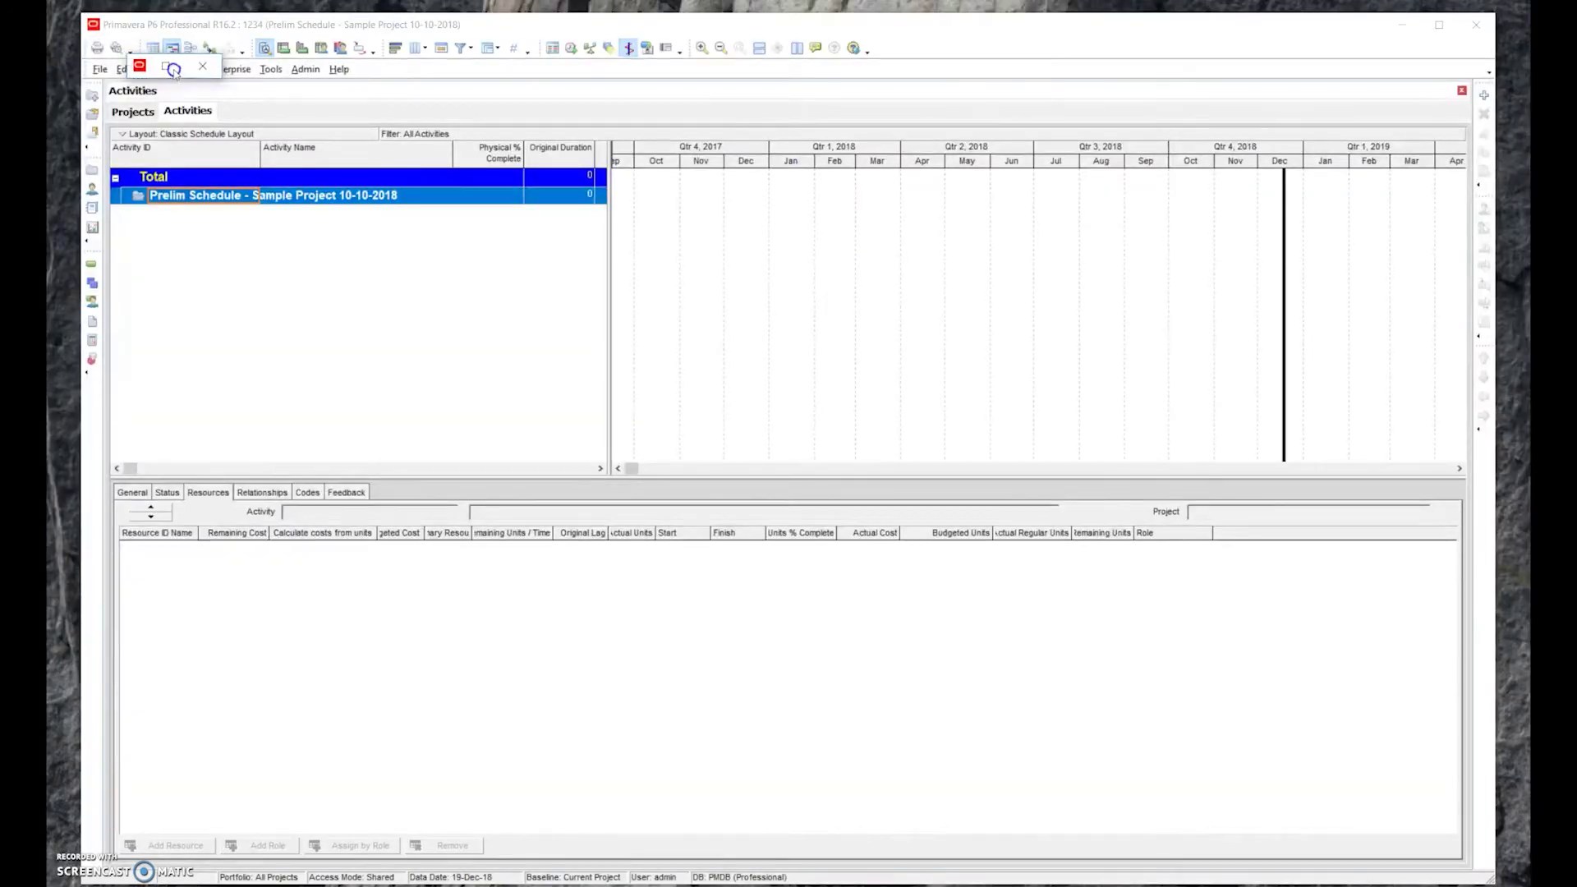
pyautogui.click(168, 63)
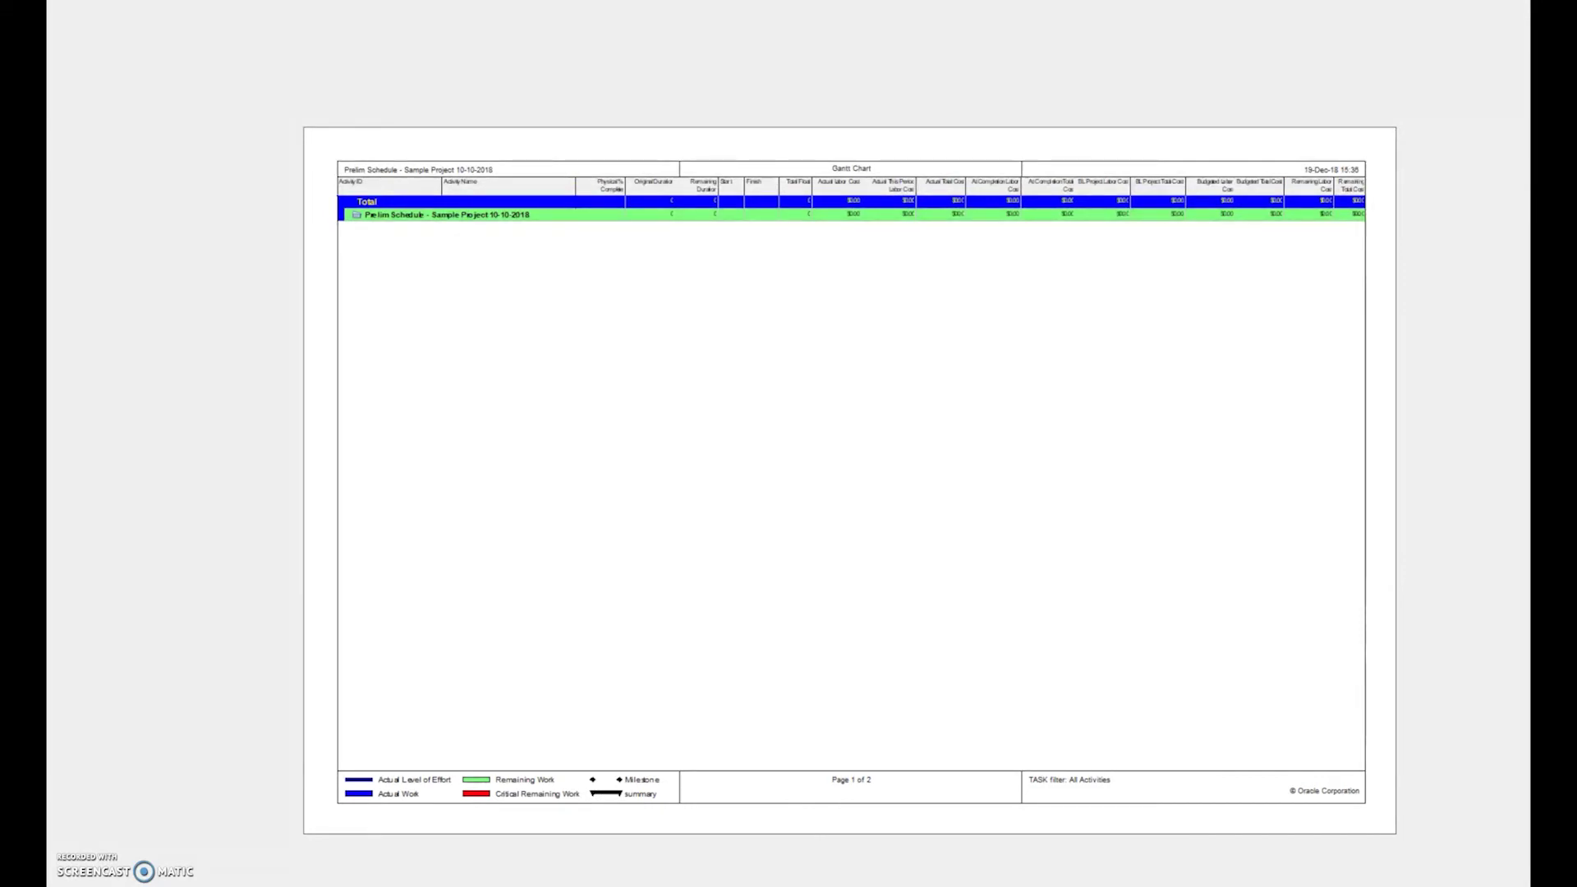
pyautogui.press('Escape')
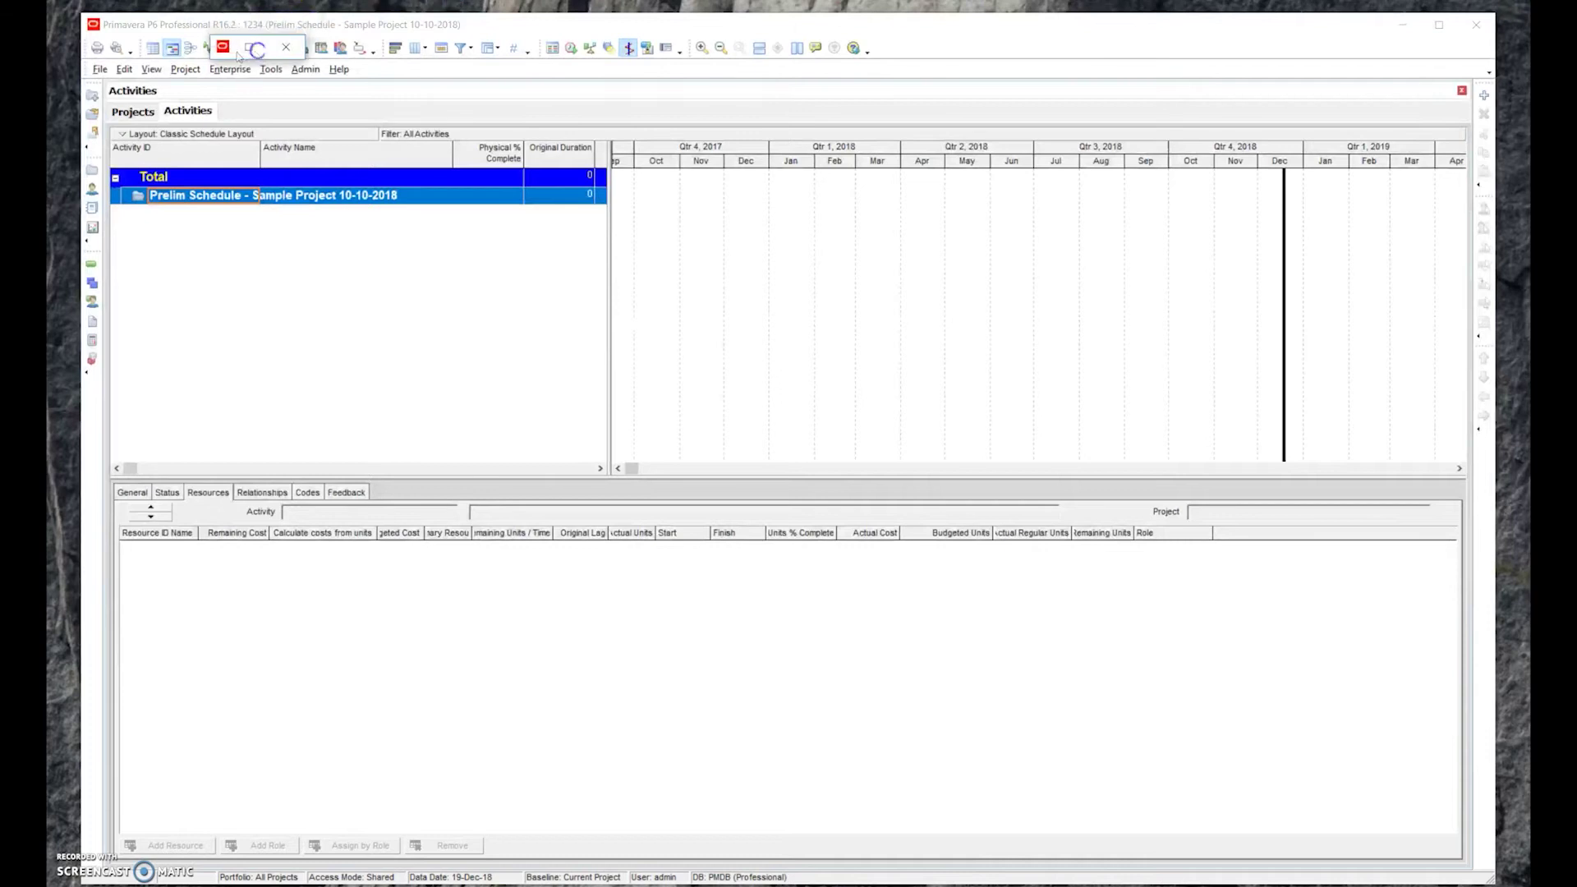
pyautogui.click(244, 49)
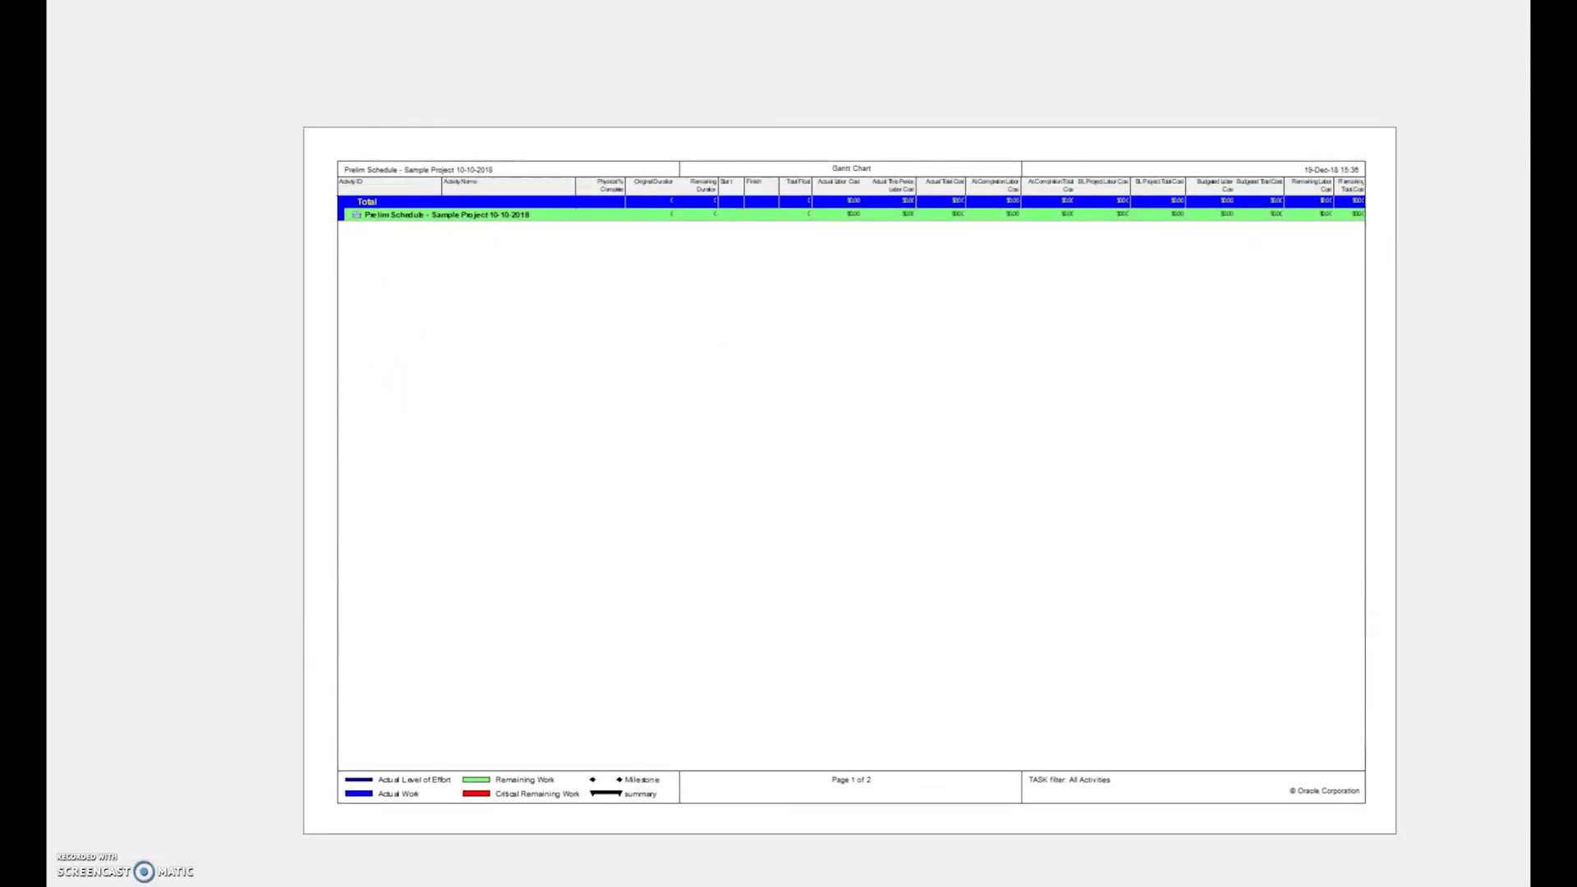
pyautogui.press('Escape')
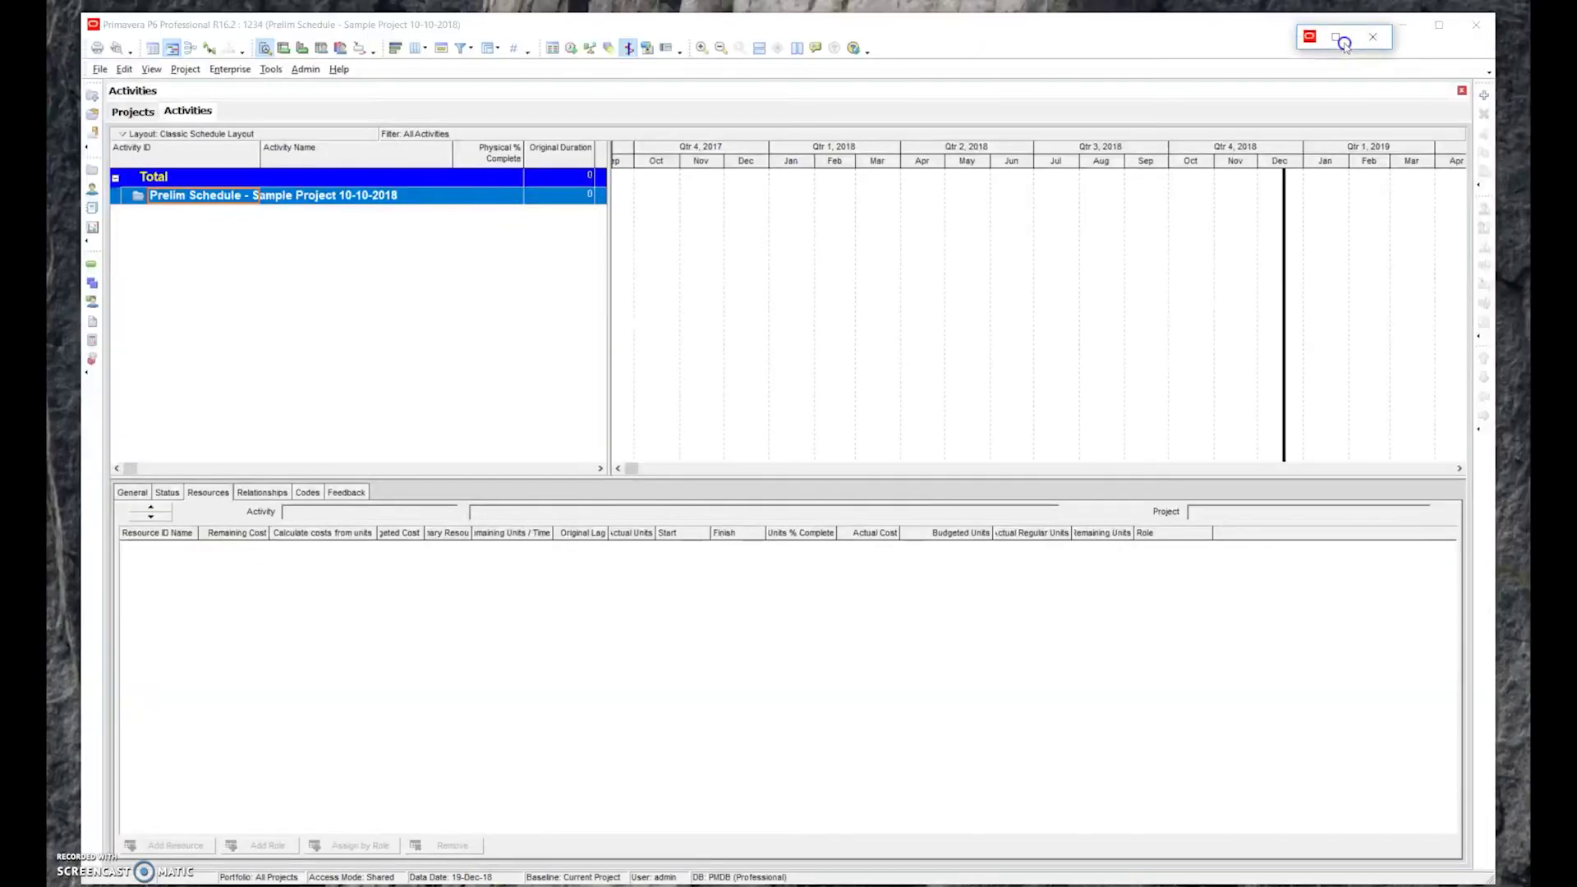
pyautogui.moveTo(1339, 44); pyautogui.dragTo(1289, 110)
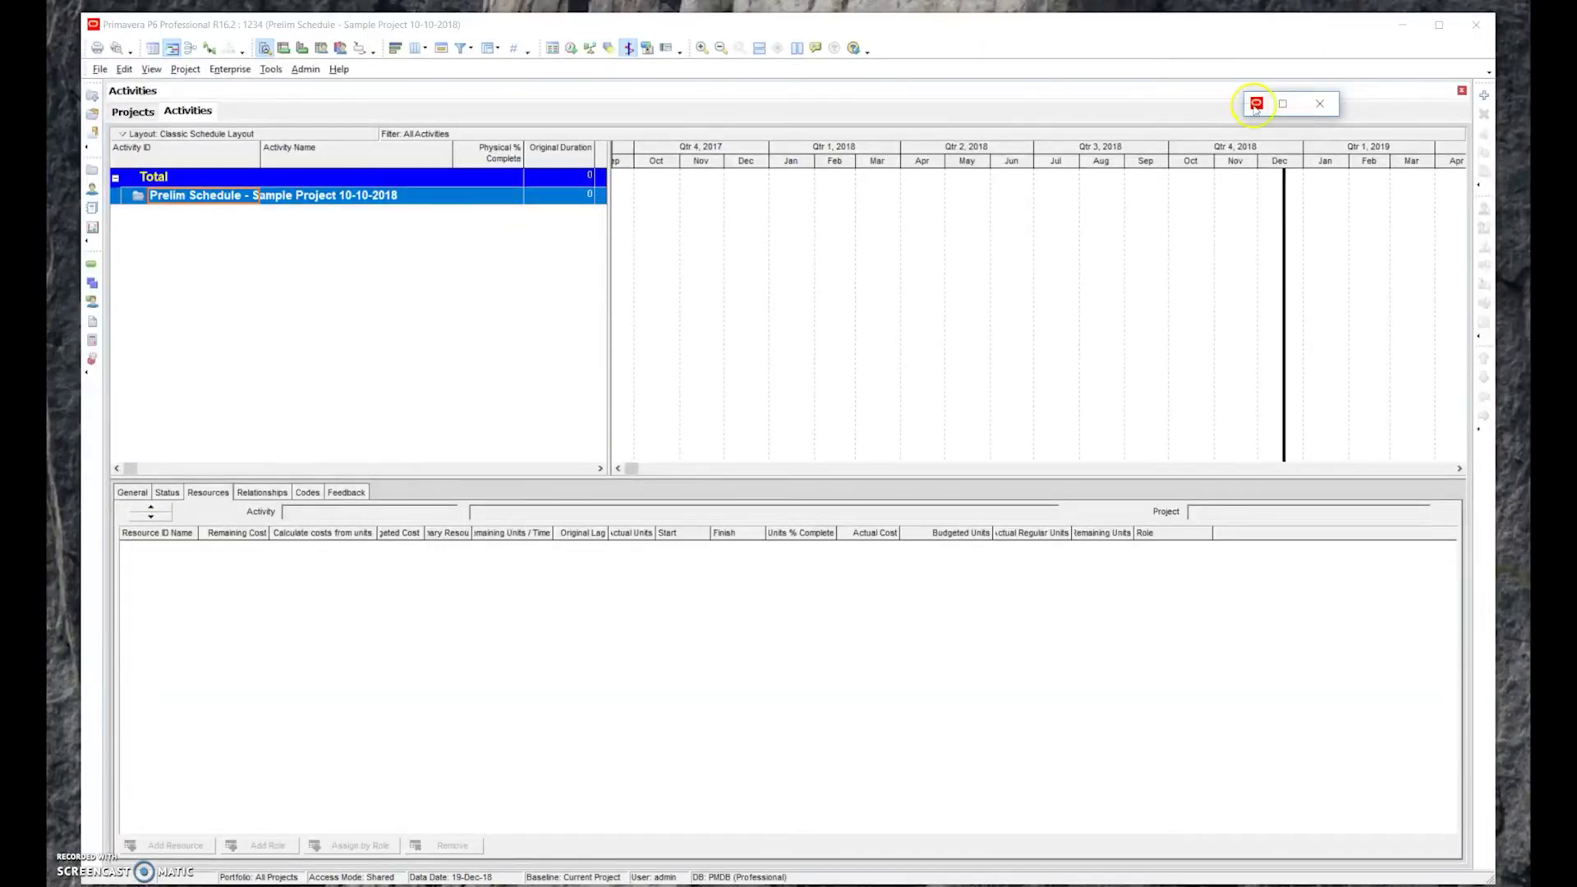
pyautogui.click(1257, 103)
pyautogui.click(1284, 104)
pyautogui.click(1284, 103)
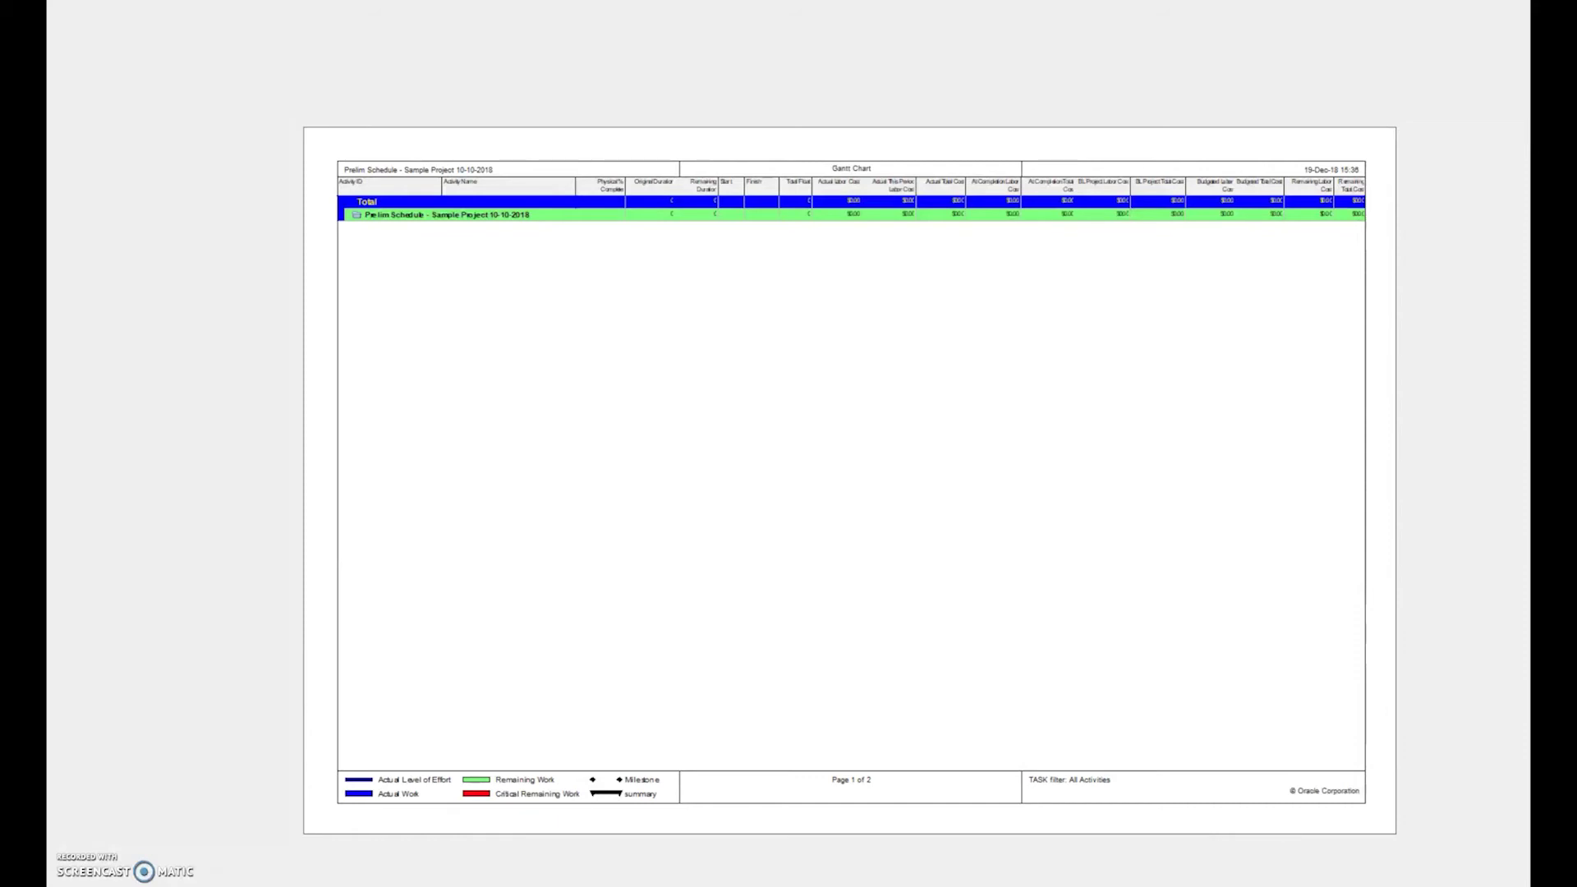
# Open Page Setup and keep Tabloid as the paper size
pyautogui.click(56, 88)
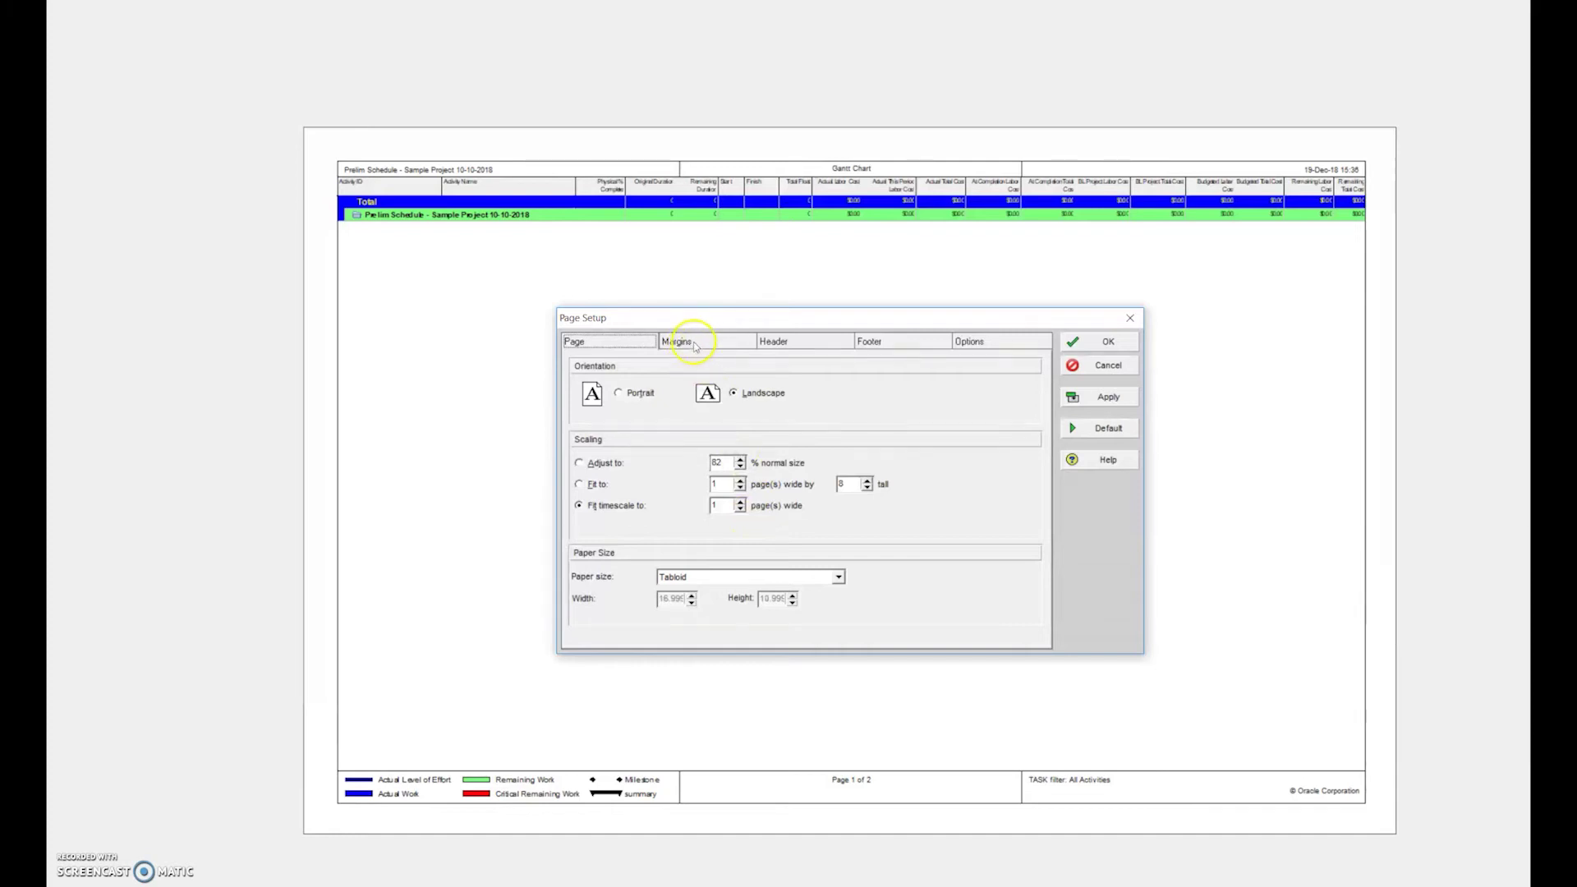
pyautogui.click(838, 577)
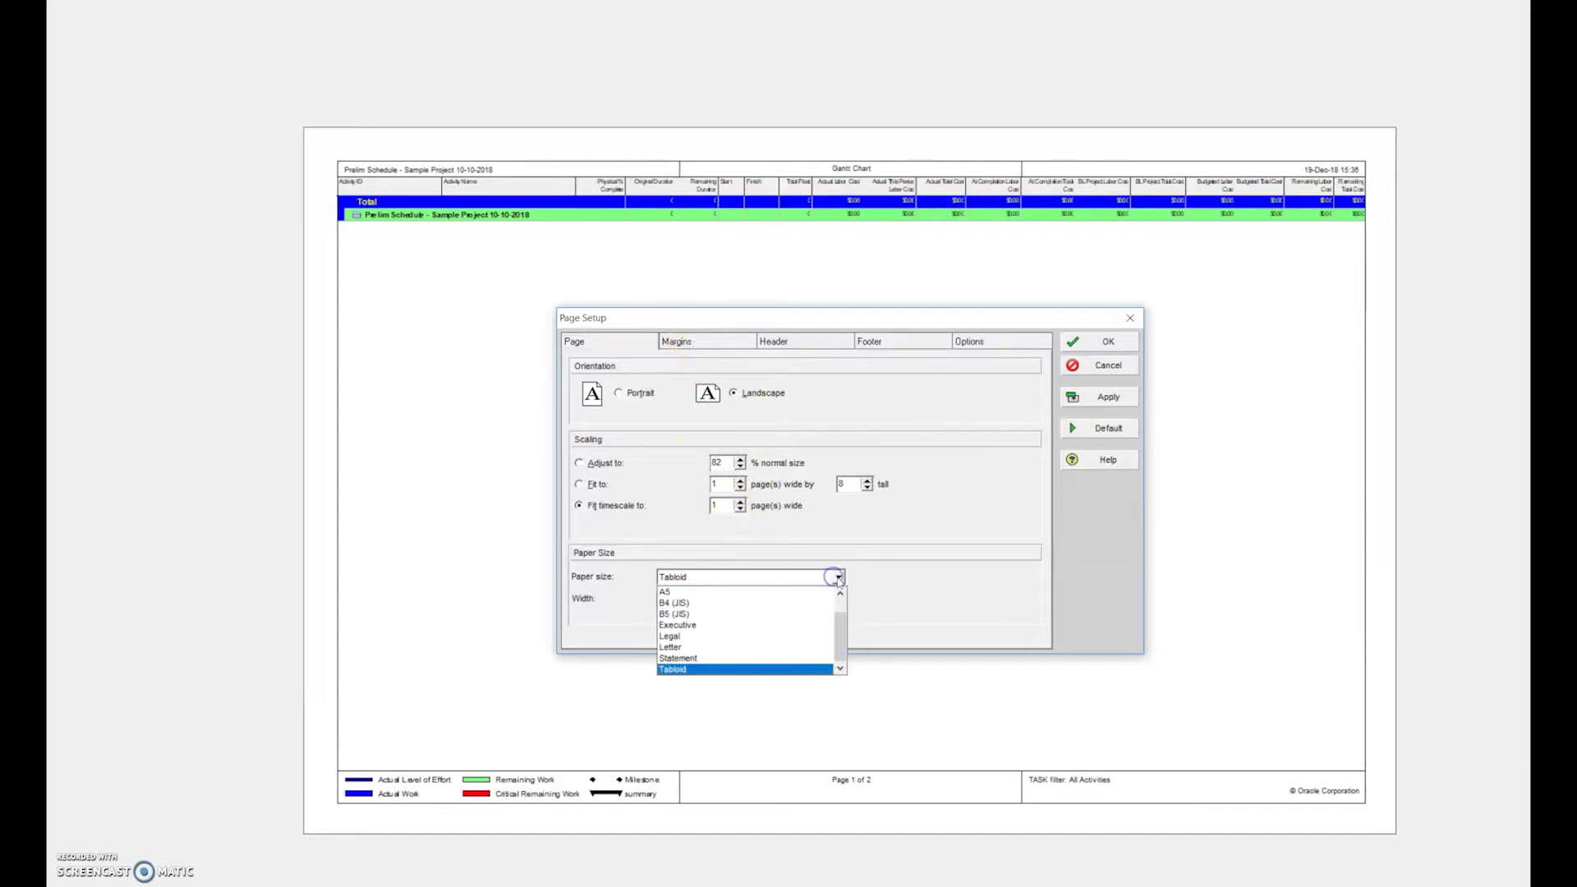
pyautogui.click(840, 577)
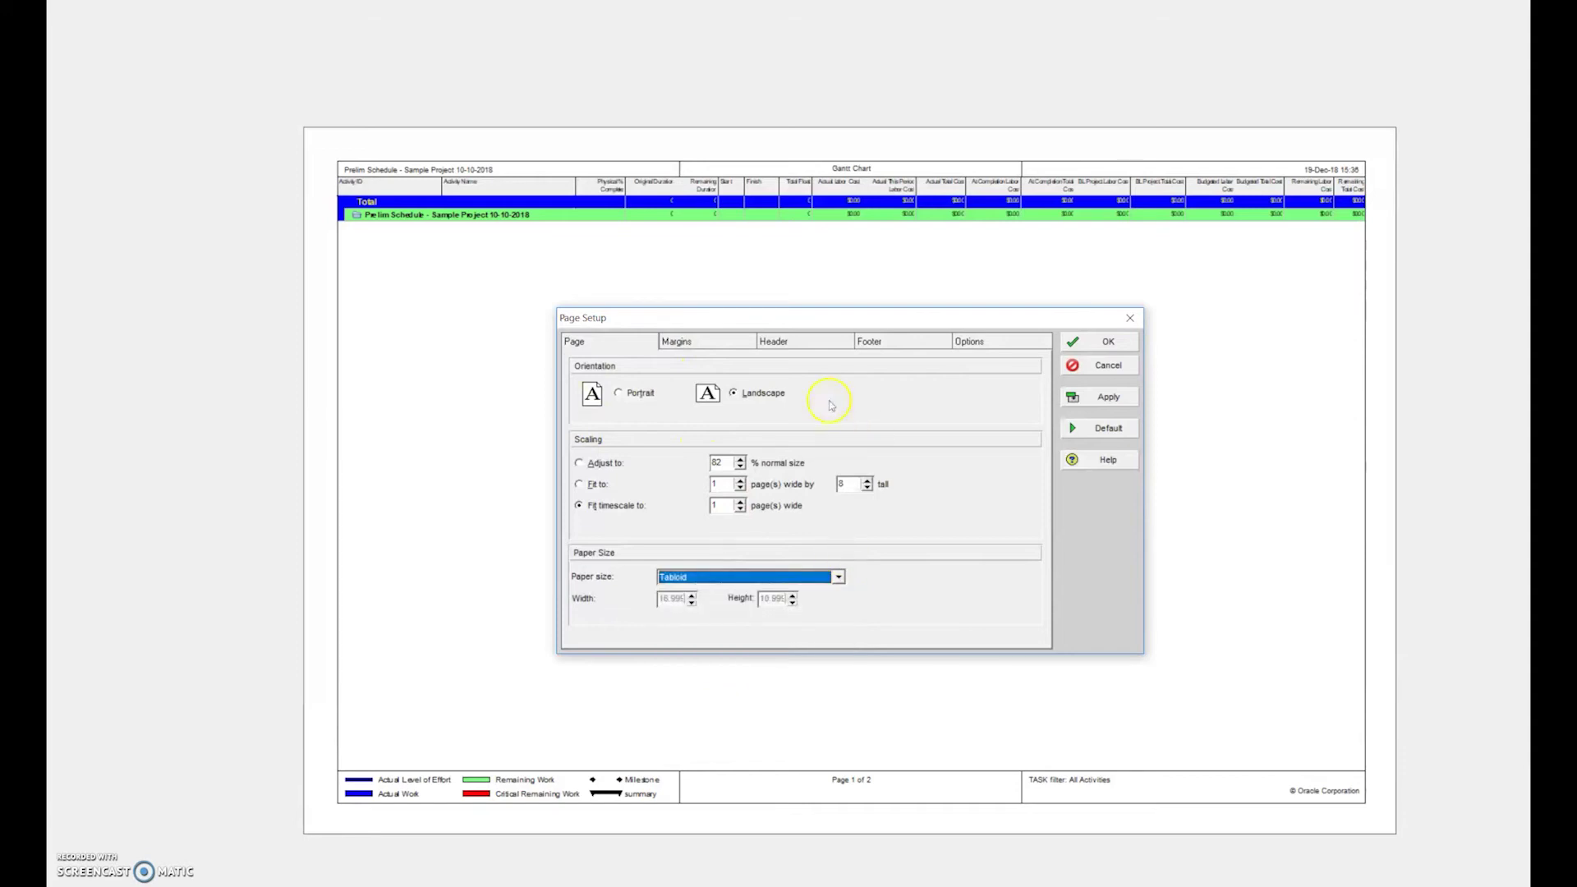
# Review the Margins, Header, Footer and Options timescale settings, then confirm the landscape page setup
pyautogui.click(719, 346)
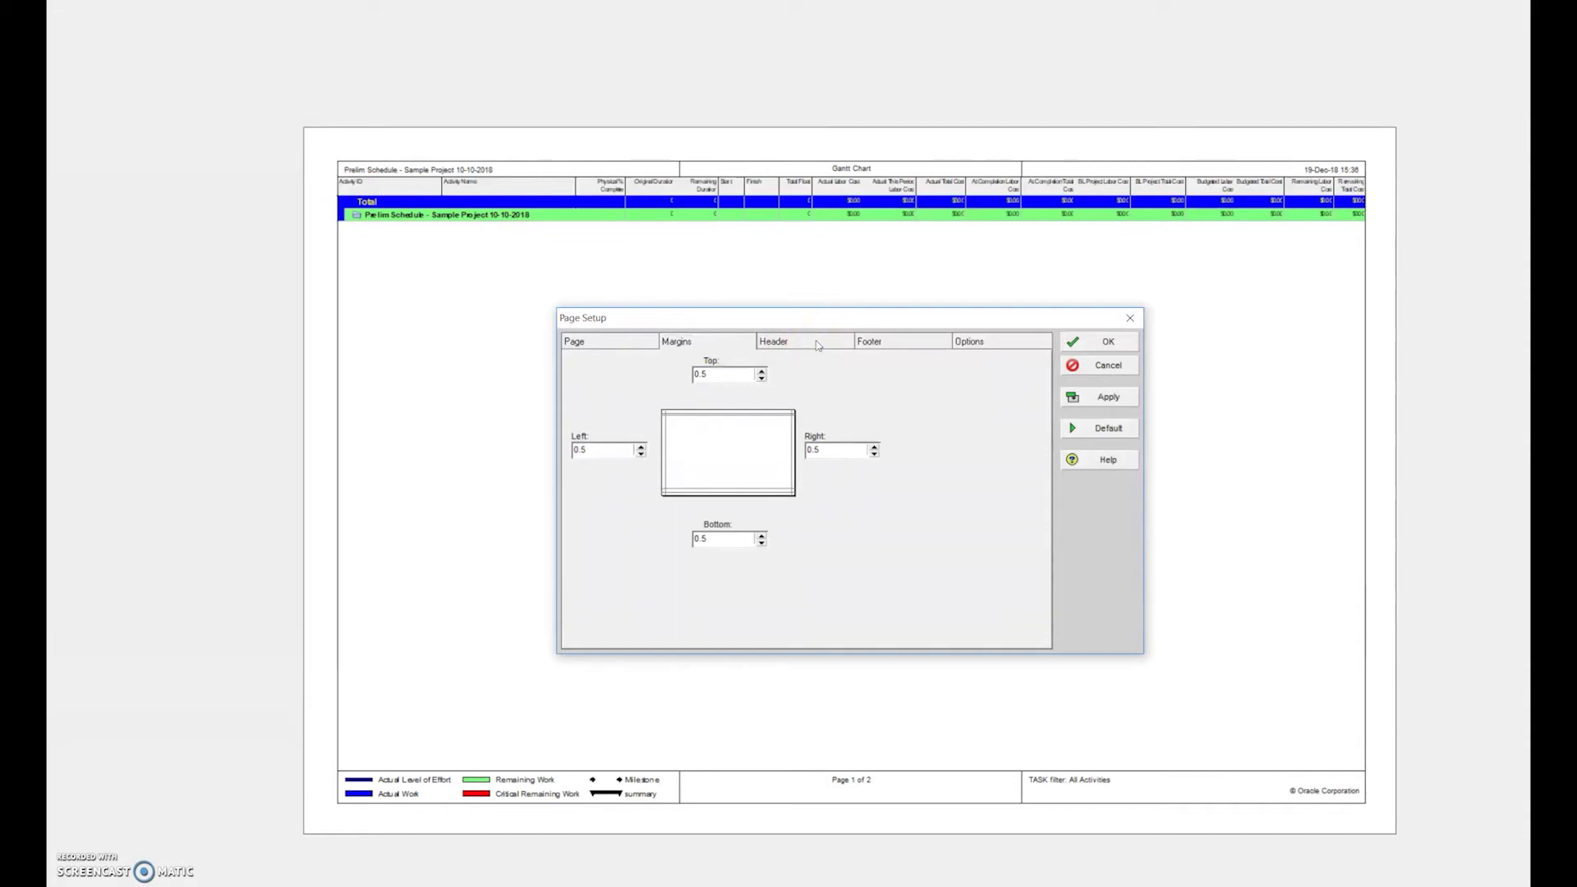
pyautogui.click(818, 346)
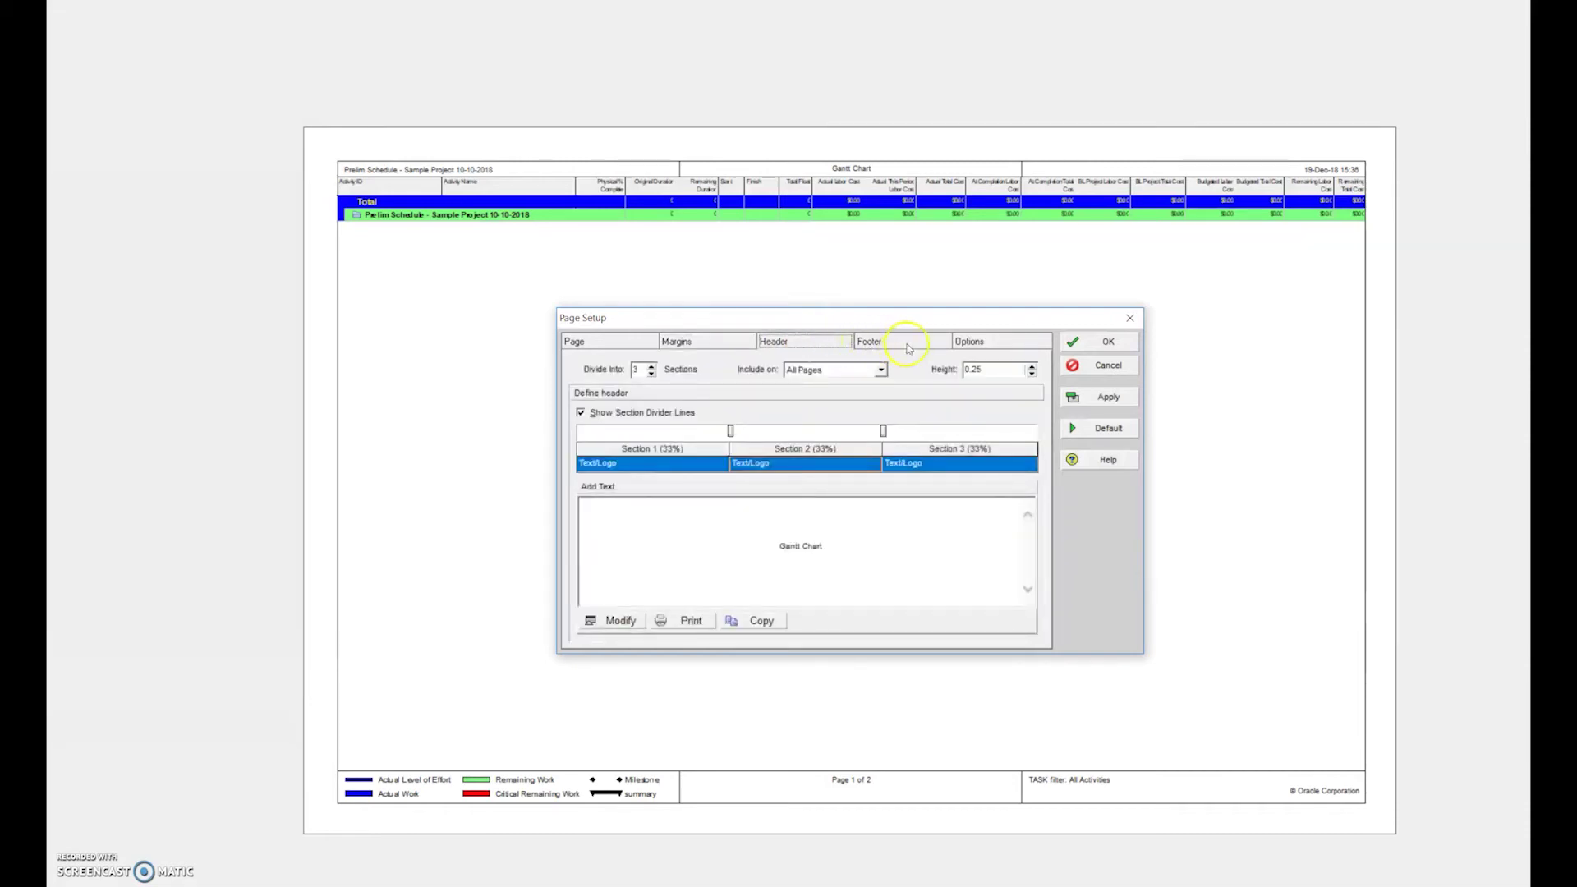
pyautogui.click(736, 604)
pyautogui.click(904, 344)
pyautogui.click(978, 344)
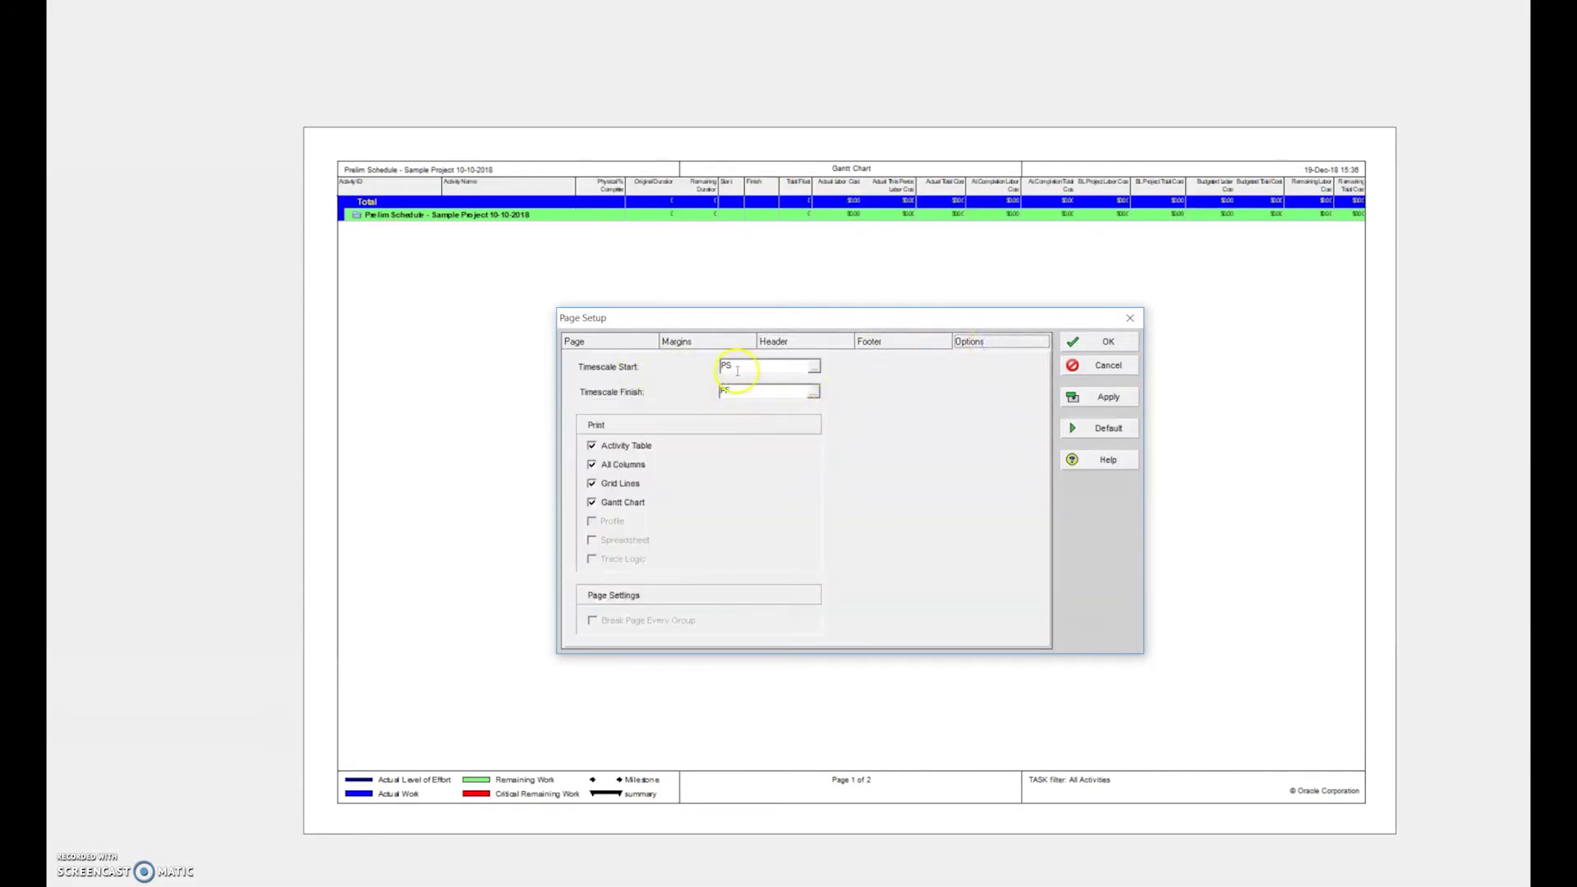
pyautogui.click(752, 394)
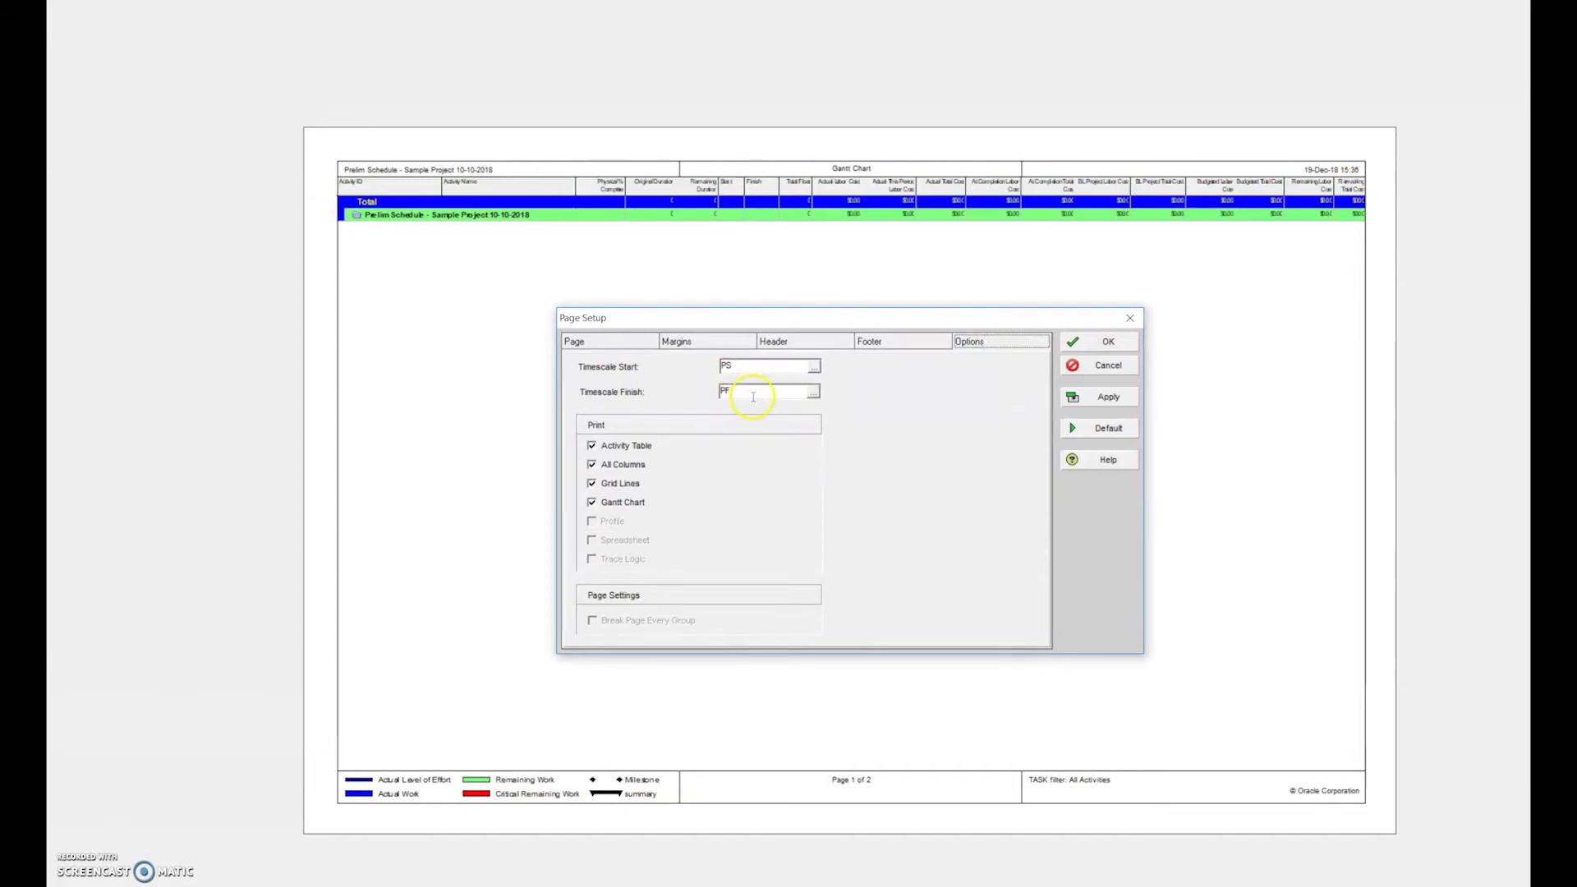
pyautogui.click(814, 365)
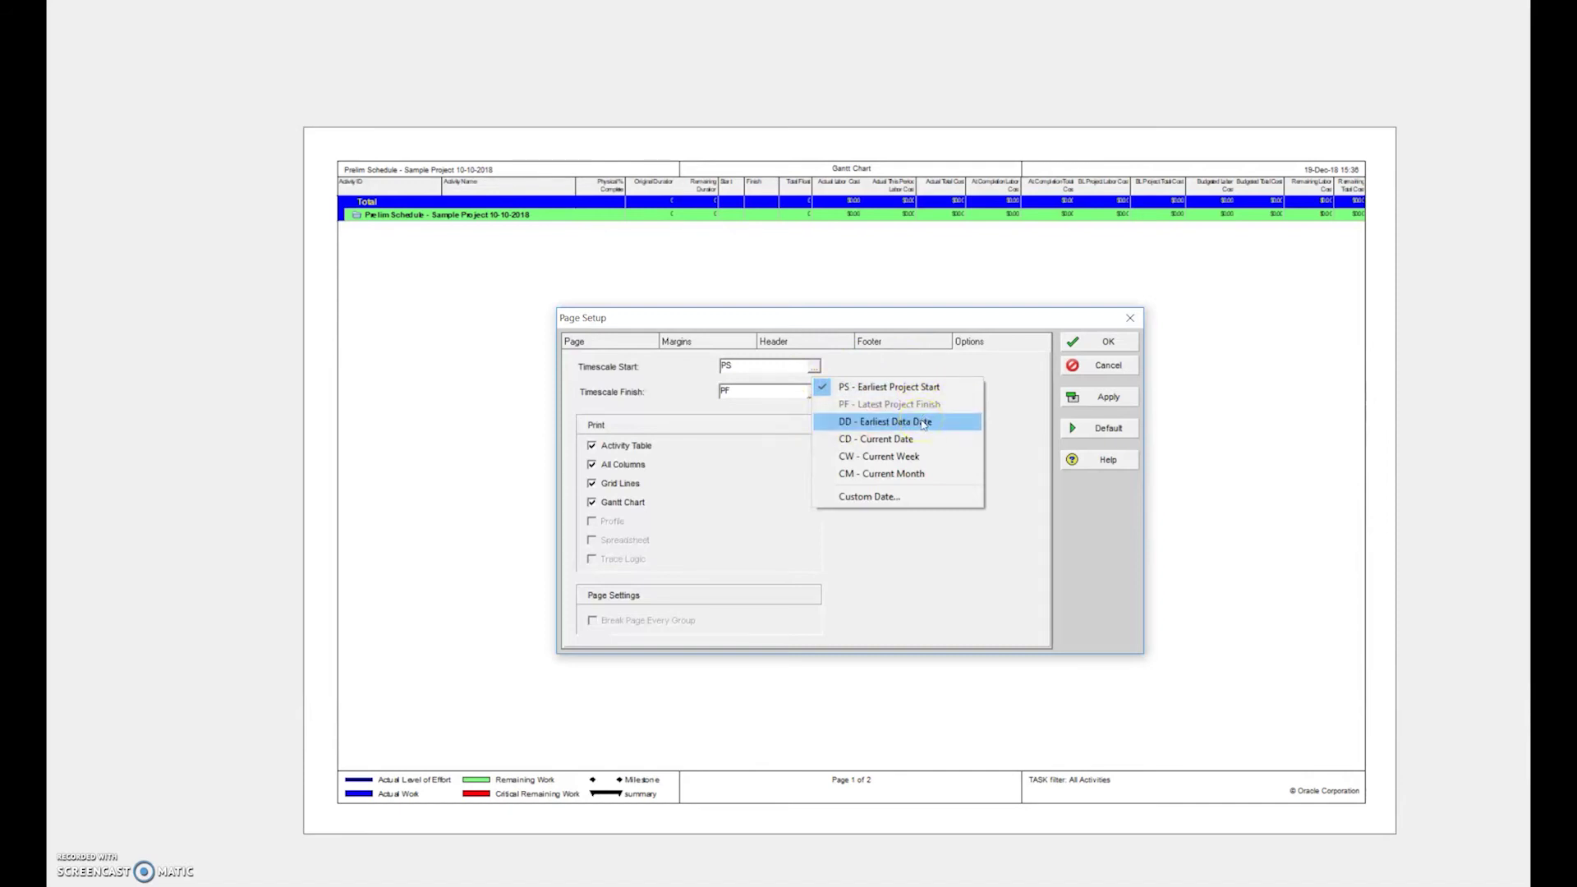
pyautogui.click(863, 358)
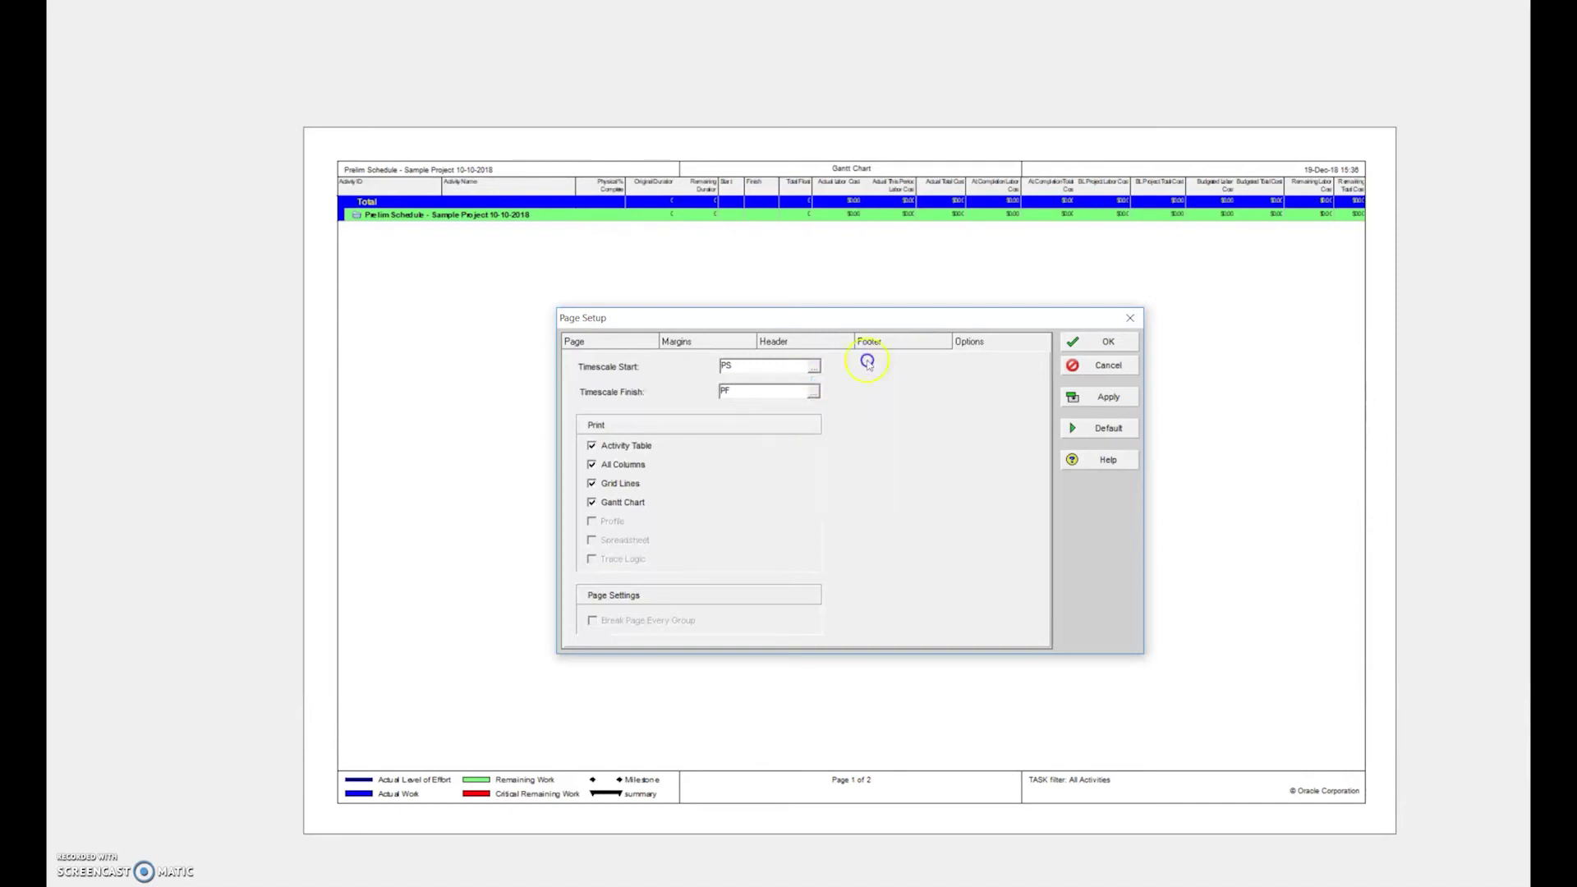
pyautogui.click(595, 338)
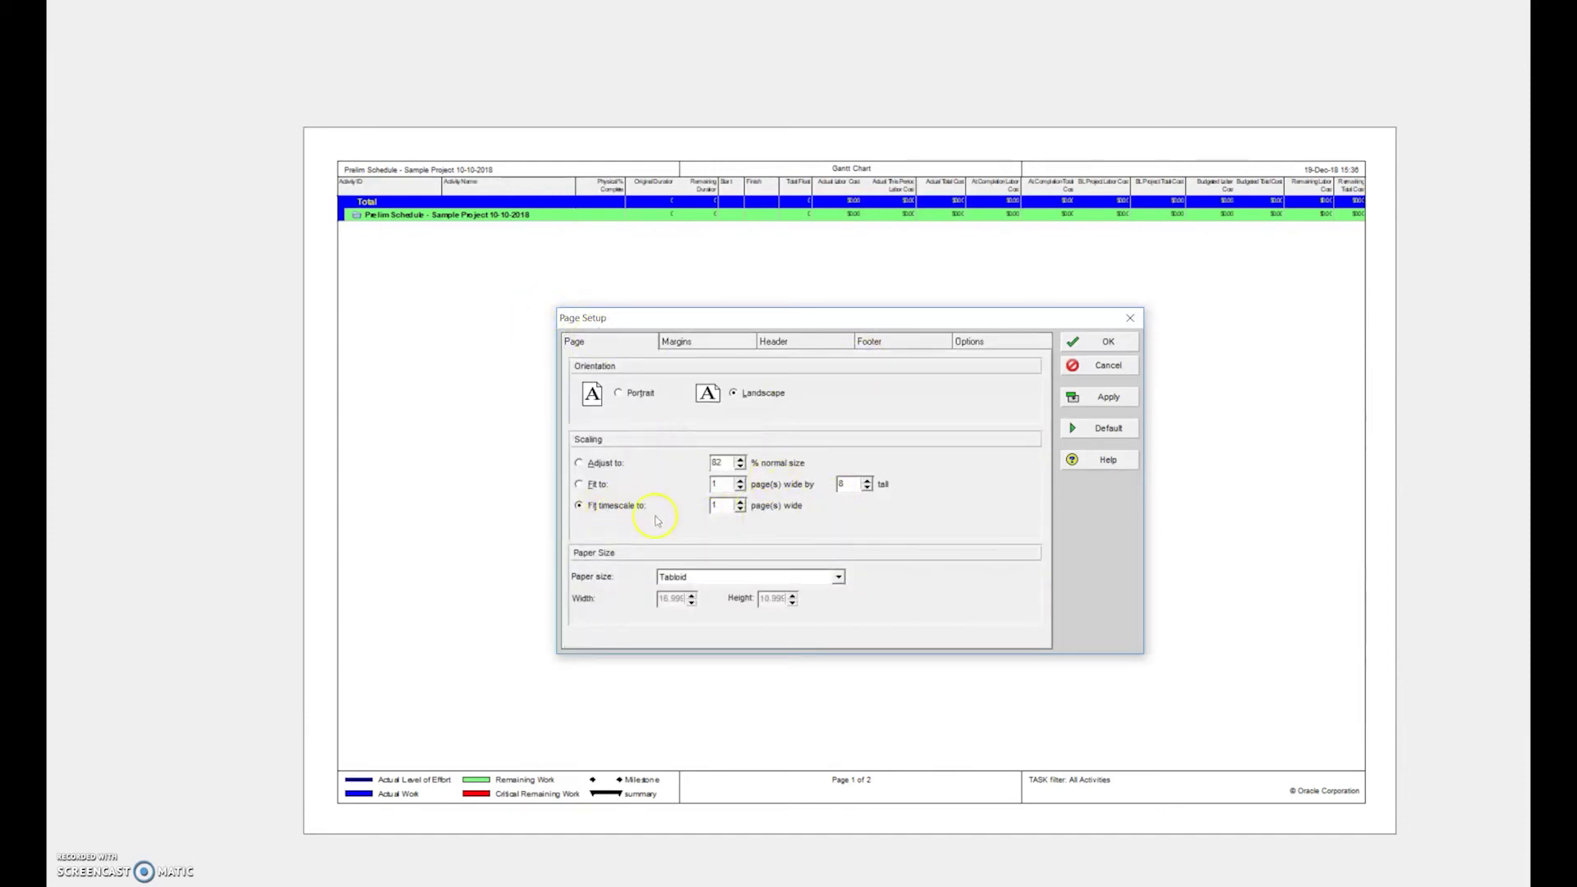
pyautogui.click(1106, 343)
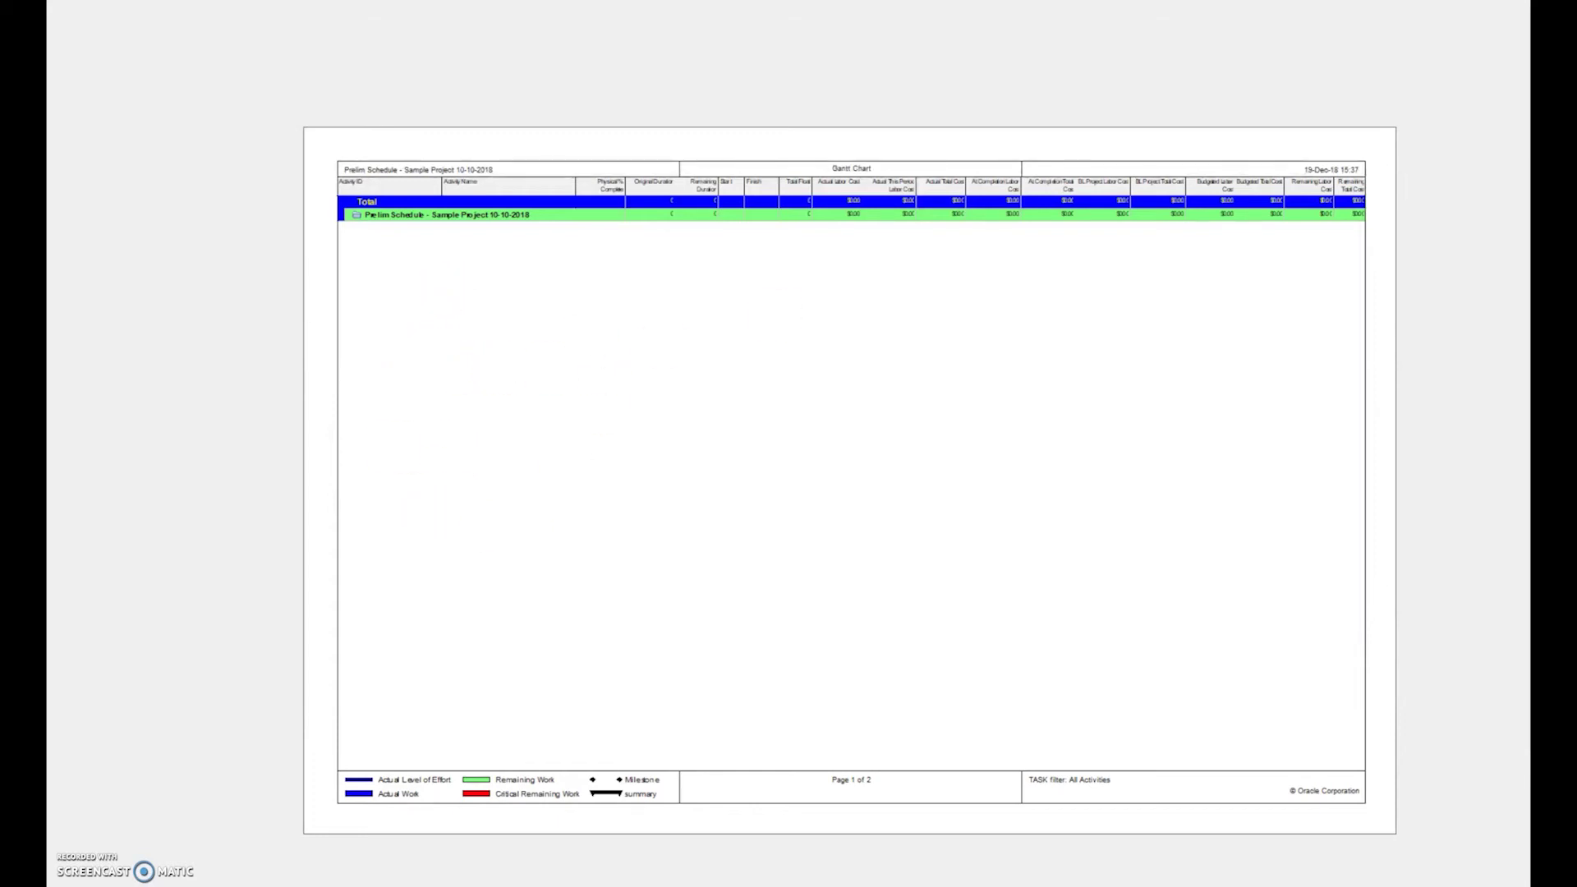
# Close the print preview and floating window, then widen the table to reveal Remaining Duration
pyautogui.press('Escape')
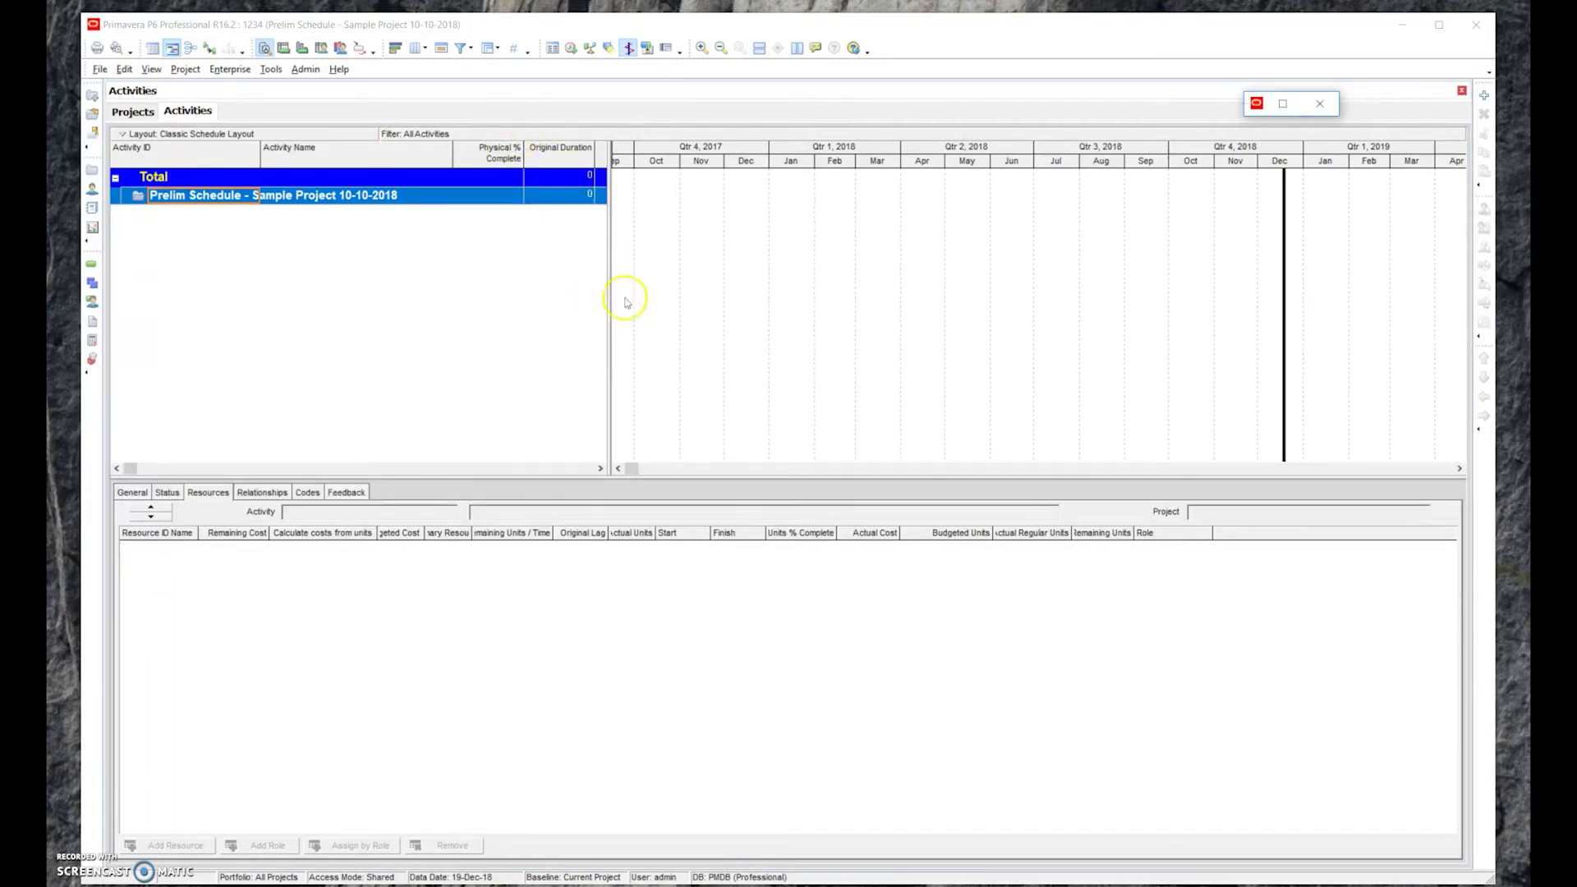
pyautogui.click(1320, 103)
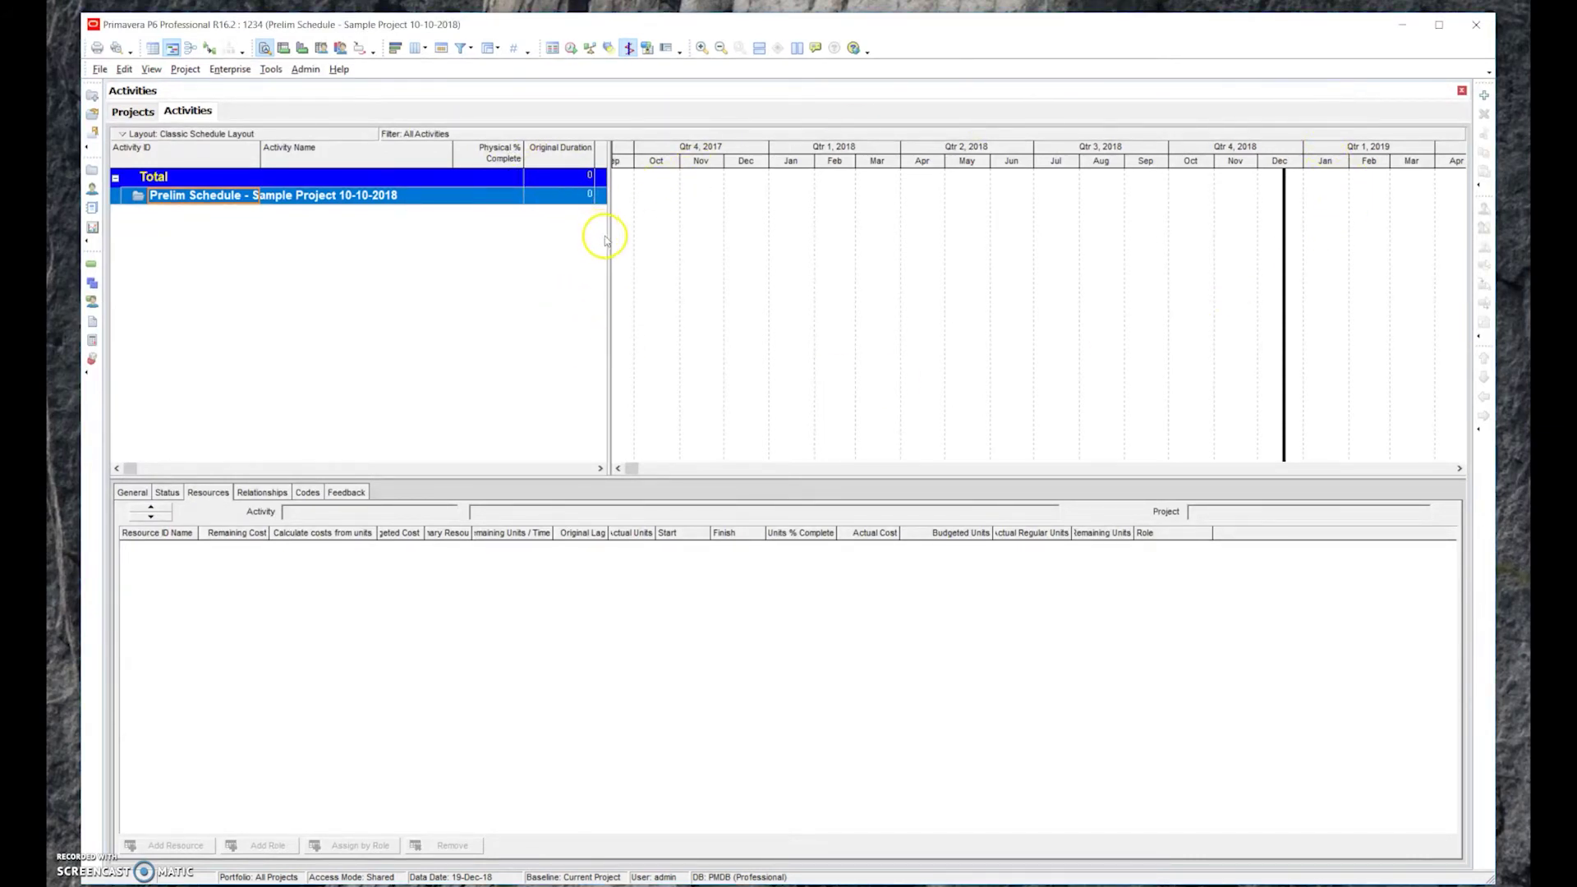
pyautogui.moveTo(609, 240); pyautogui.dragTo(654, 240)
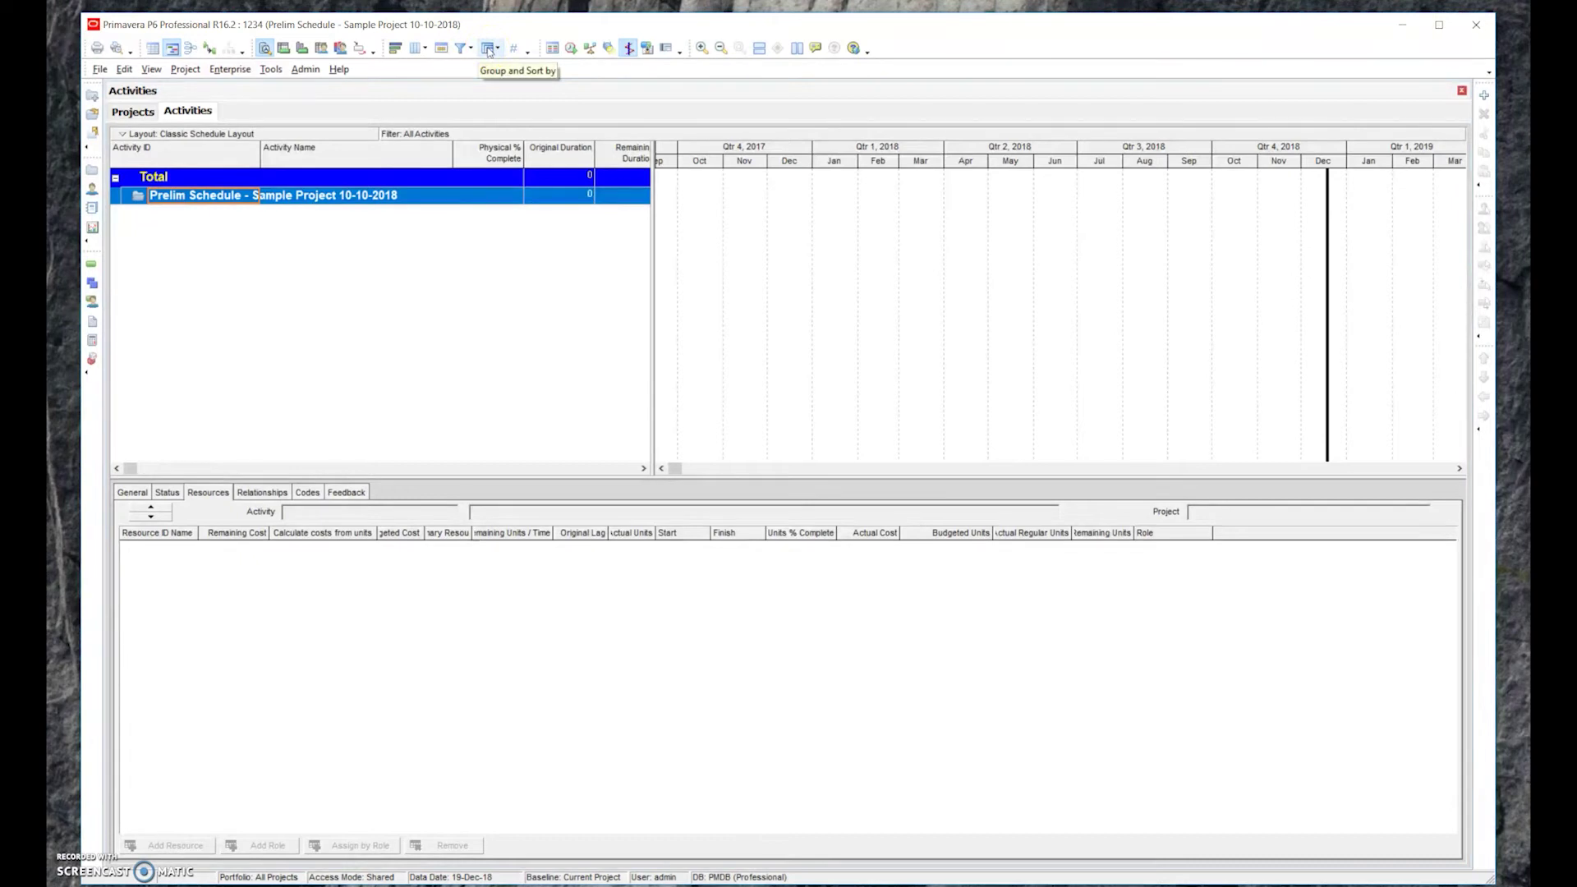
pyautogui.click(452, 52)
pyautogui.click(470, 51)
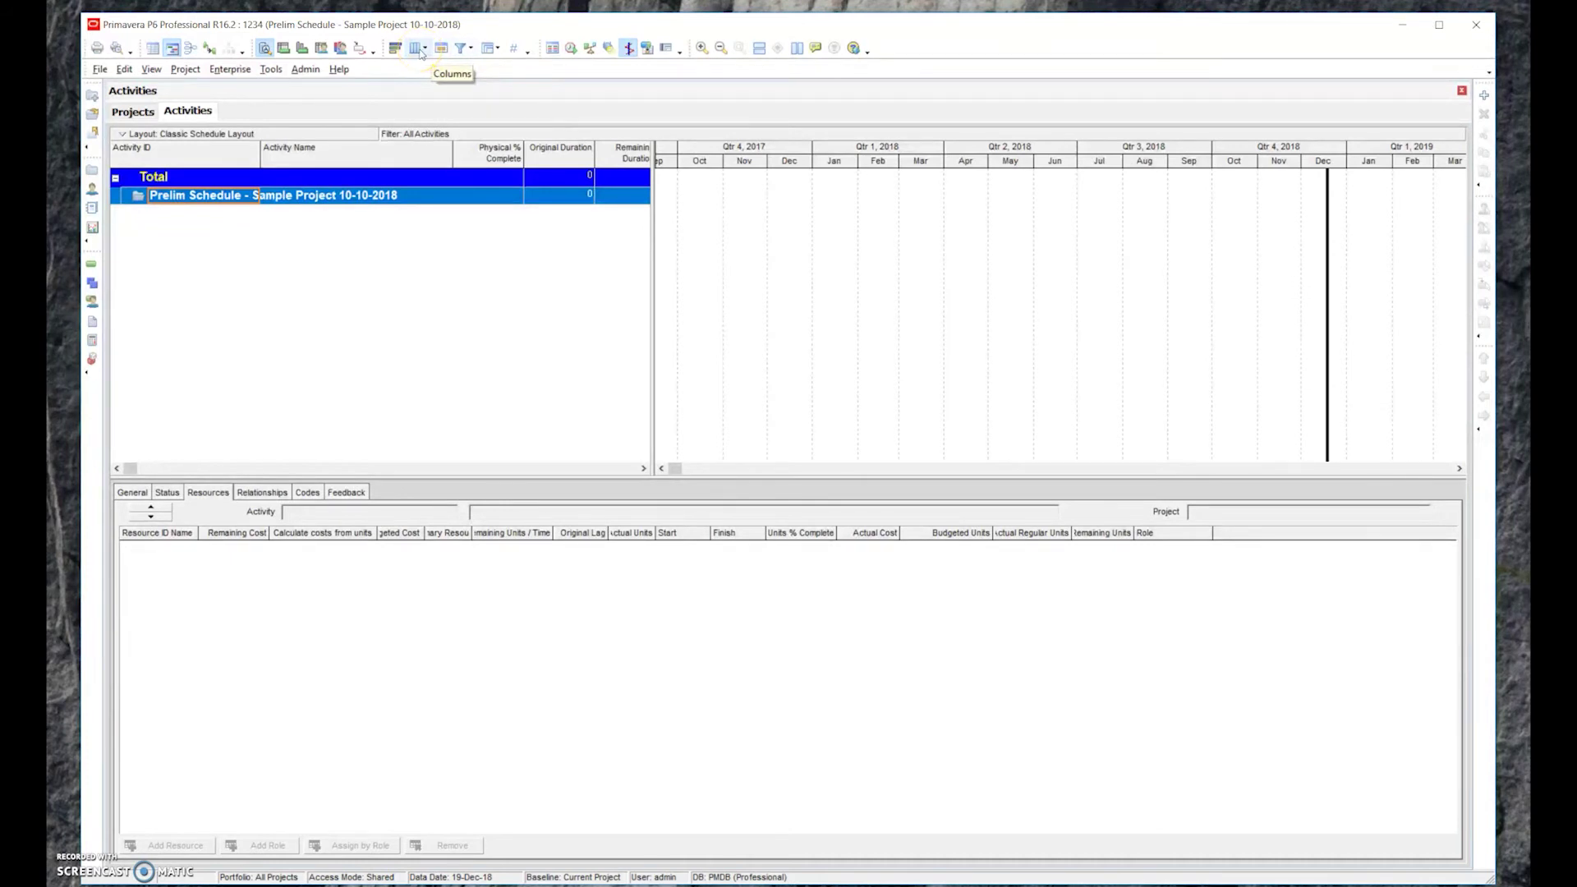
# In the Columns dialog, move Original Duration above Physical % Complete
pyautogui.click(419, 51)
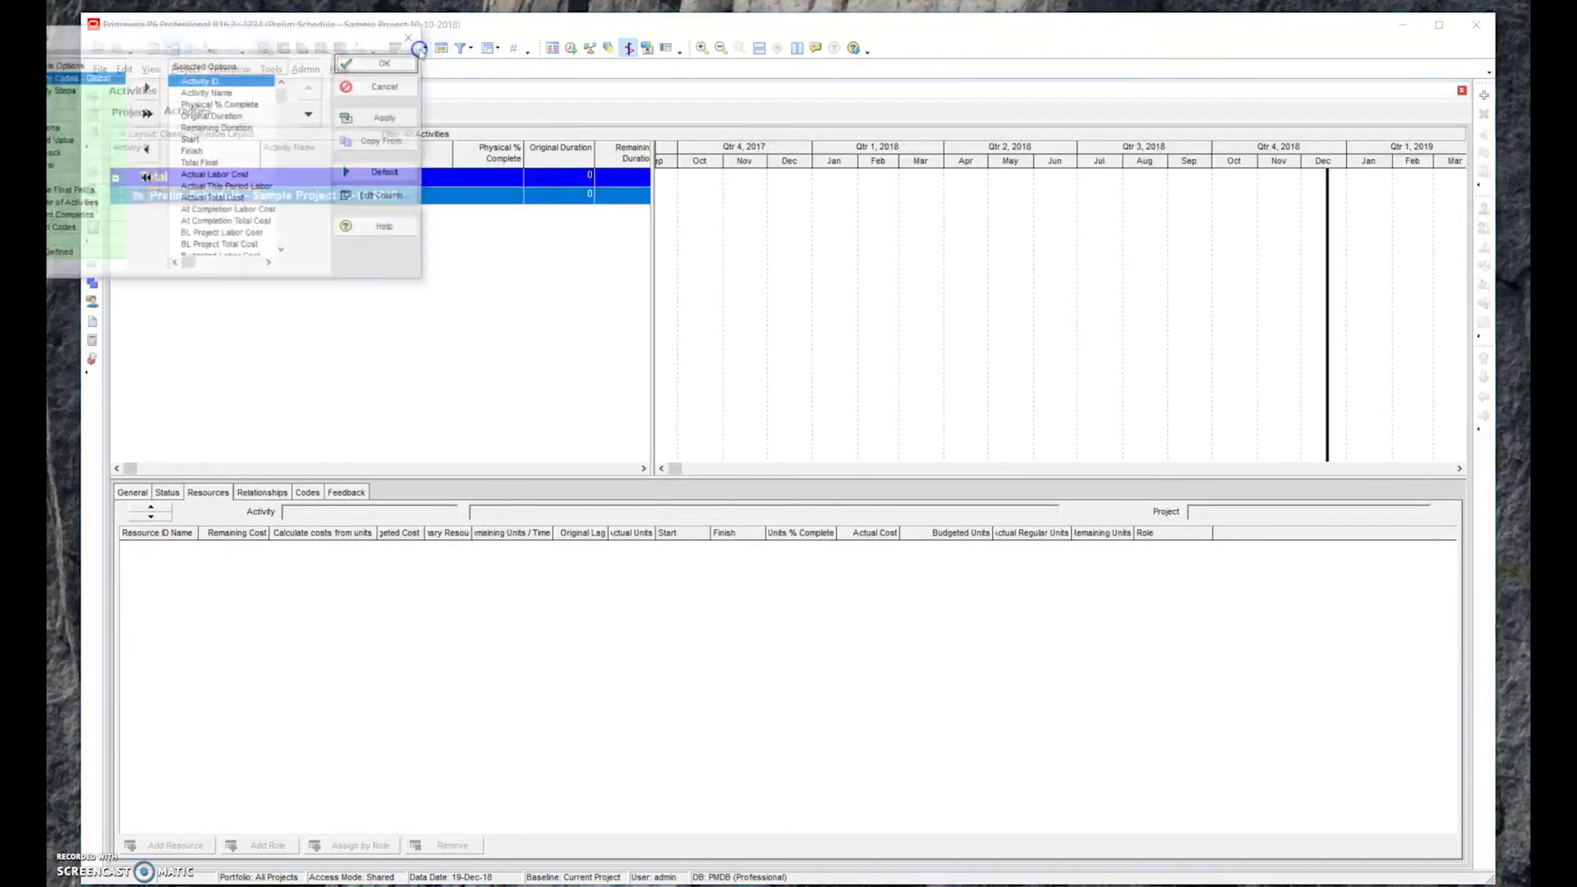
pyautogui.moveTo(320, 46); pyautogui.dragTo(766, 120)
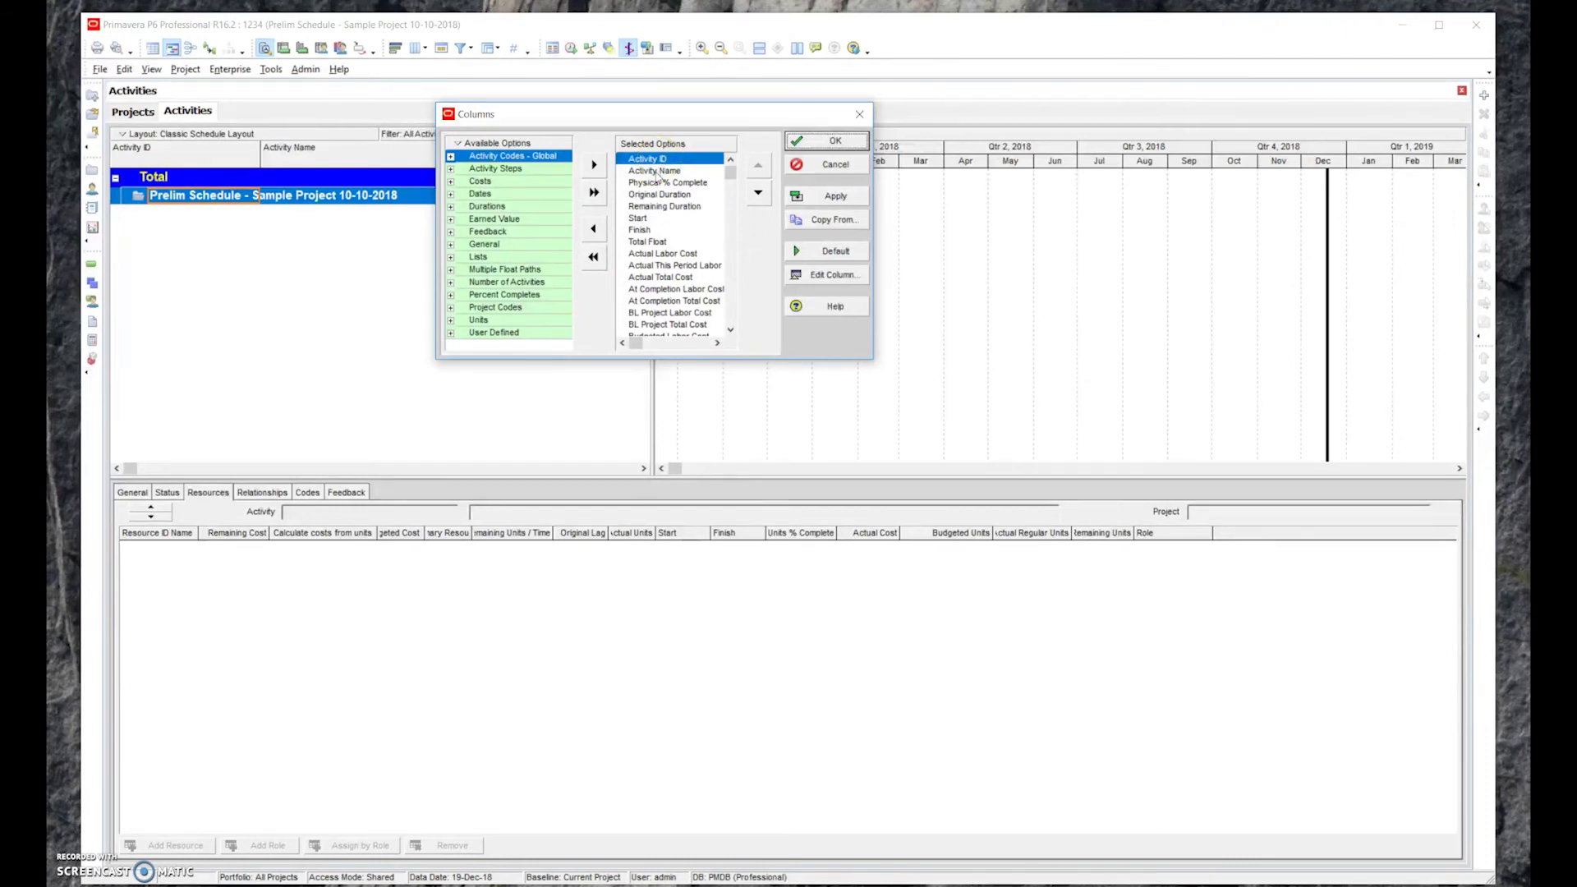
pyautogui.click(661, 172)
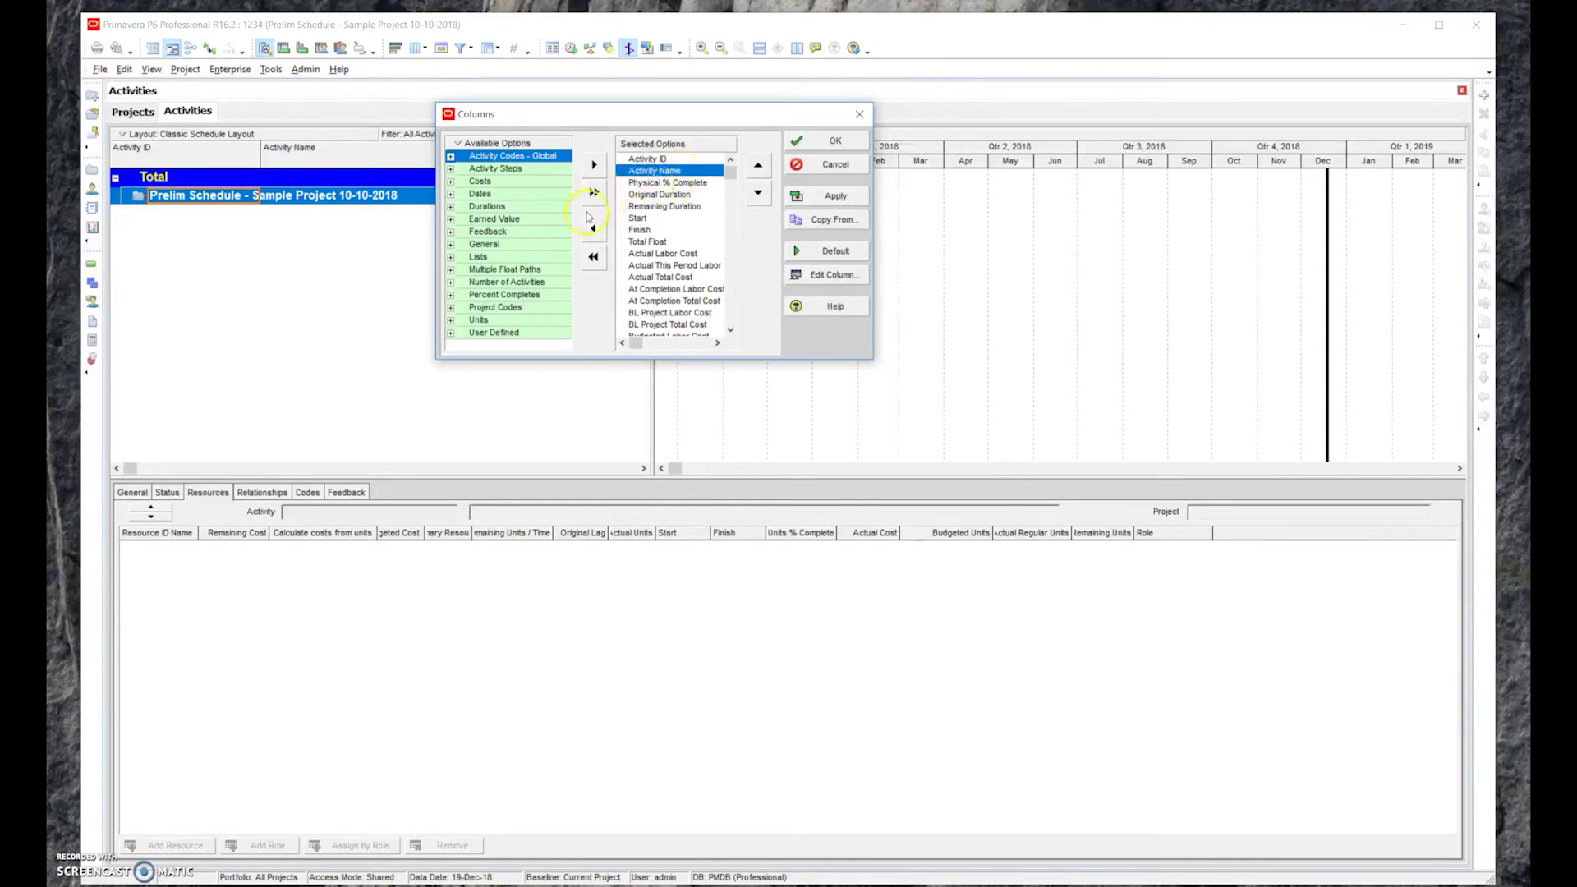
pyautogui.click(657, 195)
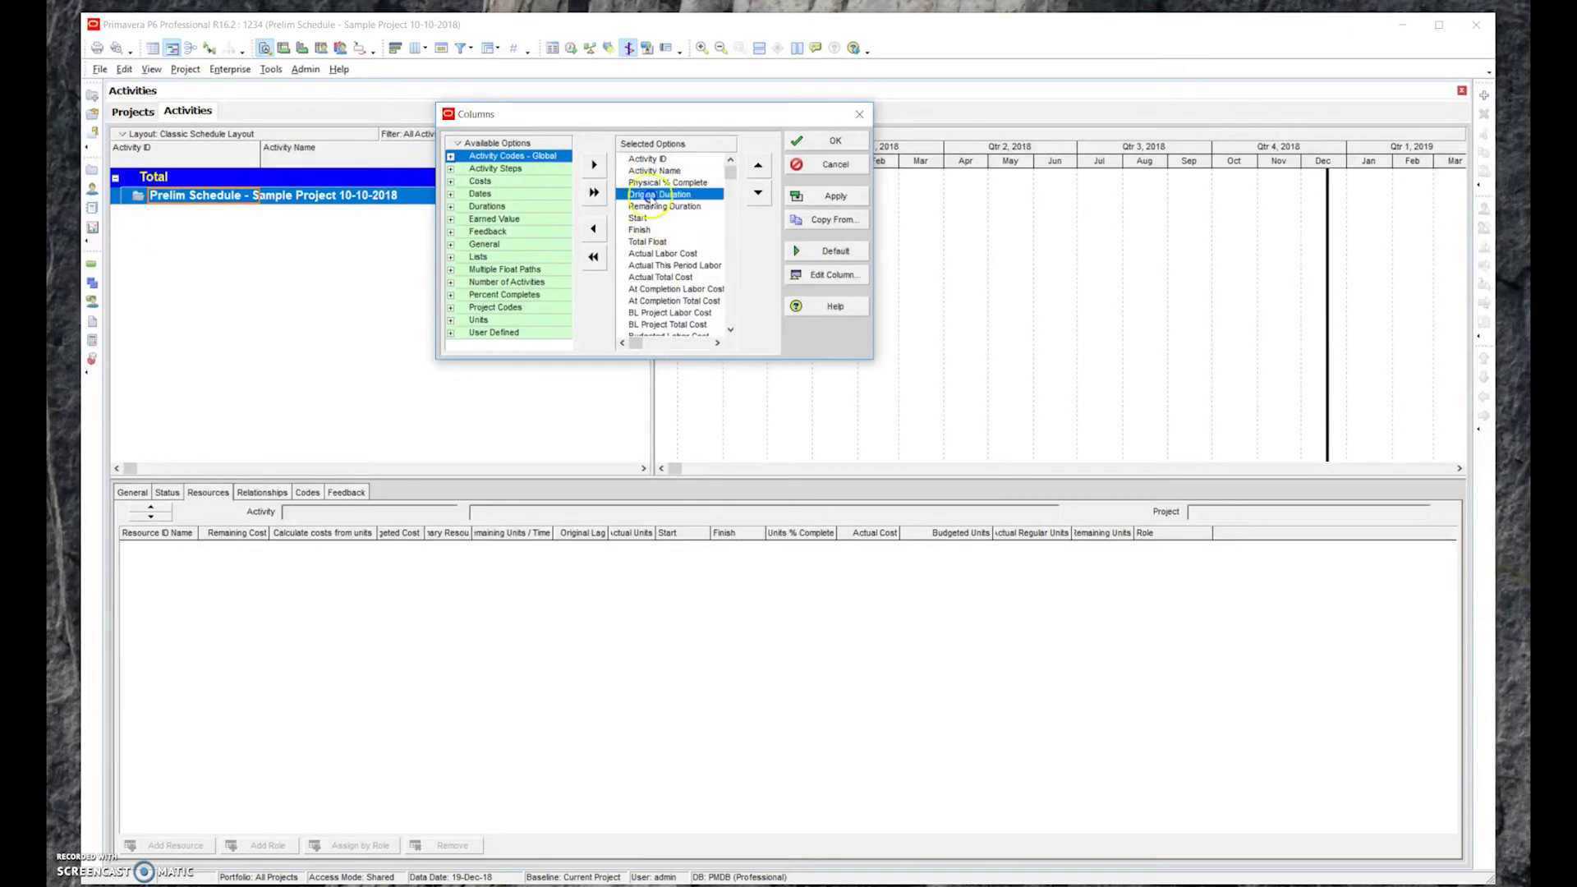
pyautogui.click(757, 167)
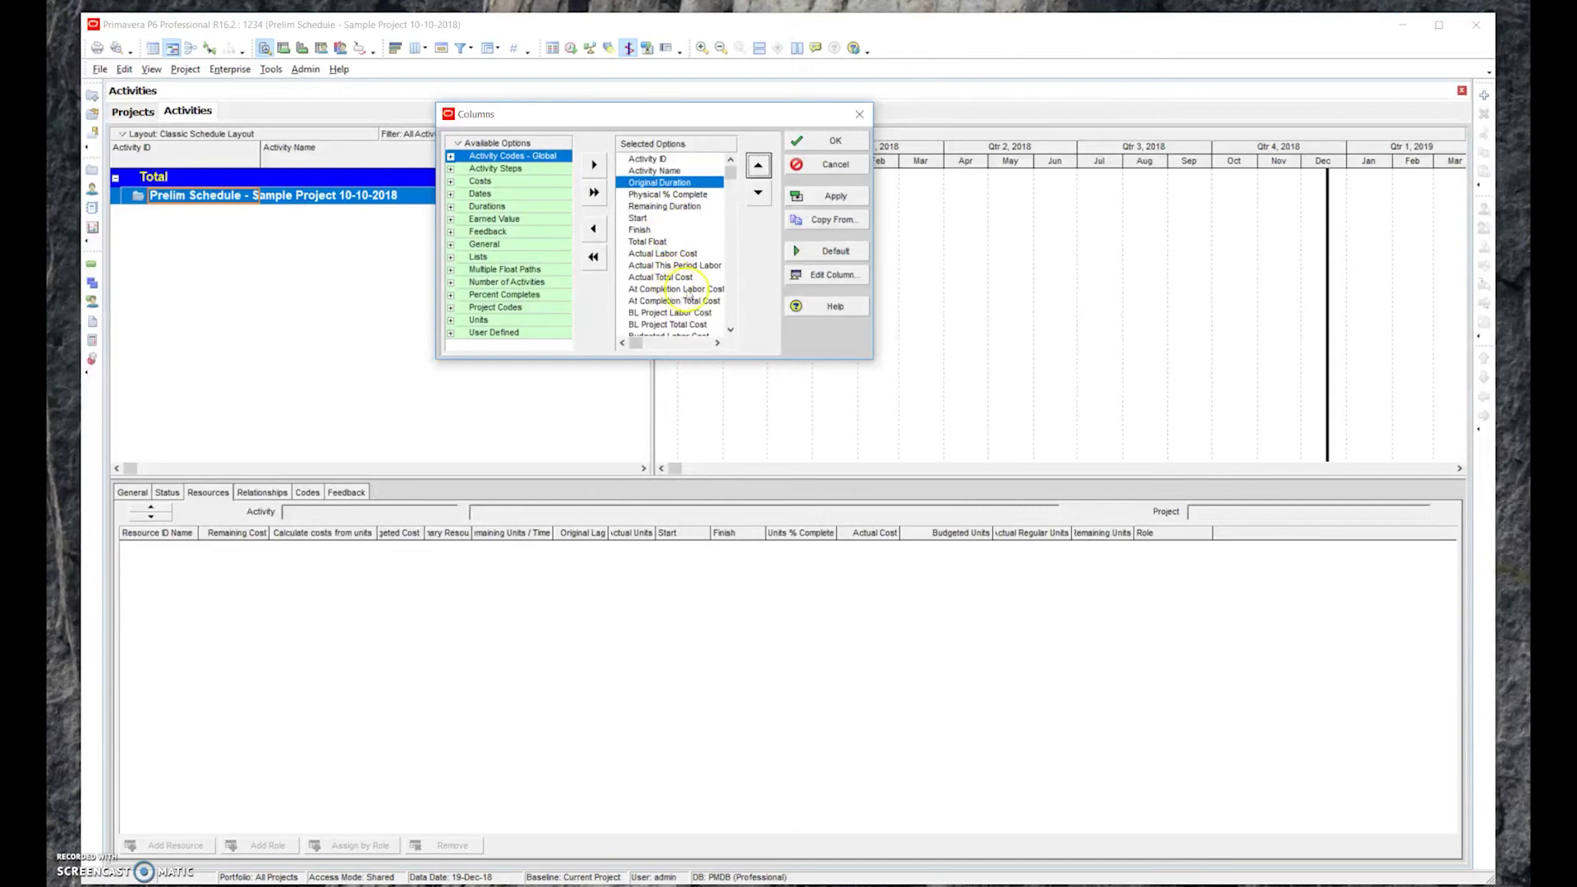
pyautogui.moveTo(736, 176)
pyautogui.mouseDown()
pyautogui.moveTo(740, 327)
pyautogui.moveTo(728, 164)
pyautogui.mouseUp()
# Remove the Start and Finish columns from the displayed columns
pyautogui.click(637, 219)
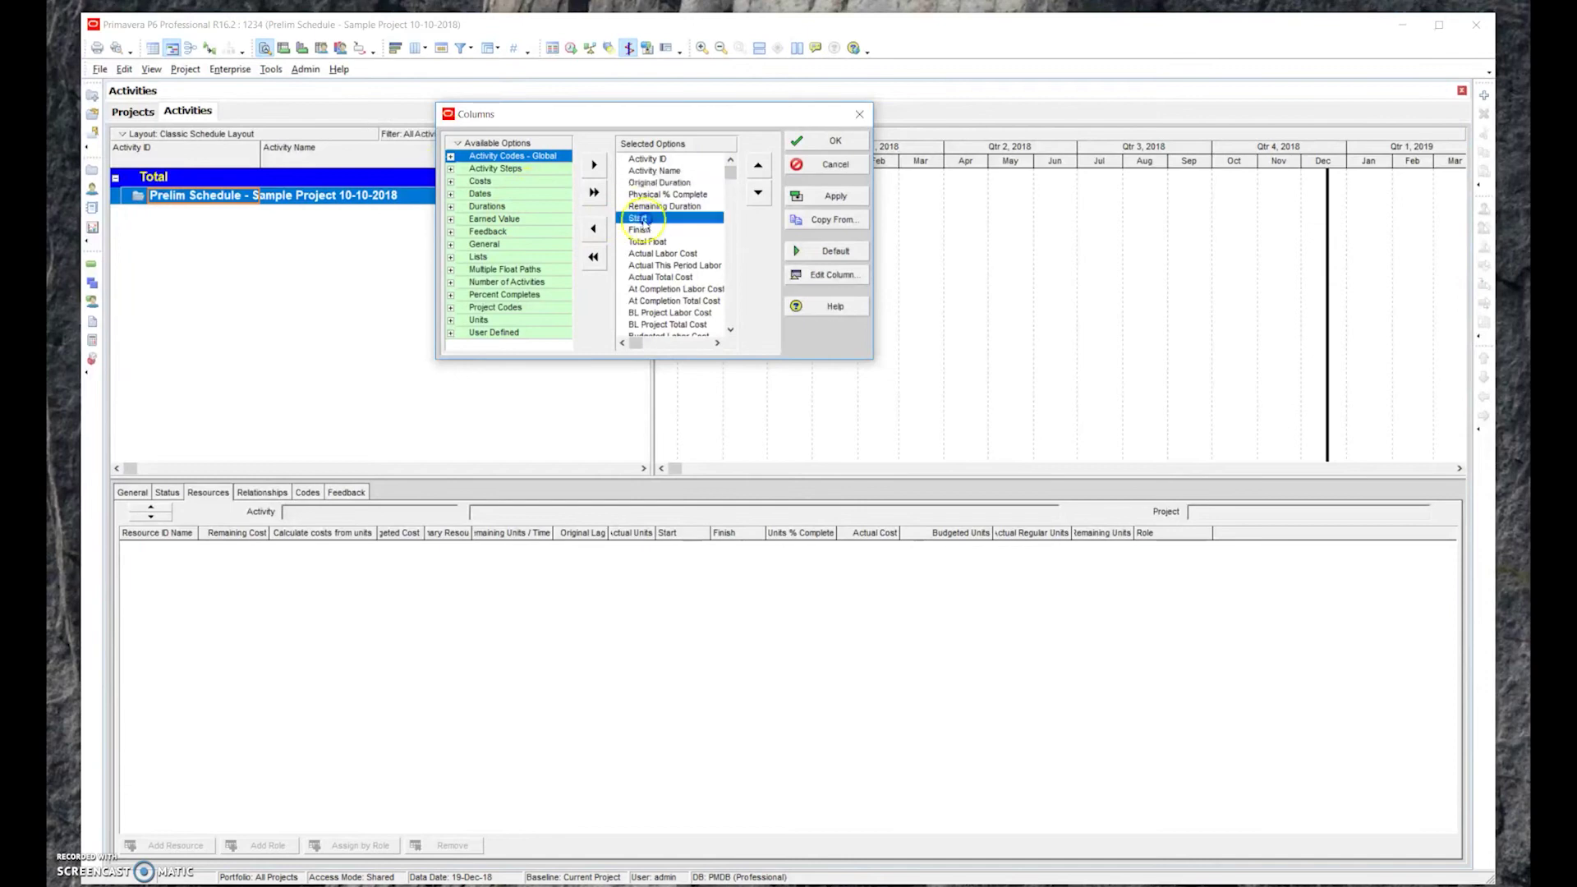
pyautogui.click(594, 229)
pyautogui.click(594, 228)
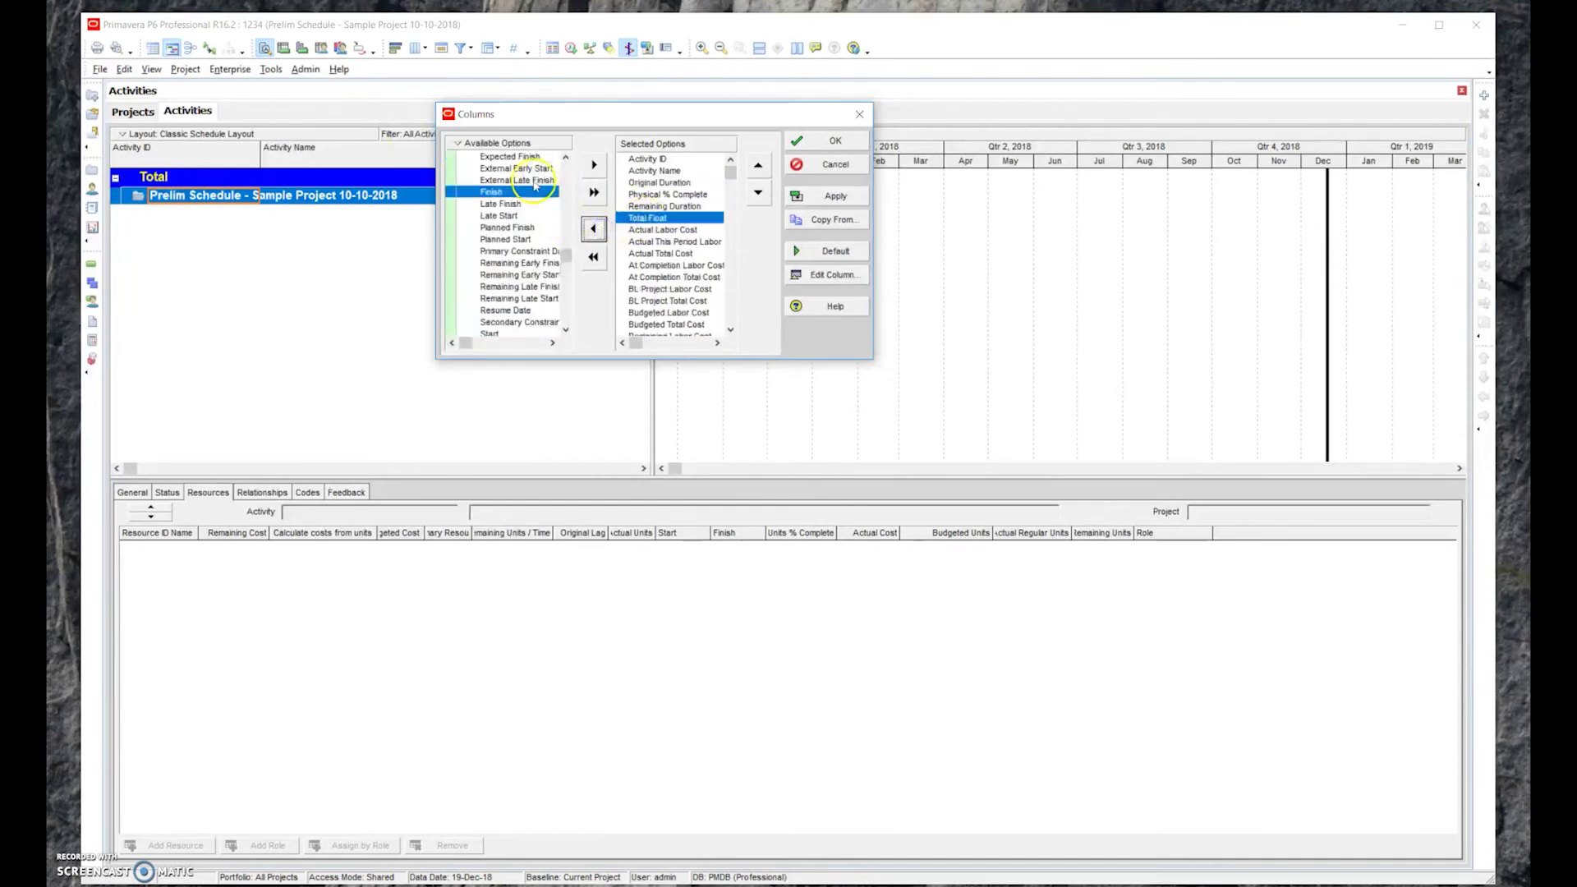
pyautogui.click(566, 157)
# Add Early Start above Physical % Complete, followed by Early Finish
pyautogui.scroll(5, 566, 157)
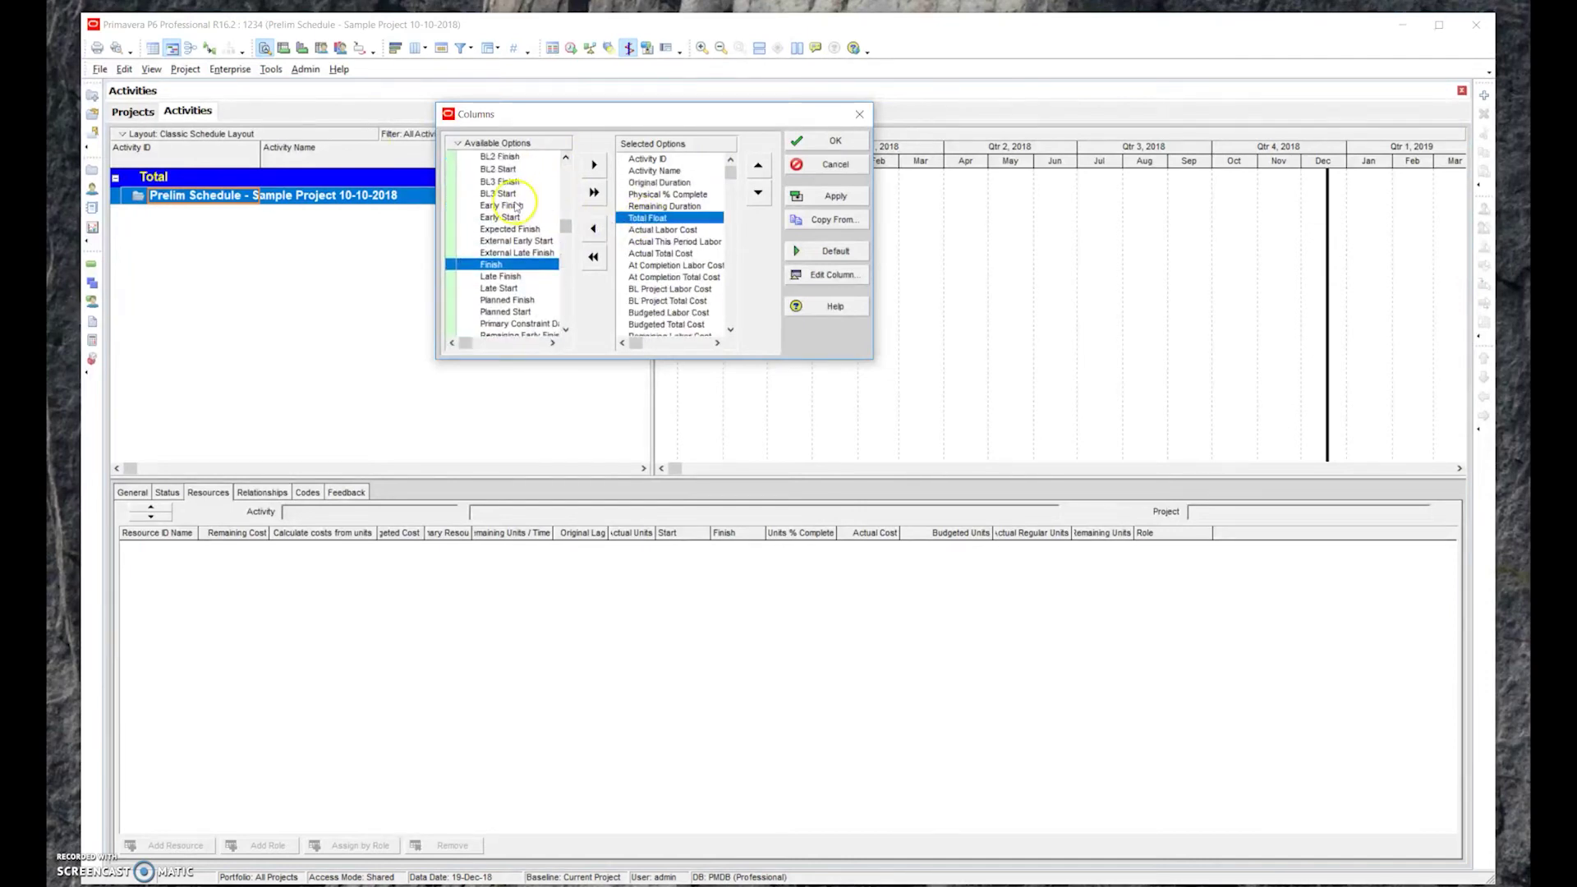
pyautogui.click(501, 194)
pyautogui.click(520, 204)
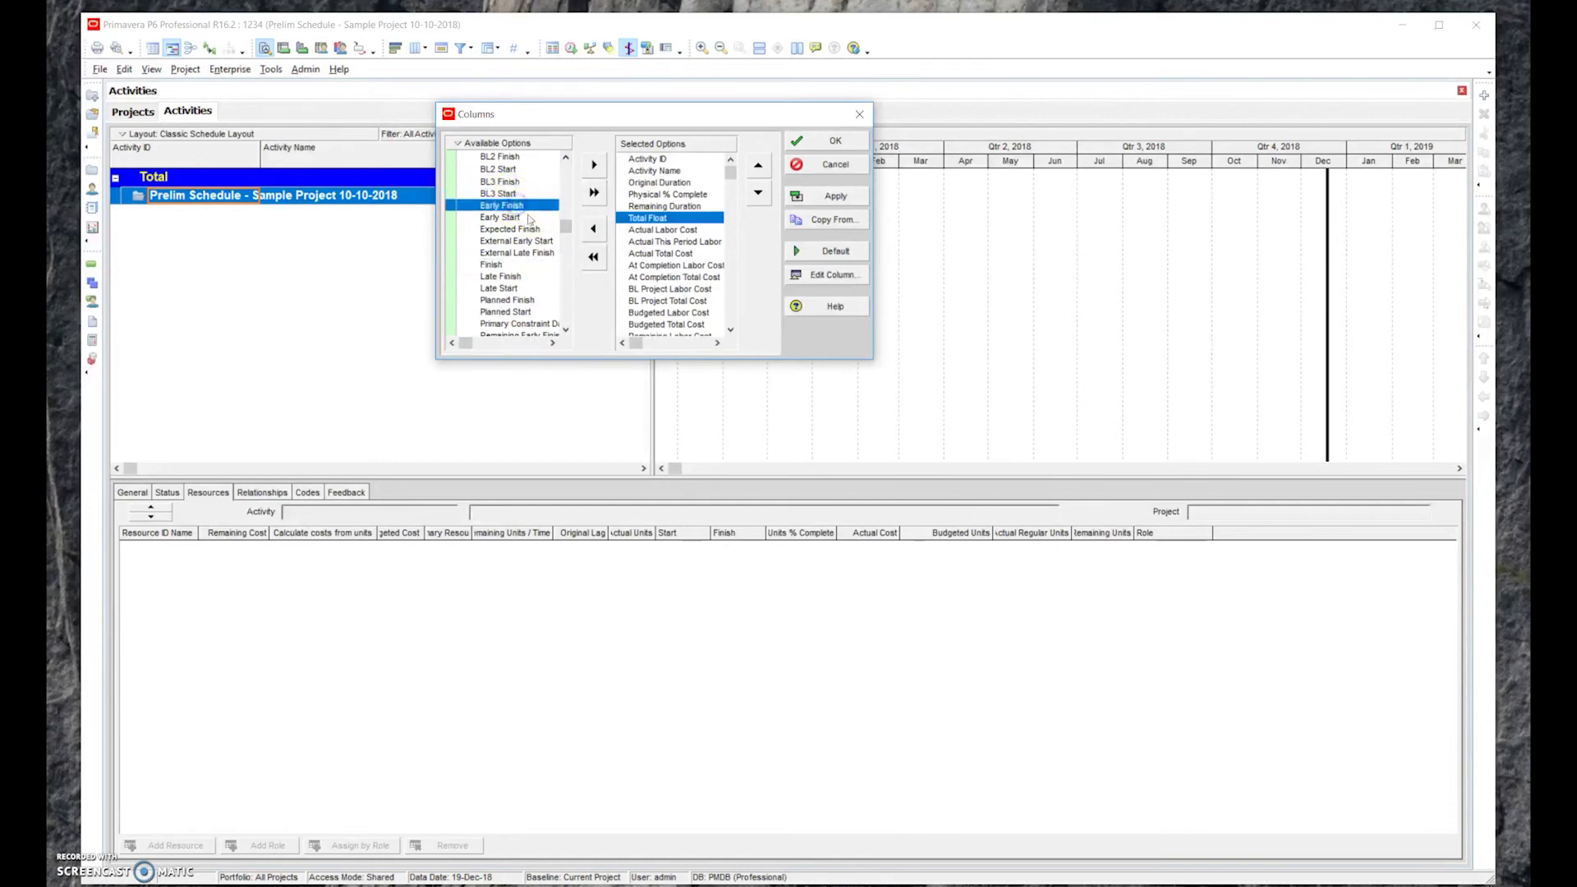
pyautogui.click(505, 217)
pyautogui.click(591, 165)
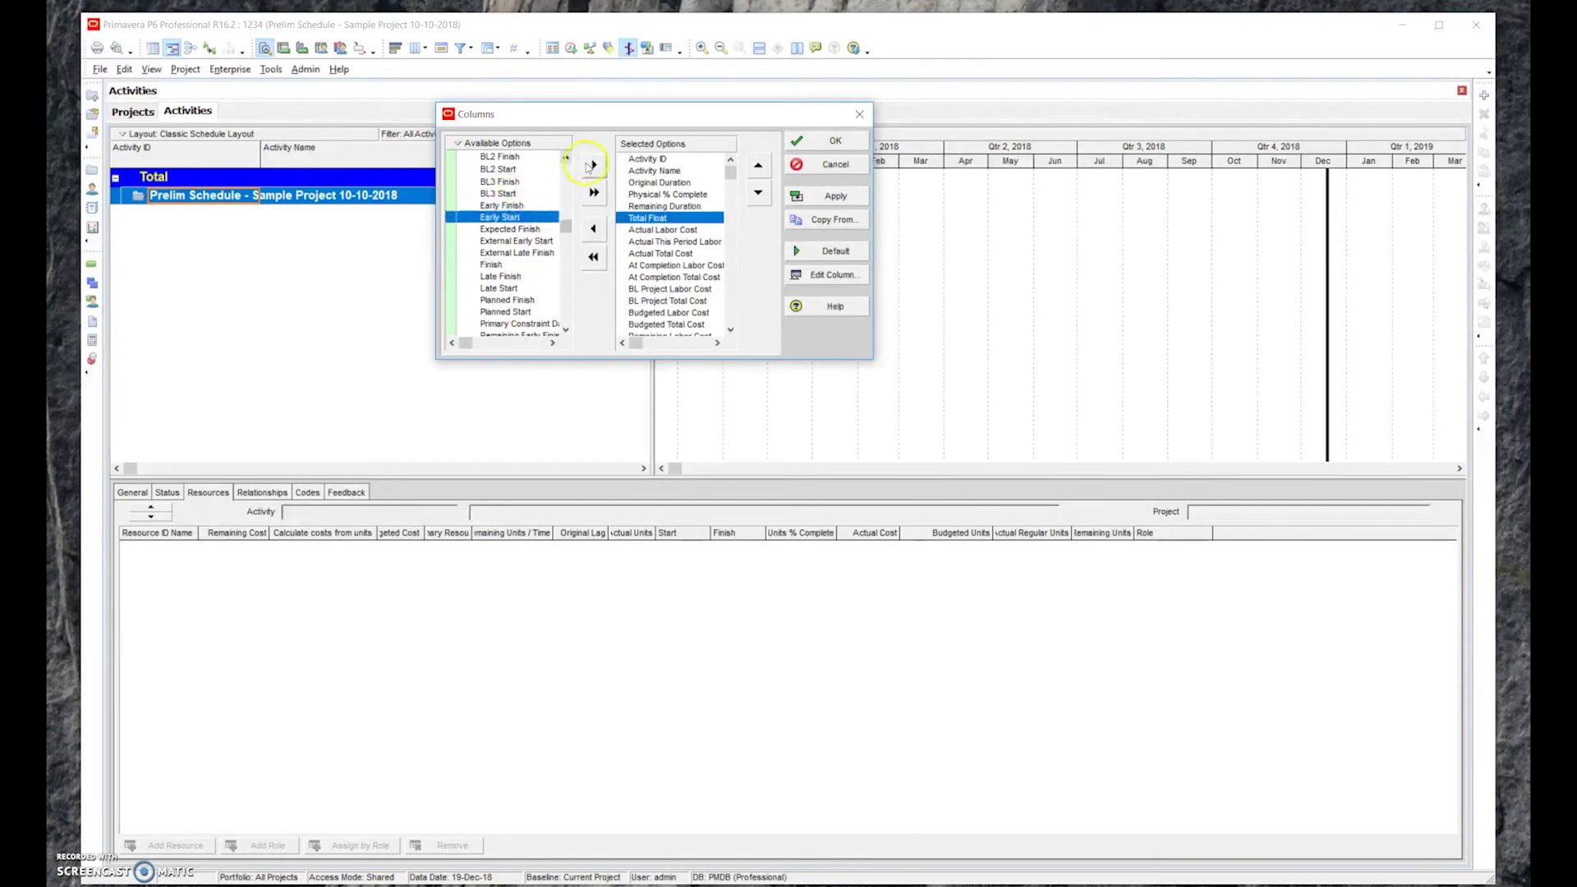
pyautogui.click(758, 165)
pyautogui.click(758, 166)
pyautogui.click(758, 165)
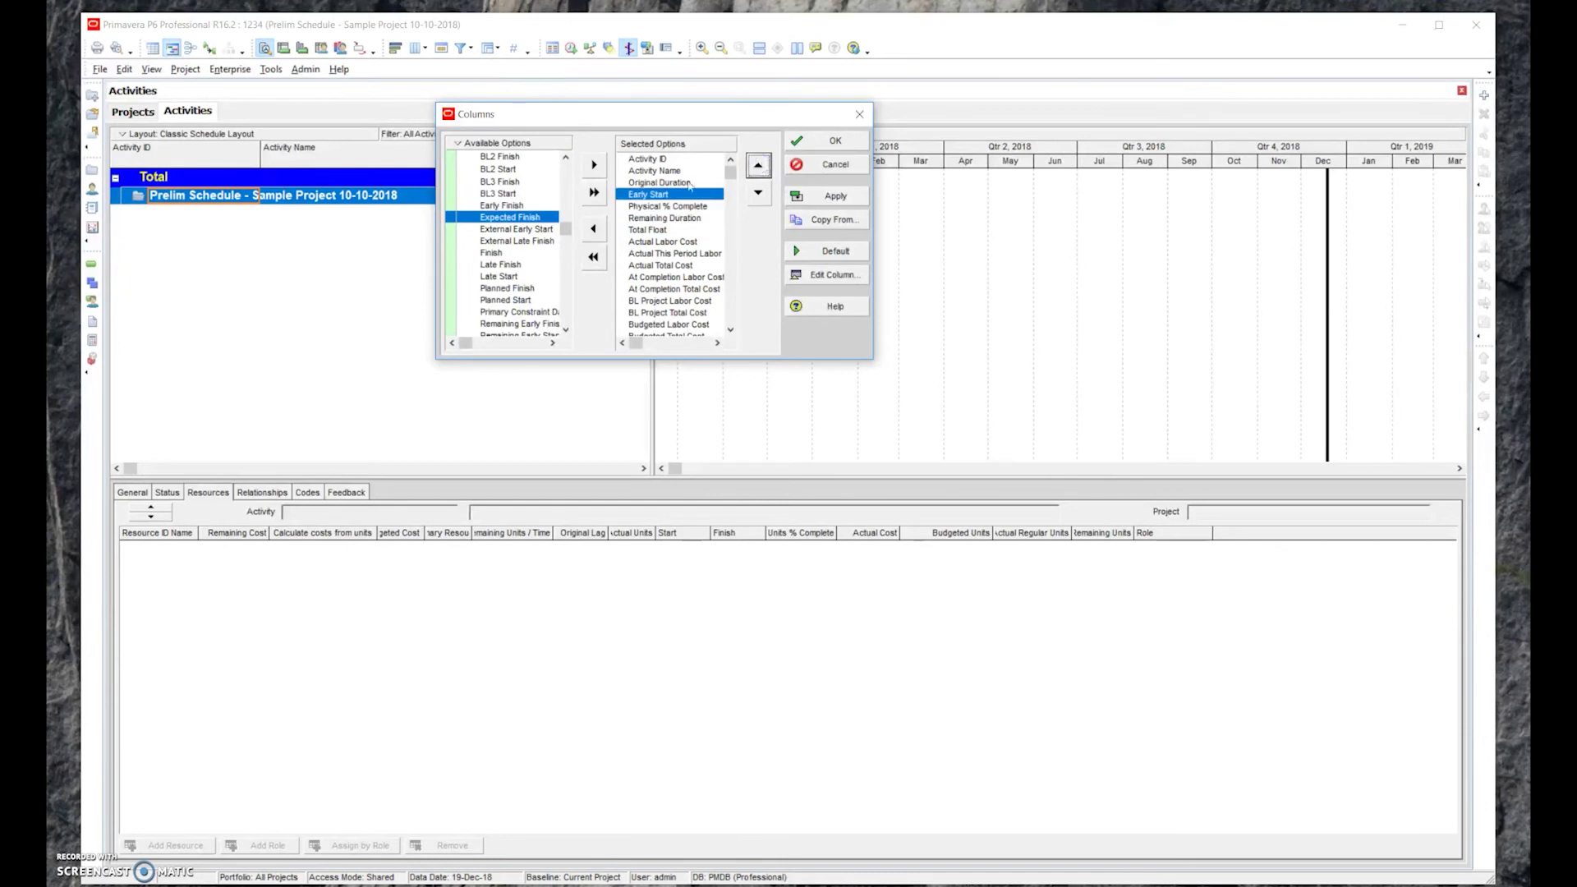
pyautogui.click(509, 206)
pyautogui.click(594, 165)
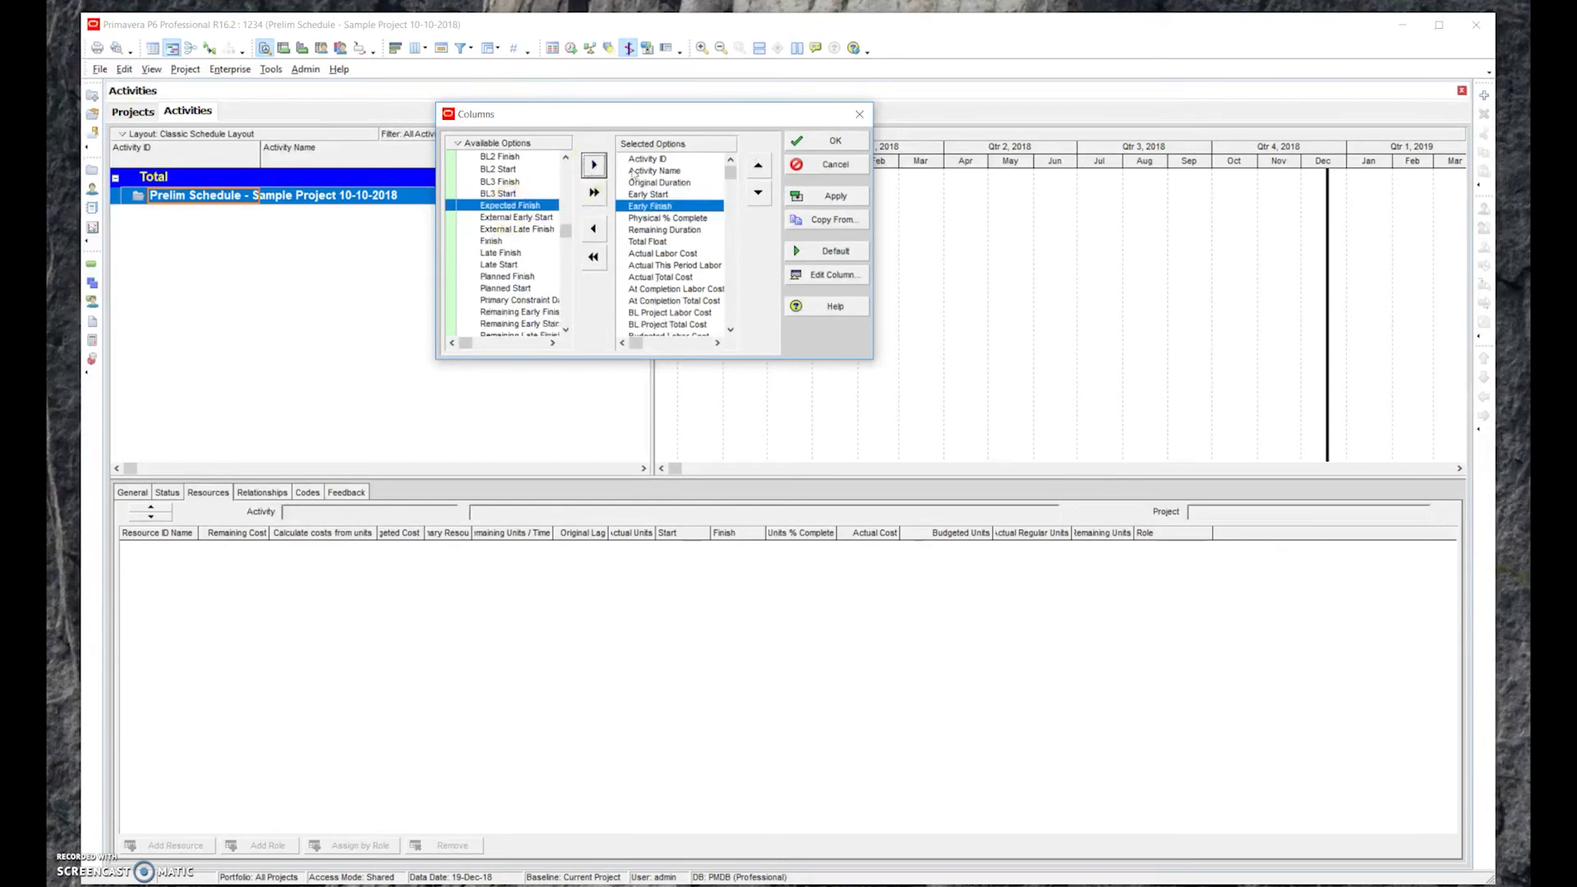
pyautogui.click(697, 207)
# Add Late Start after Early Finish, then select Late Finish in the available fields
pyautogui.click(499, 265)
pyautogui.click(594, 165)
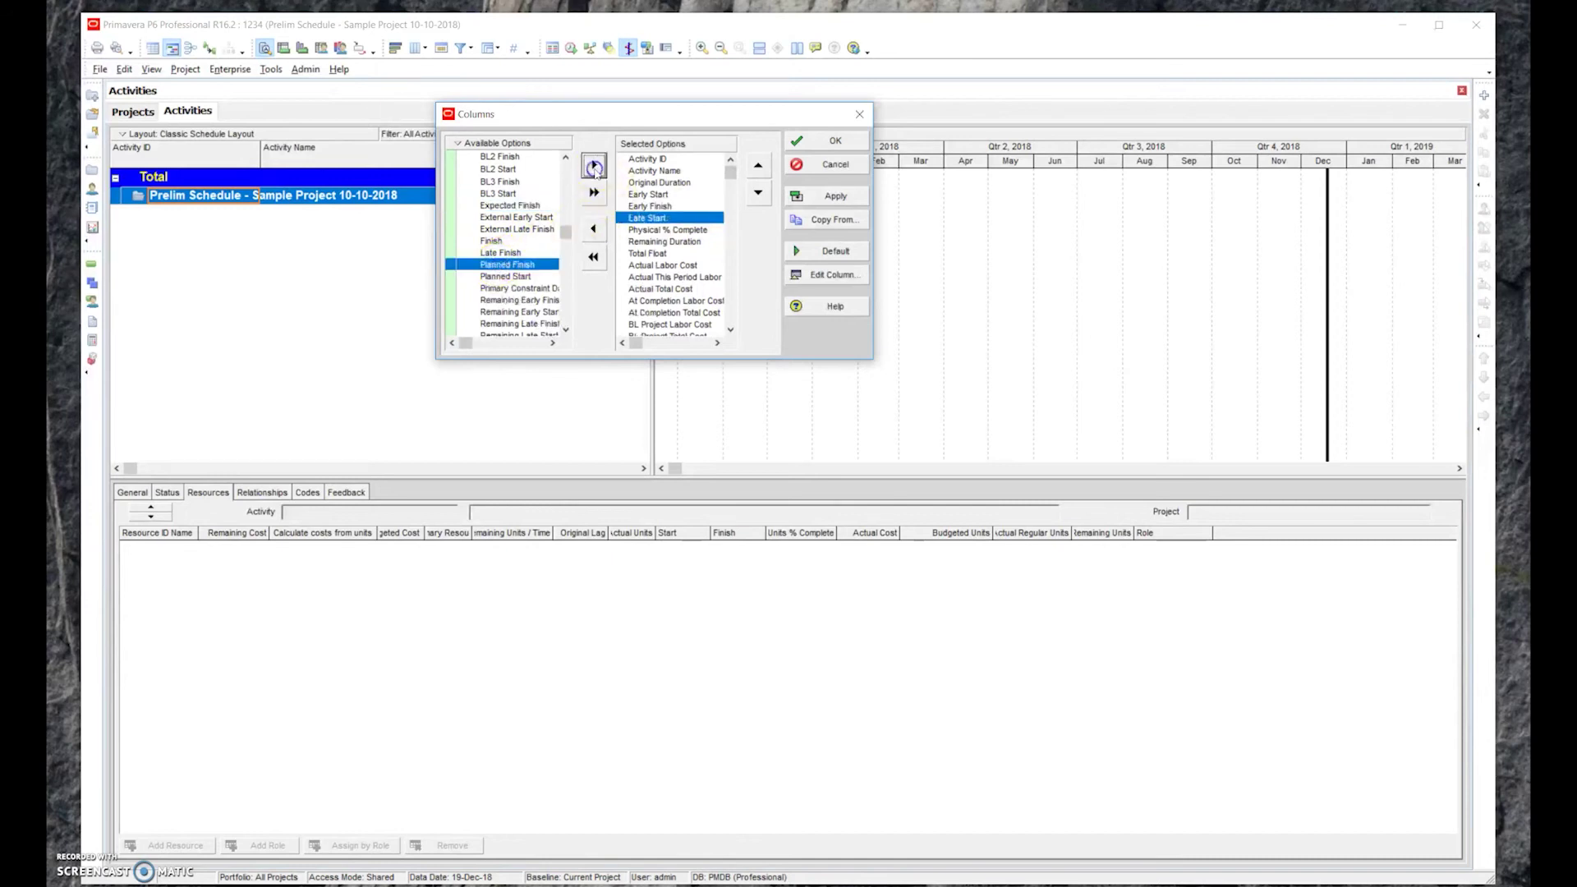
pyautogui.click(503, 252)
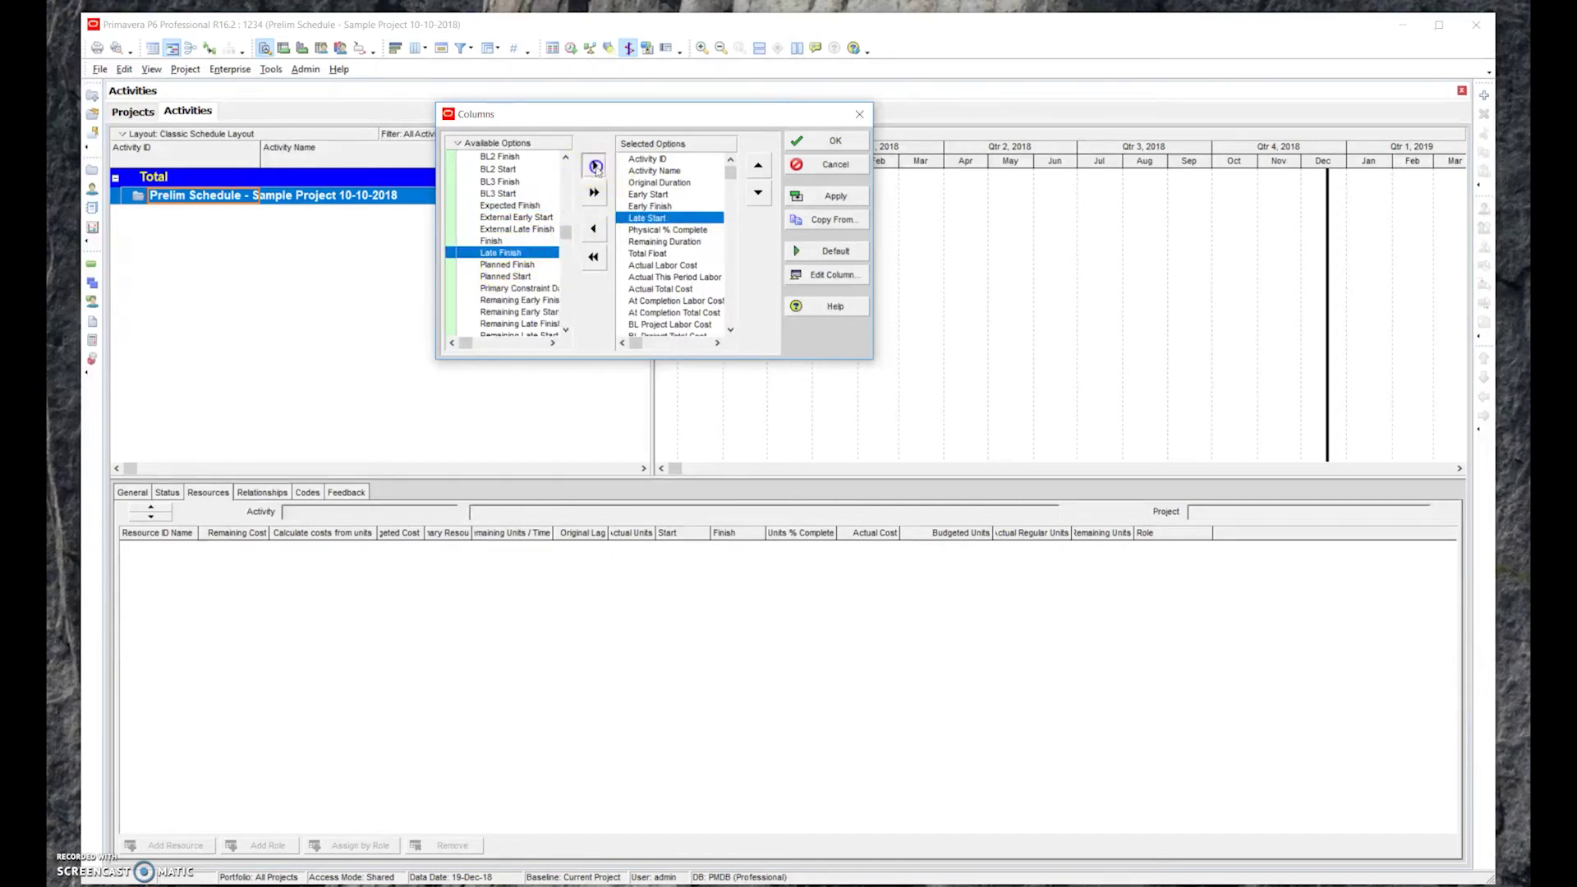
# Add Late Finish, Actual Start and Actual Finish columns after Late Start
pyautogui.click(594, 165)
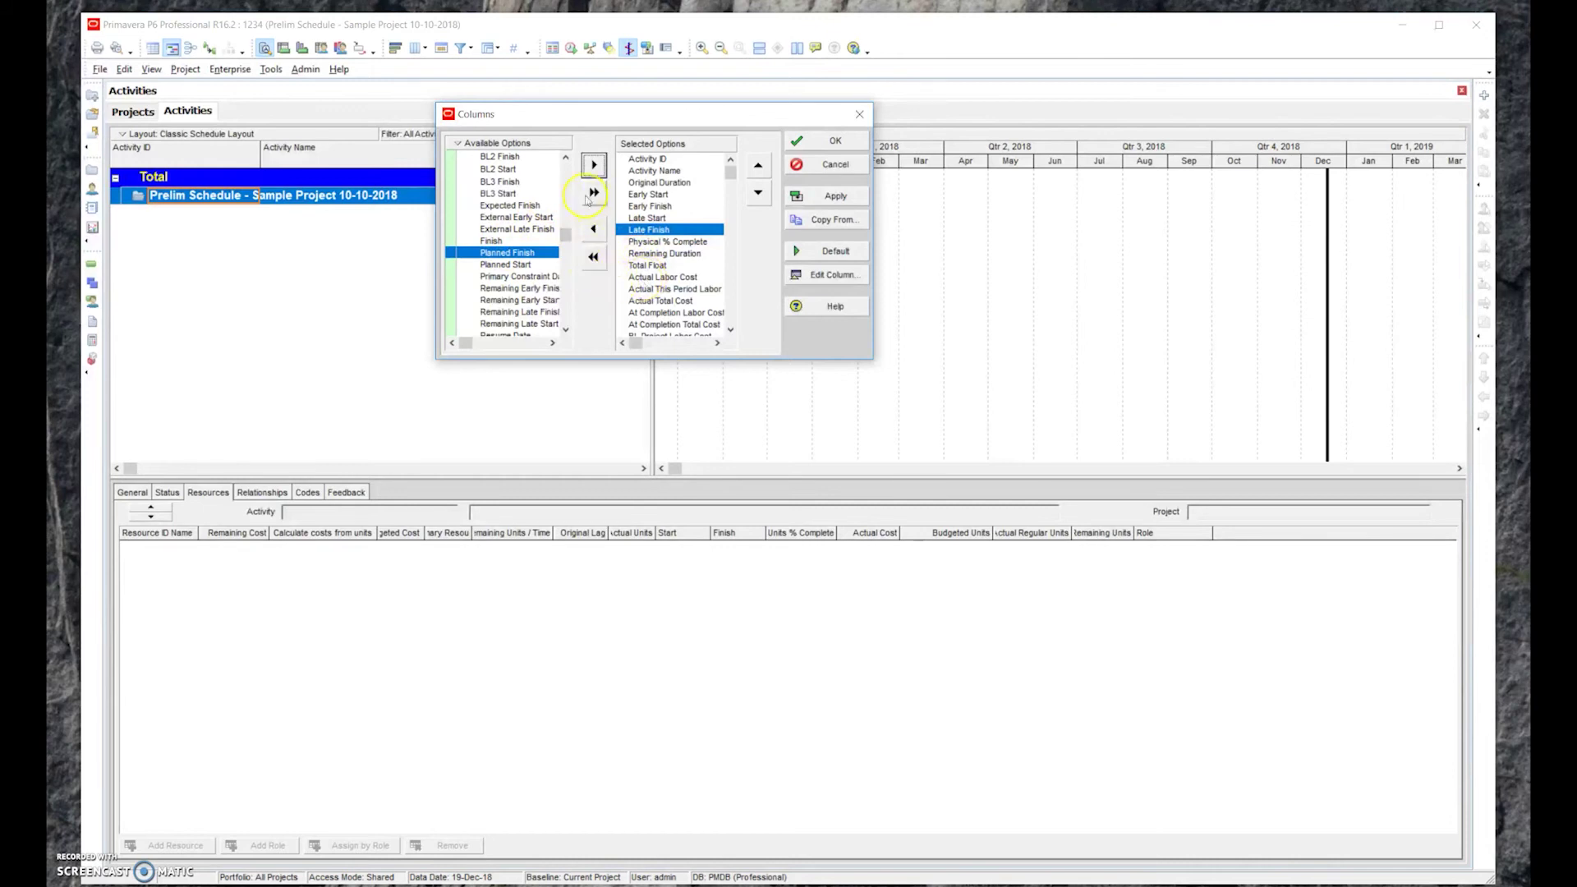
pyautogui.click(566, 157)
pyautogui.click(566, 157)
pyautogui.click(566, 157)
pyautogui.click(566, 157)
pyautogui.click(566, 157)
pyautogui.click(566, 157)
pyautogui.click(566, 157)
pyautogui.click(566, 156)
pyautogui.click(529, 196)
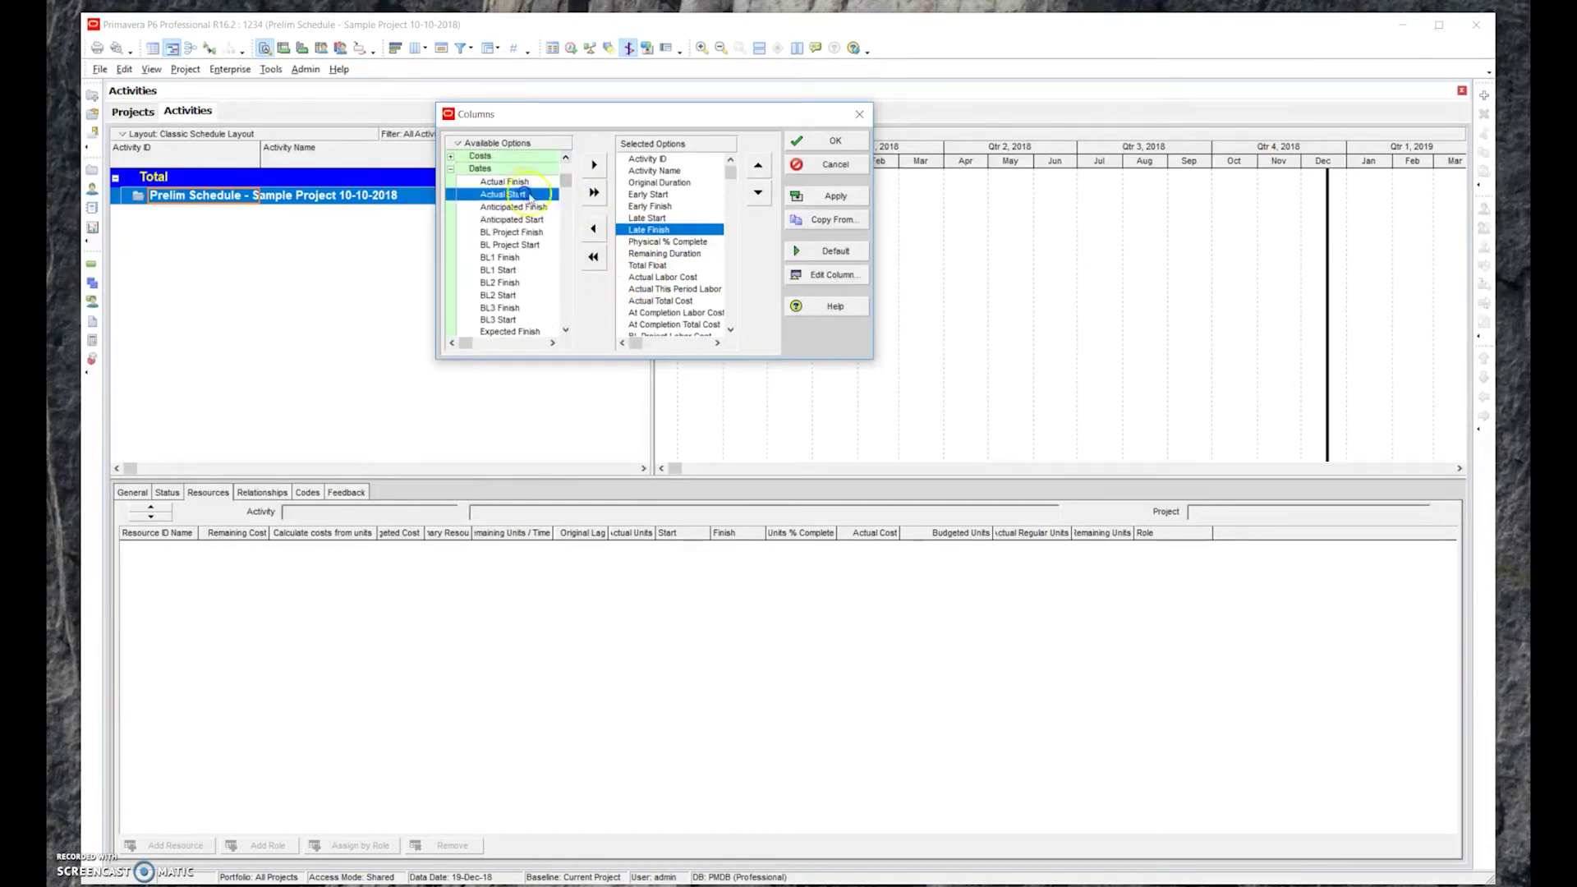
pyautogui.click(594, 165)
pyautogui.click(594, 165)
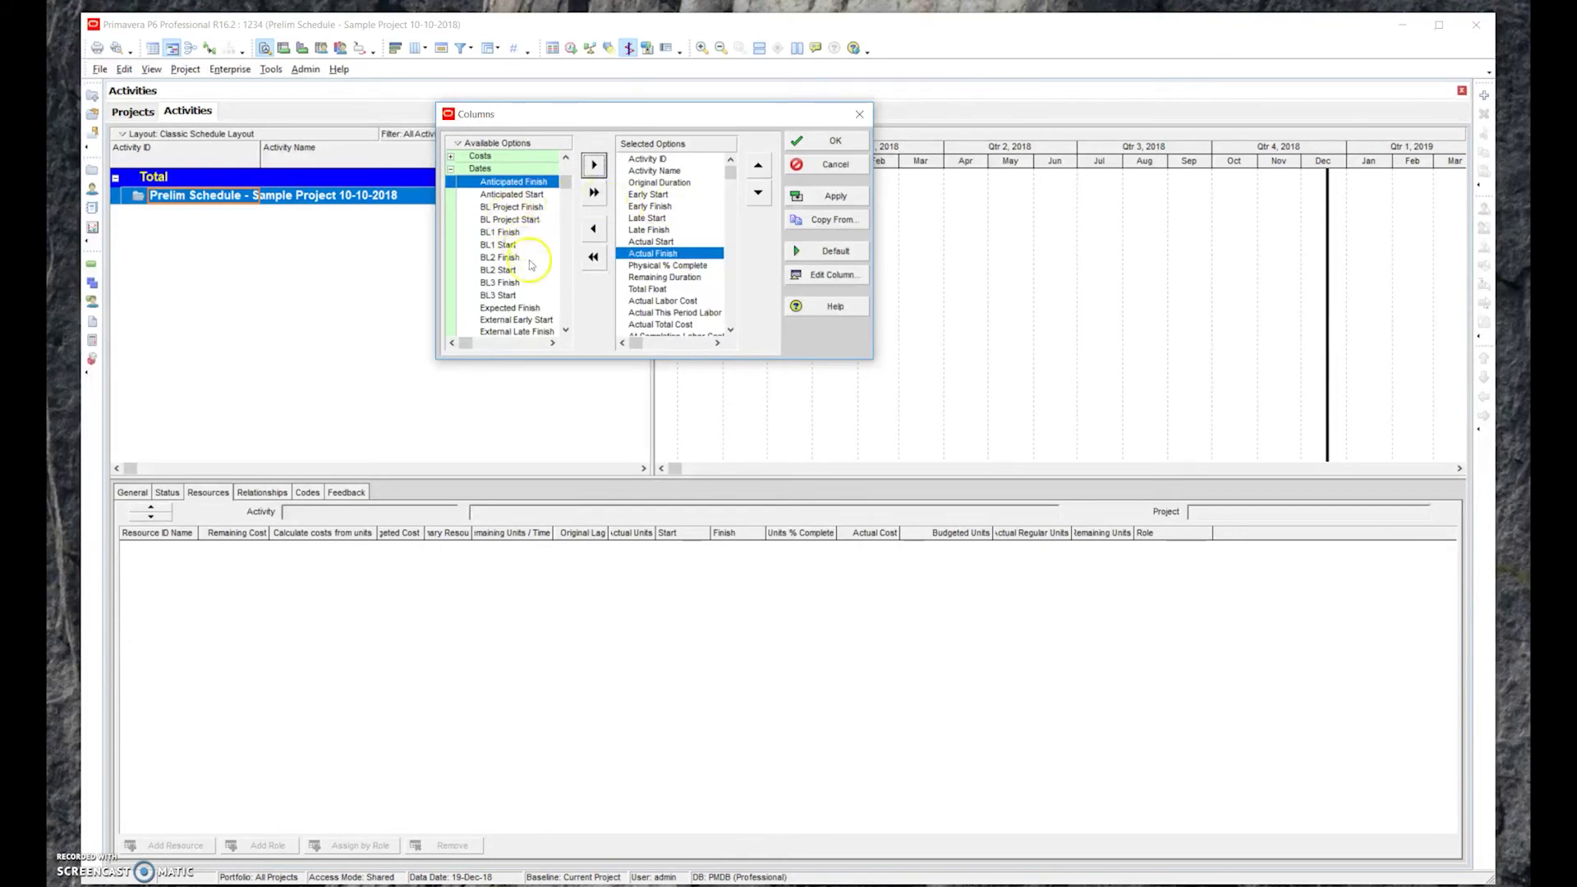
# Move Total Float up two places, above Physical % Complete
pyautogui.click(565, 319)
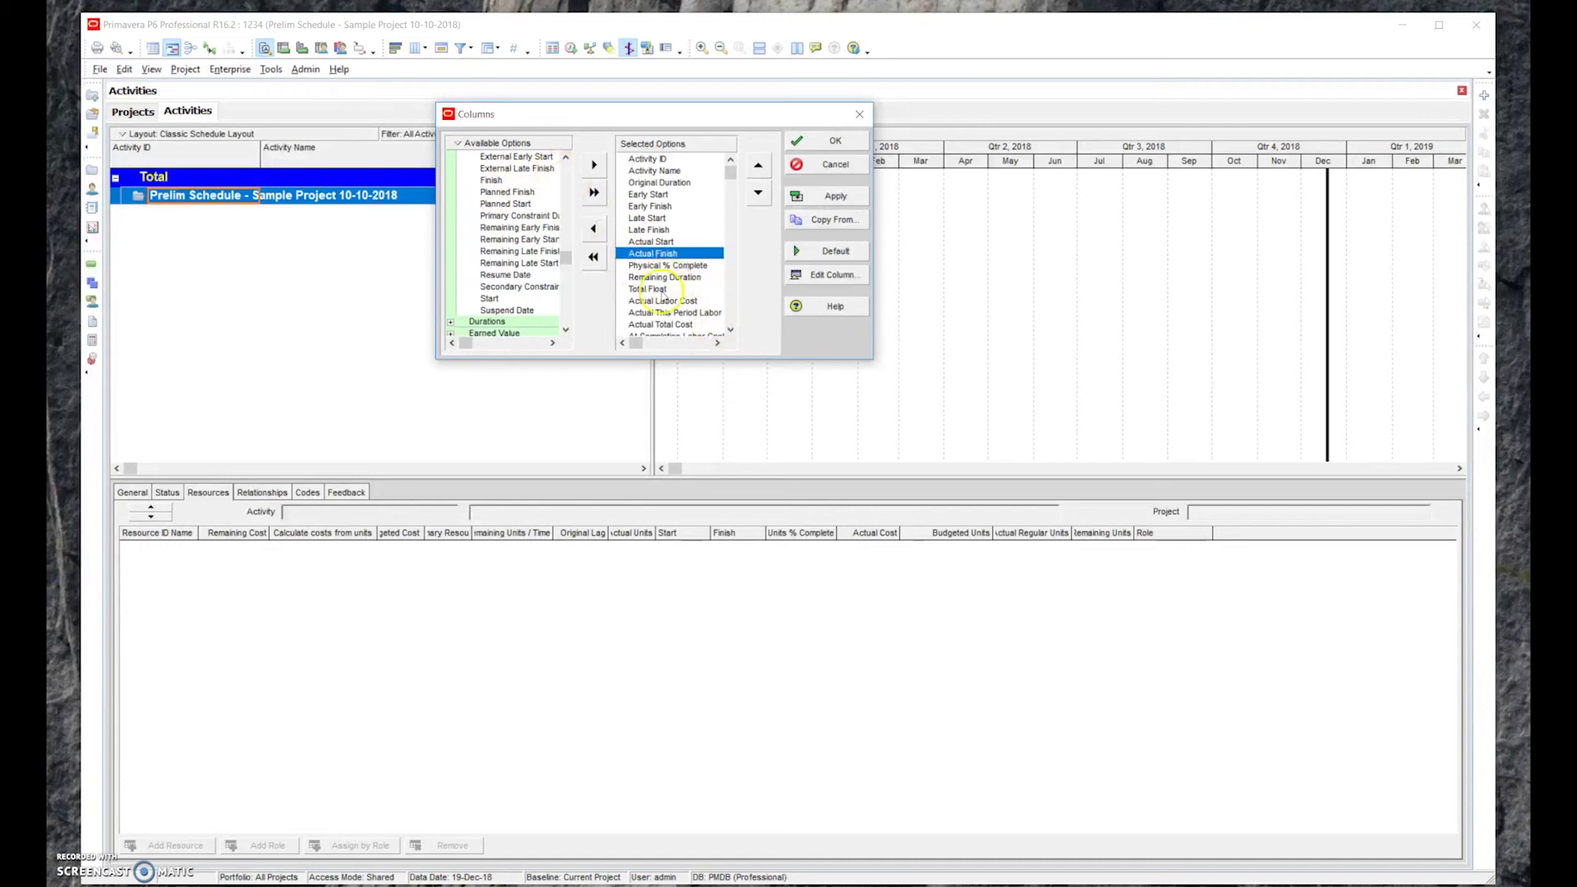
pyautogui.click(653, 289)
pyautogui.click(754, 172)
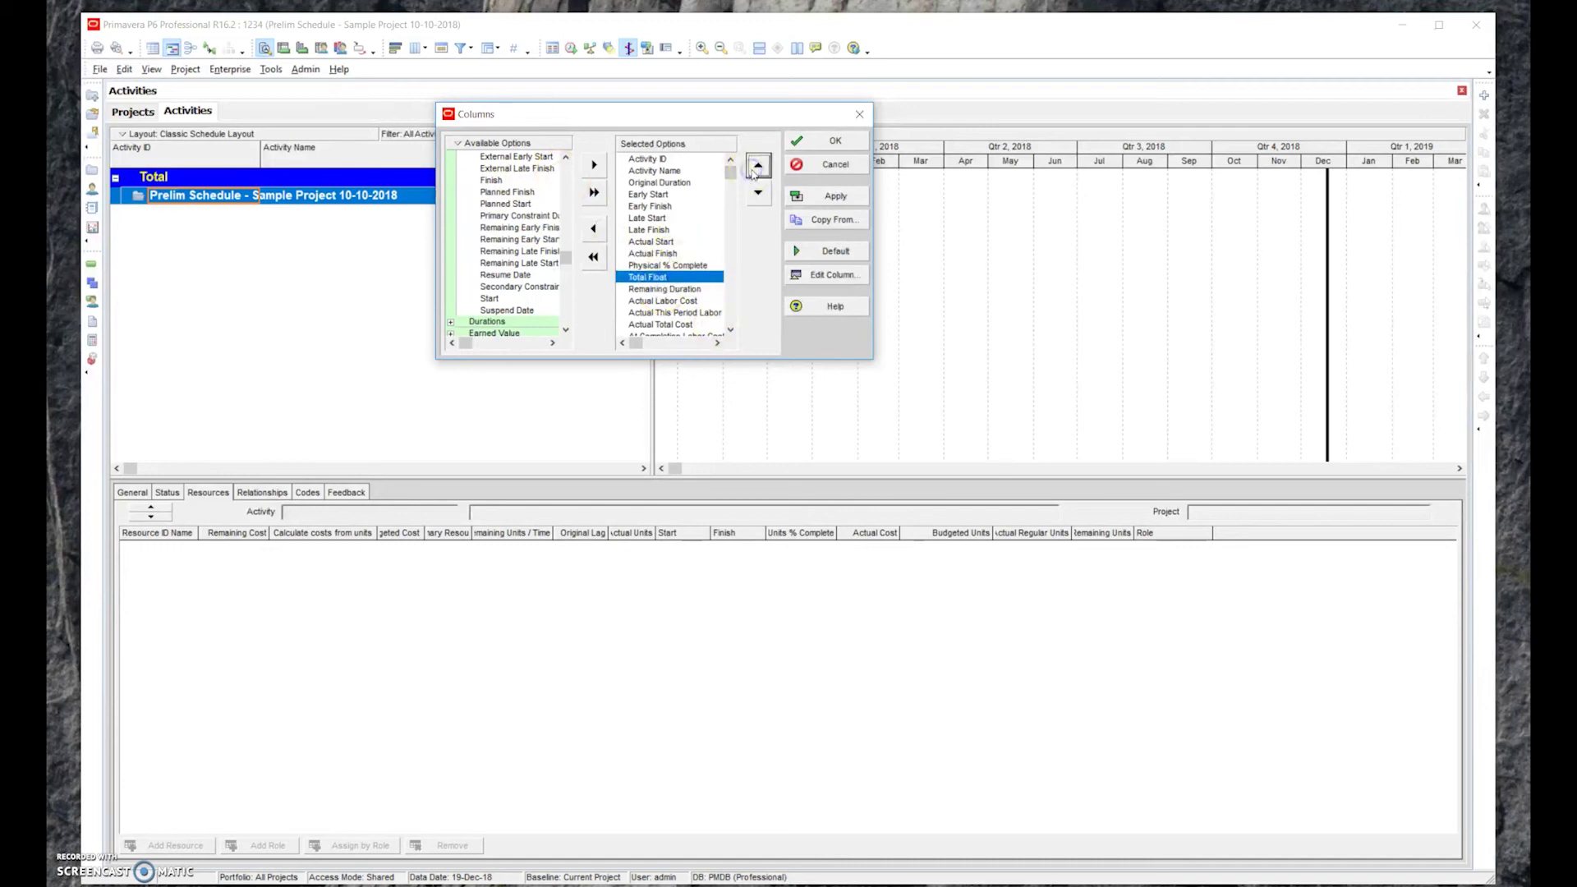
pyautogui.click(754, 173)
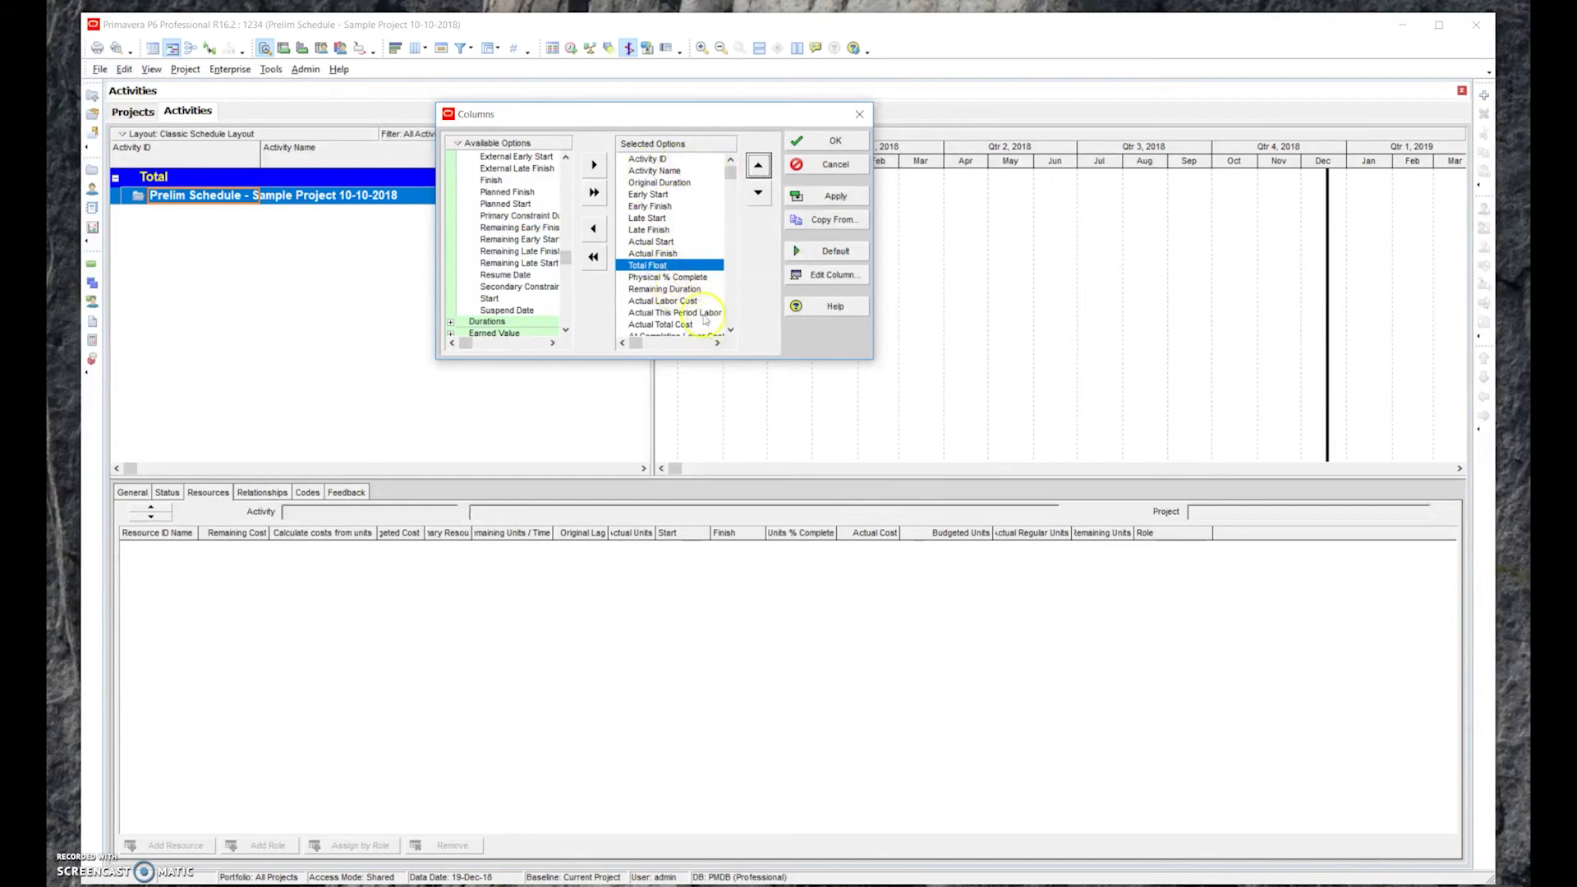
# Remove Remaining Duration and the actual, at-completion, baseline and budgeted labor/cost columns
pyautogui.click(731, 331)
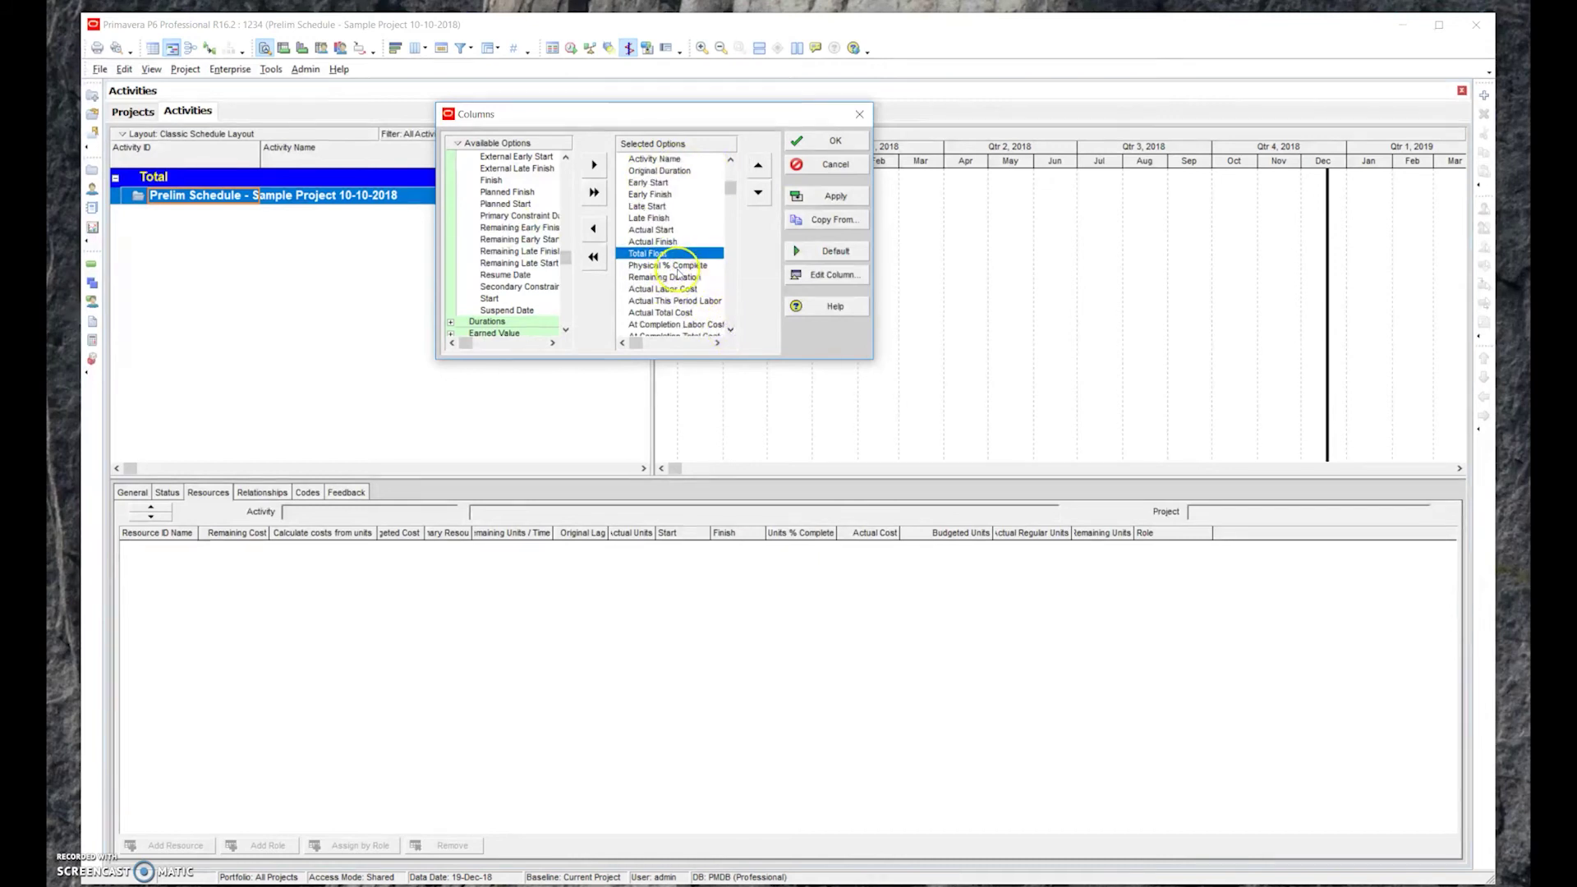
pyautogui.click(680, 287)
pyautogui.click(671, 278)
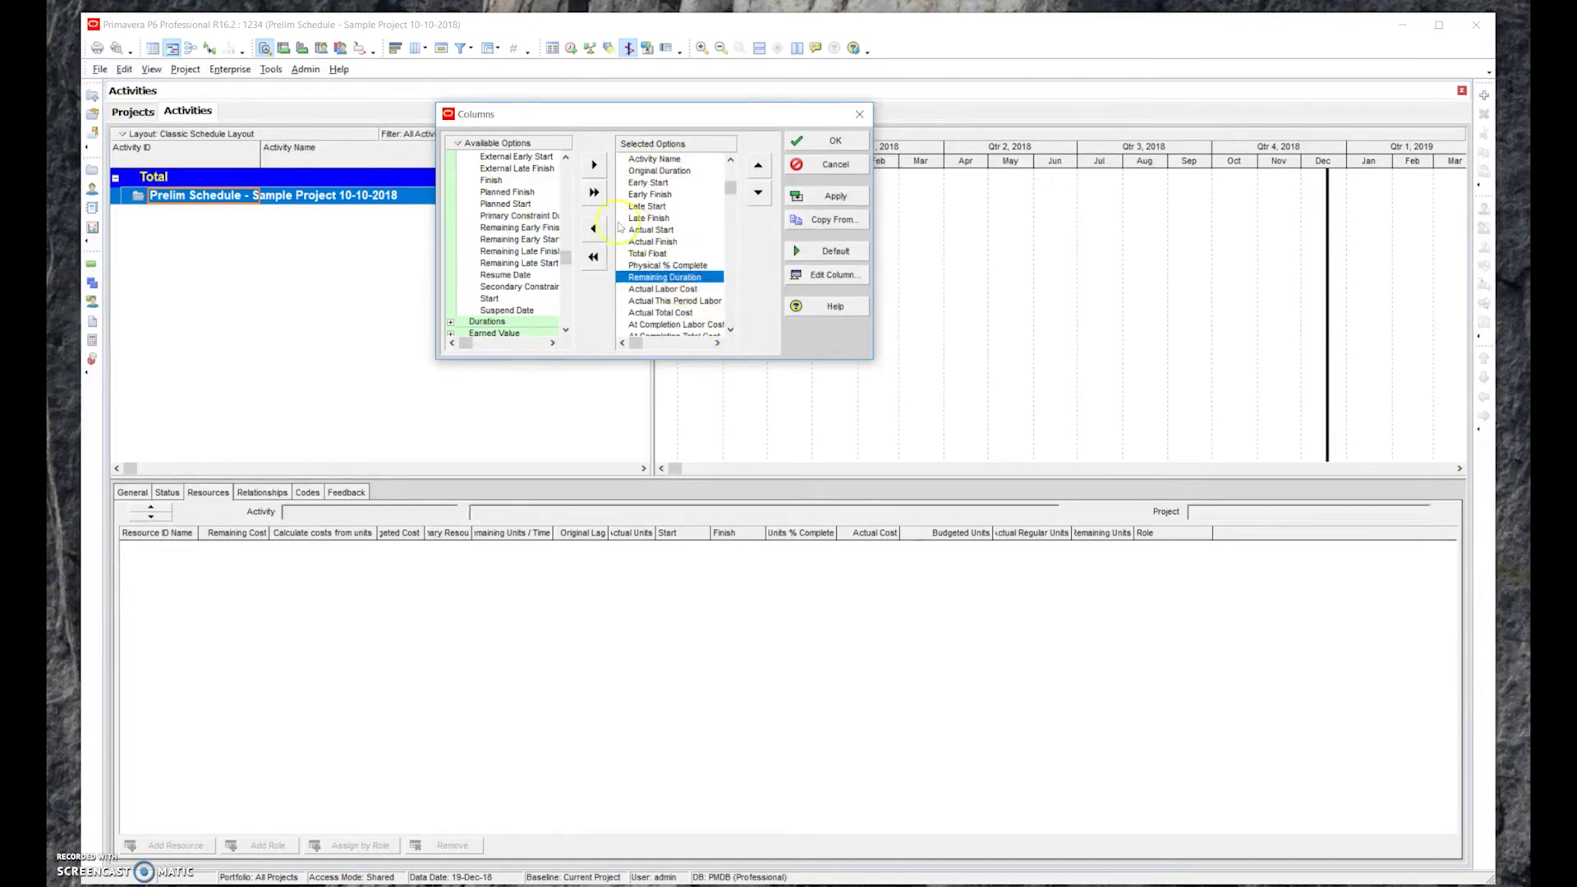
pyautogui.click(593, 229)
pyautogui.click(593, 229)
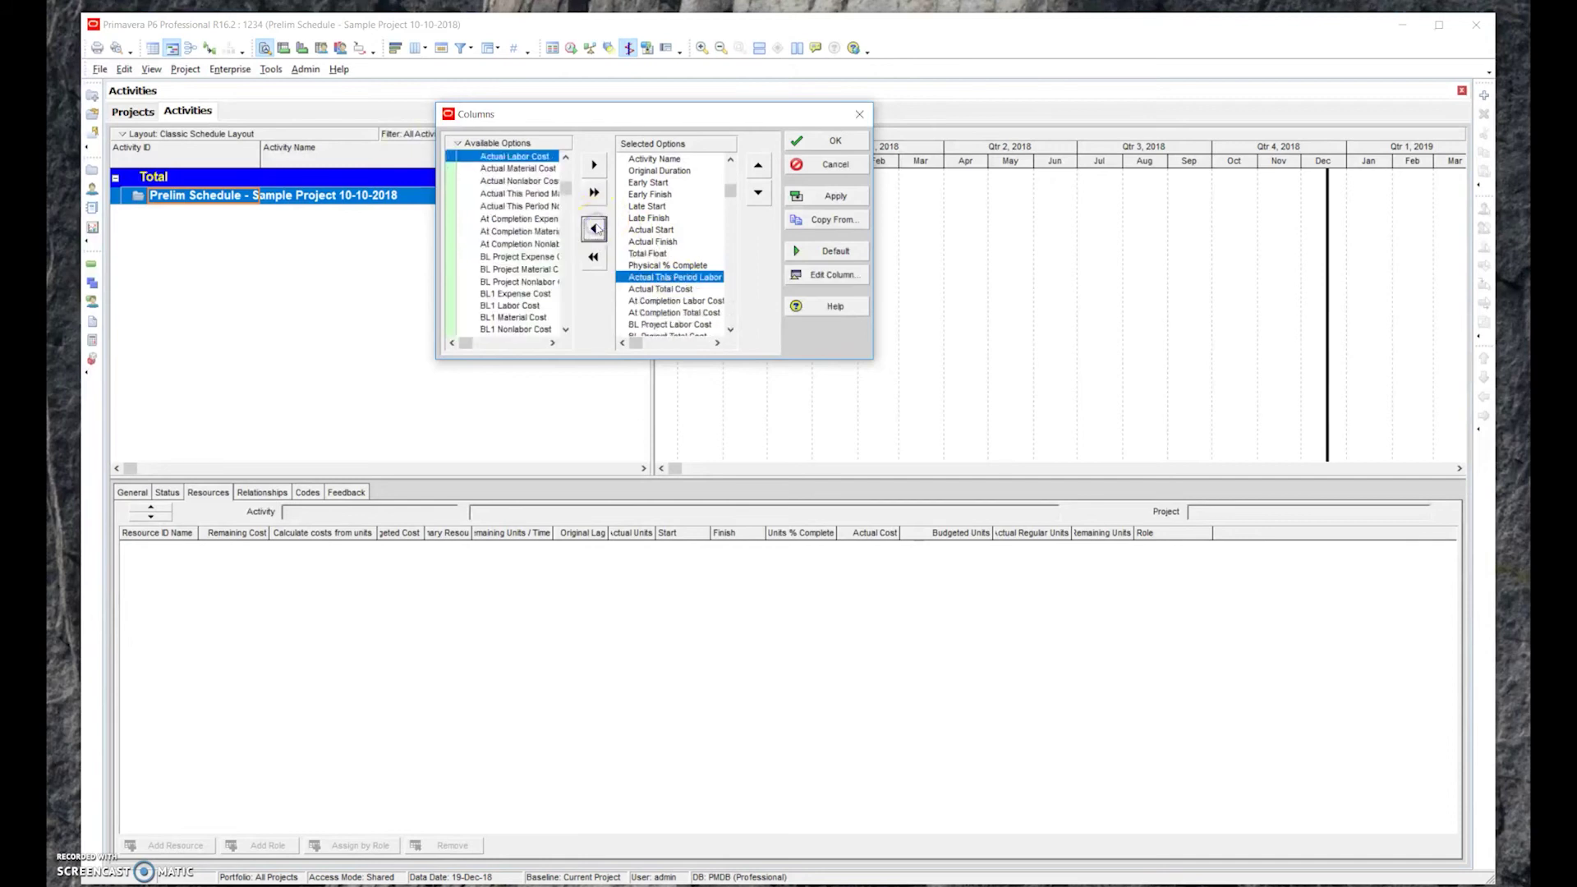
pyautogui.click(593, 228)
pyautogui.click(594, 229)
pyautogui.click(595, 228)
pyautogui.click(594, 228)
pyautogui.click(595, 228)
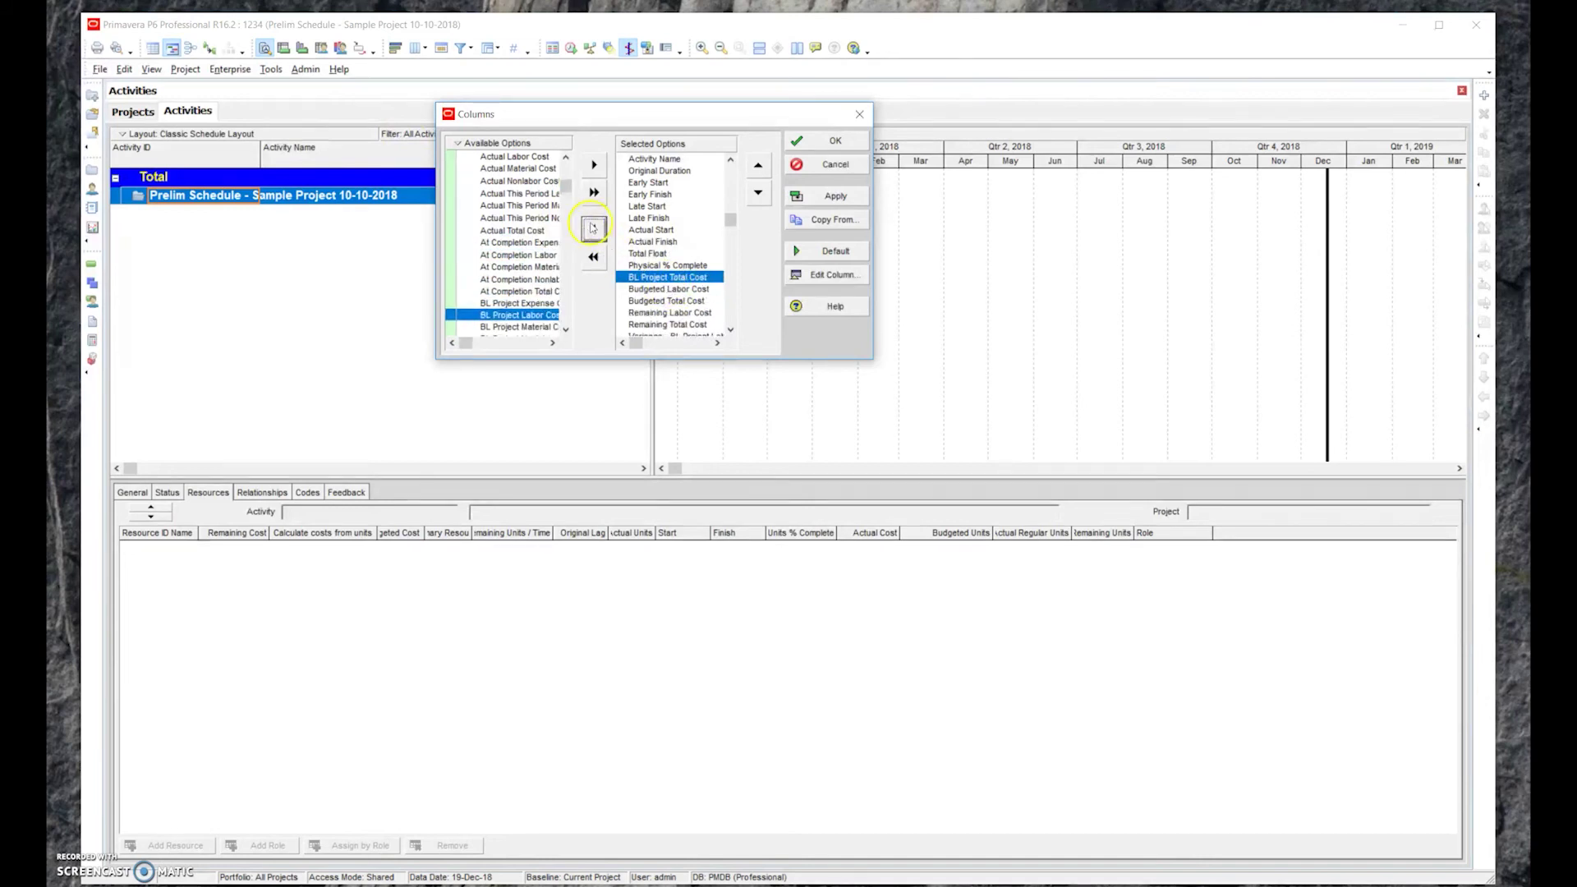
pyautogui.click(592, 227)
pyautogui.click(592, 228)
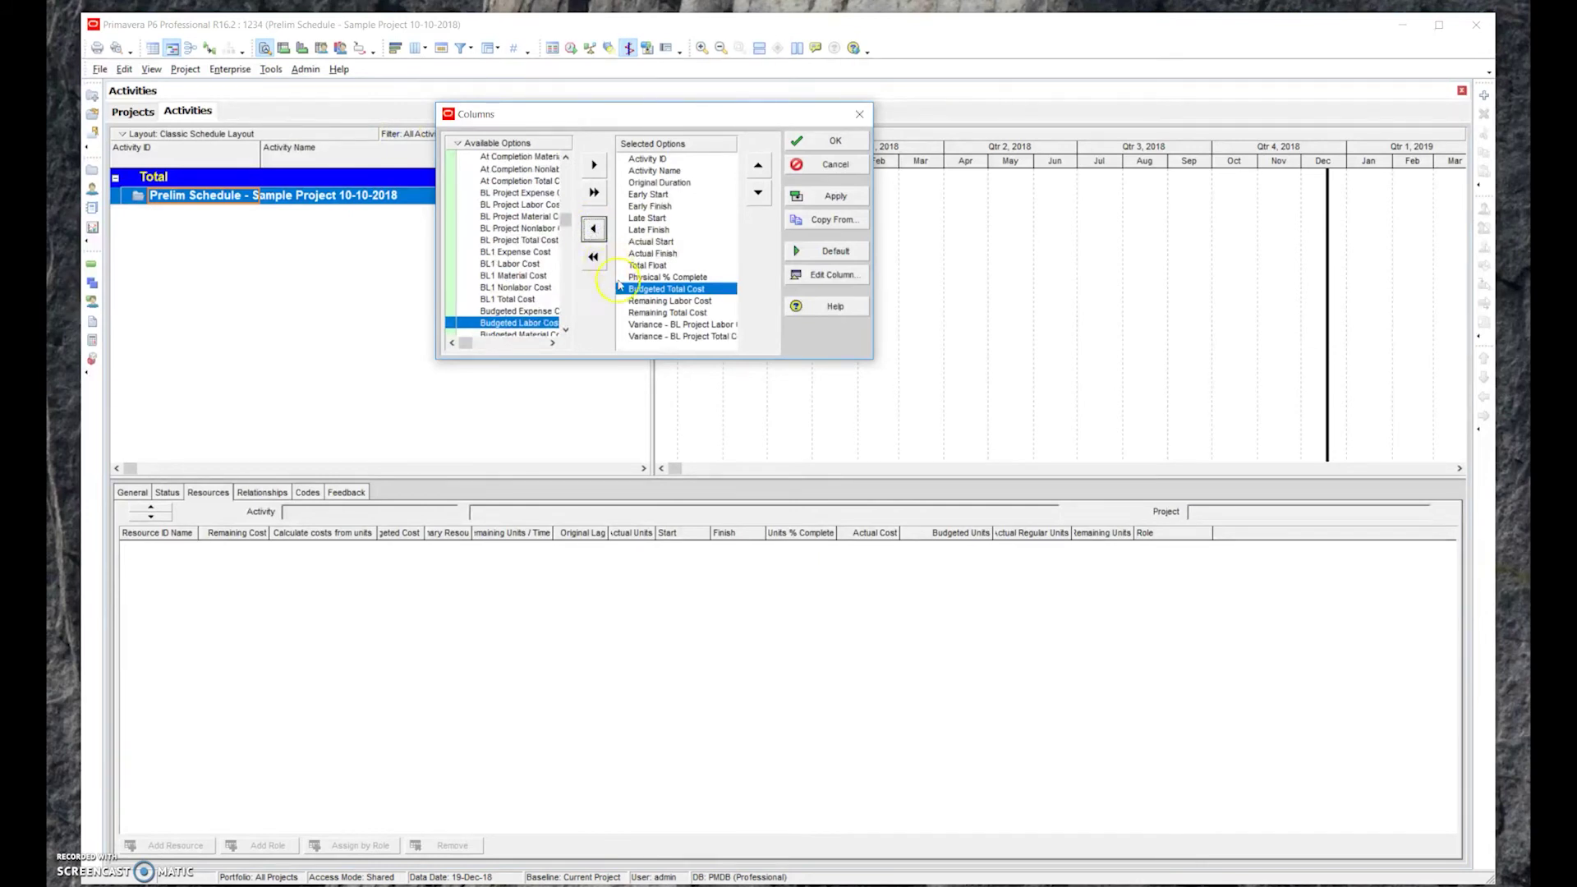
# Move Physical % Complete below Budgeted Total Cost; remove Remaining Labor/Total Cost and Variance - BL Project columns
pyautogui.click(676, 277)
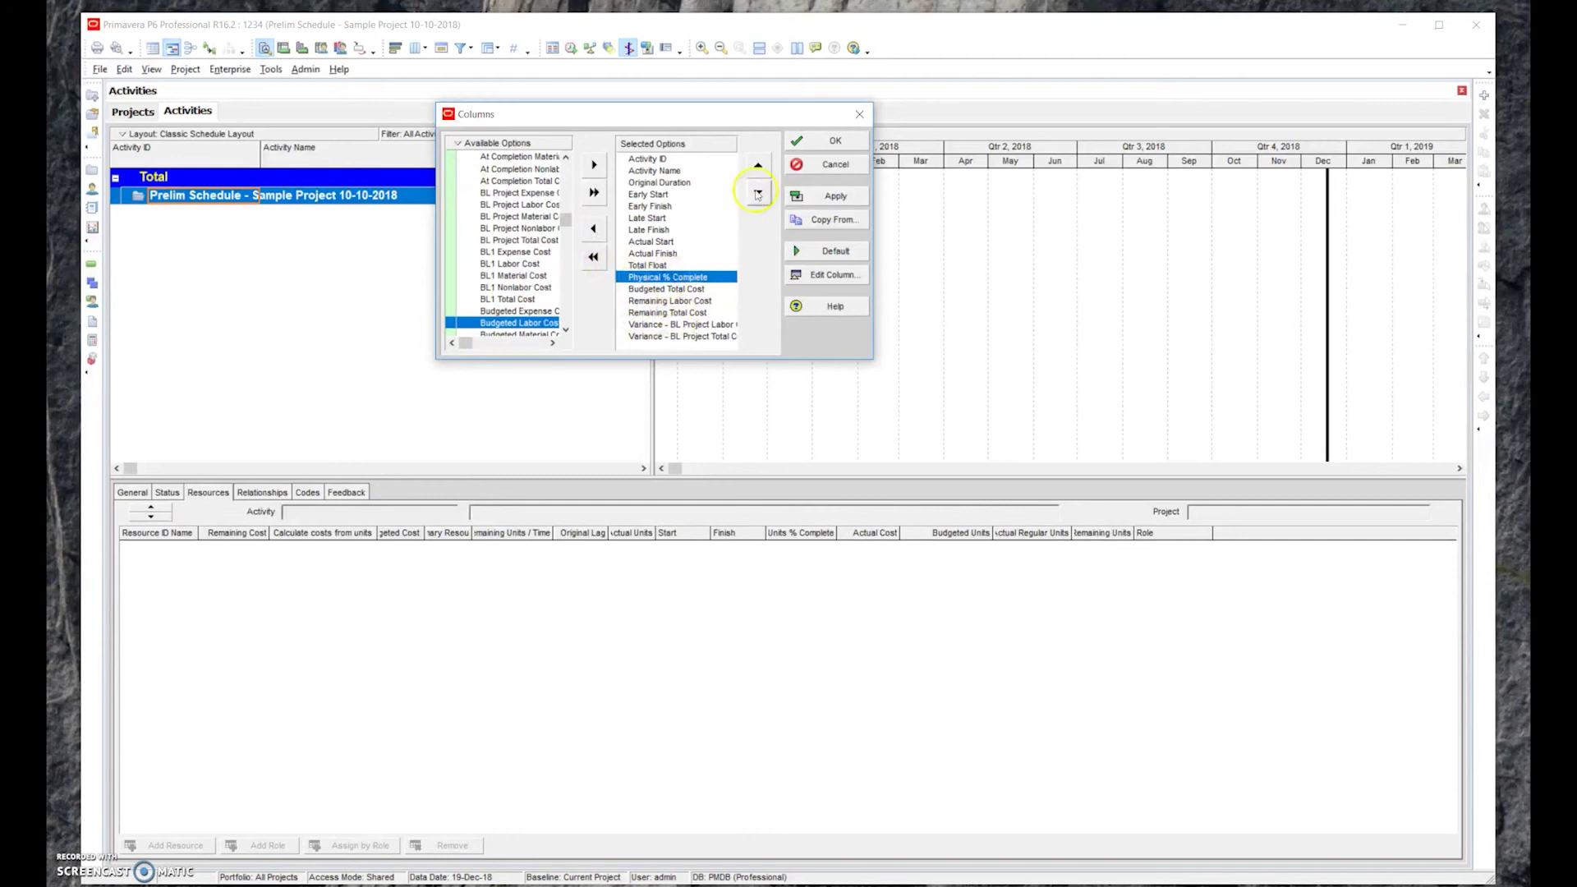
pyautogui.click(759, 192)
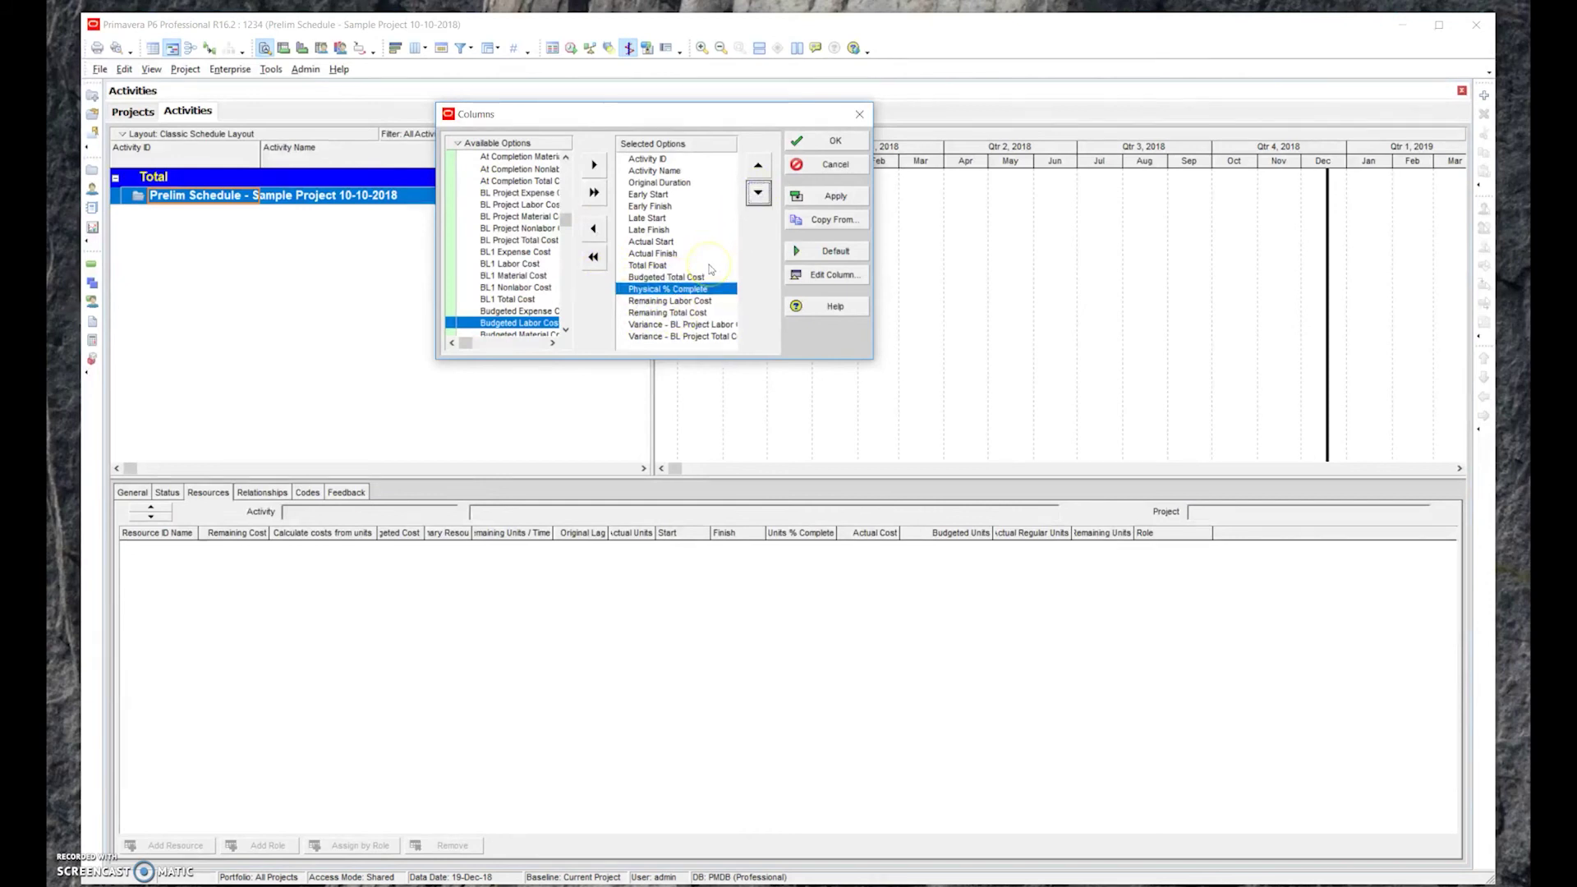
pyautogui.click(655, 291)
pyautogui.click(661, 302)
pyautogui.click(590, 232)
pyautogui.click(591, 230)
pyautogui.click(591, 230)
pyautogui.click(592, 230)
pyautogui.click(591, 230)
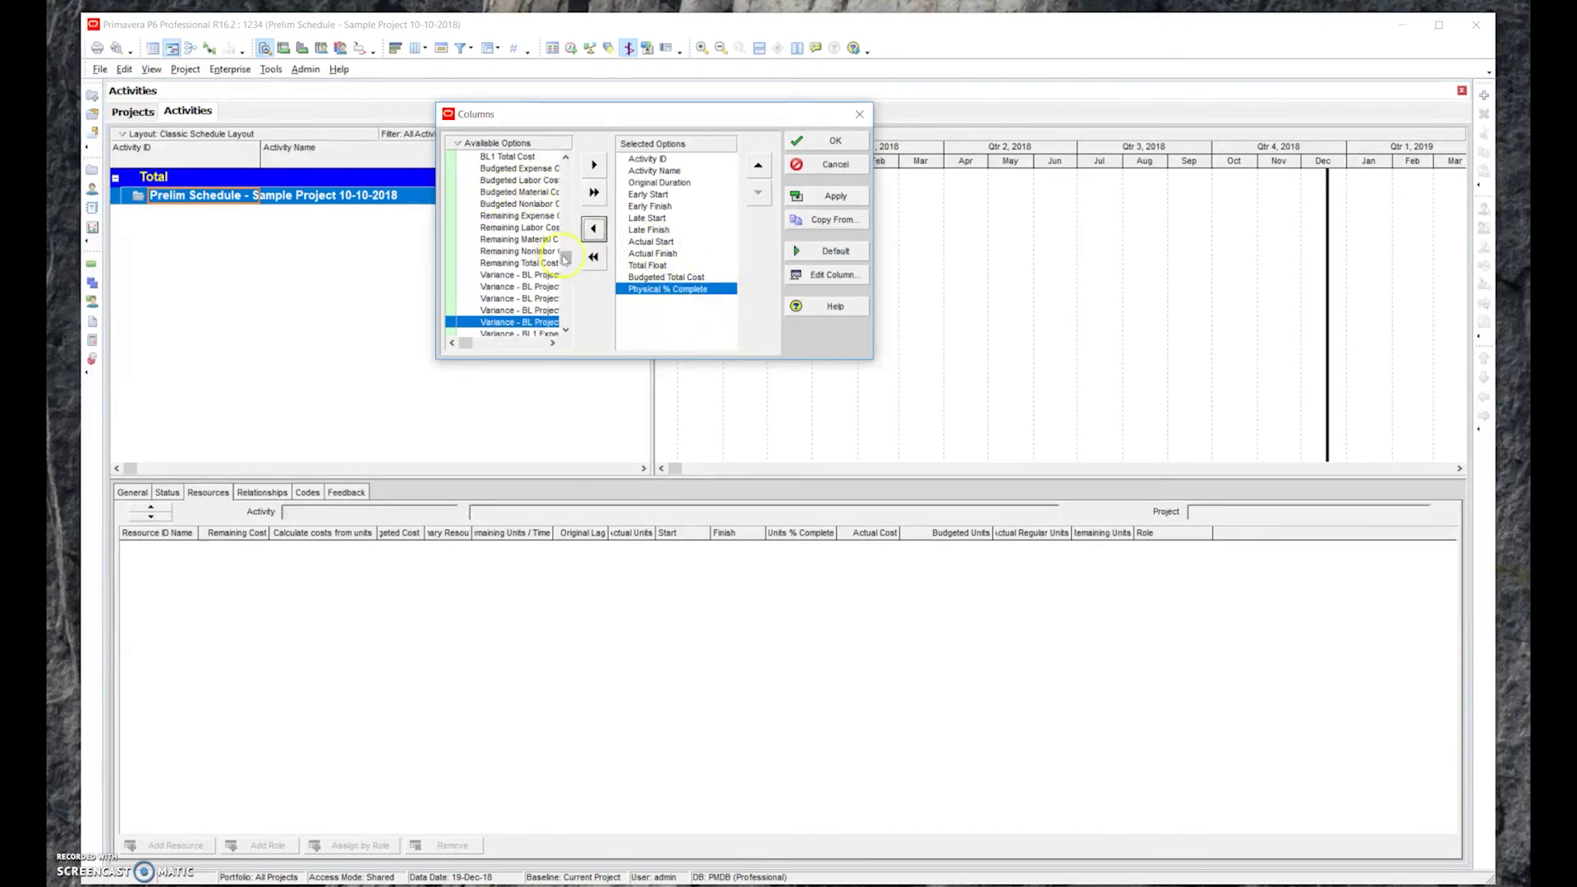
# Expand the Earned Value group and add Earned Value Cost after Physical % Complete
pyautogui.moveTo(567, 260); pyautogui.dragTo(457, 311)
pyautogui.click(451, 299)
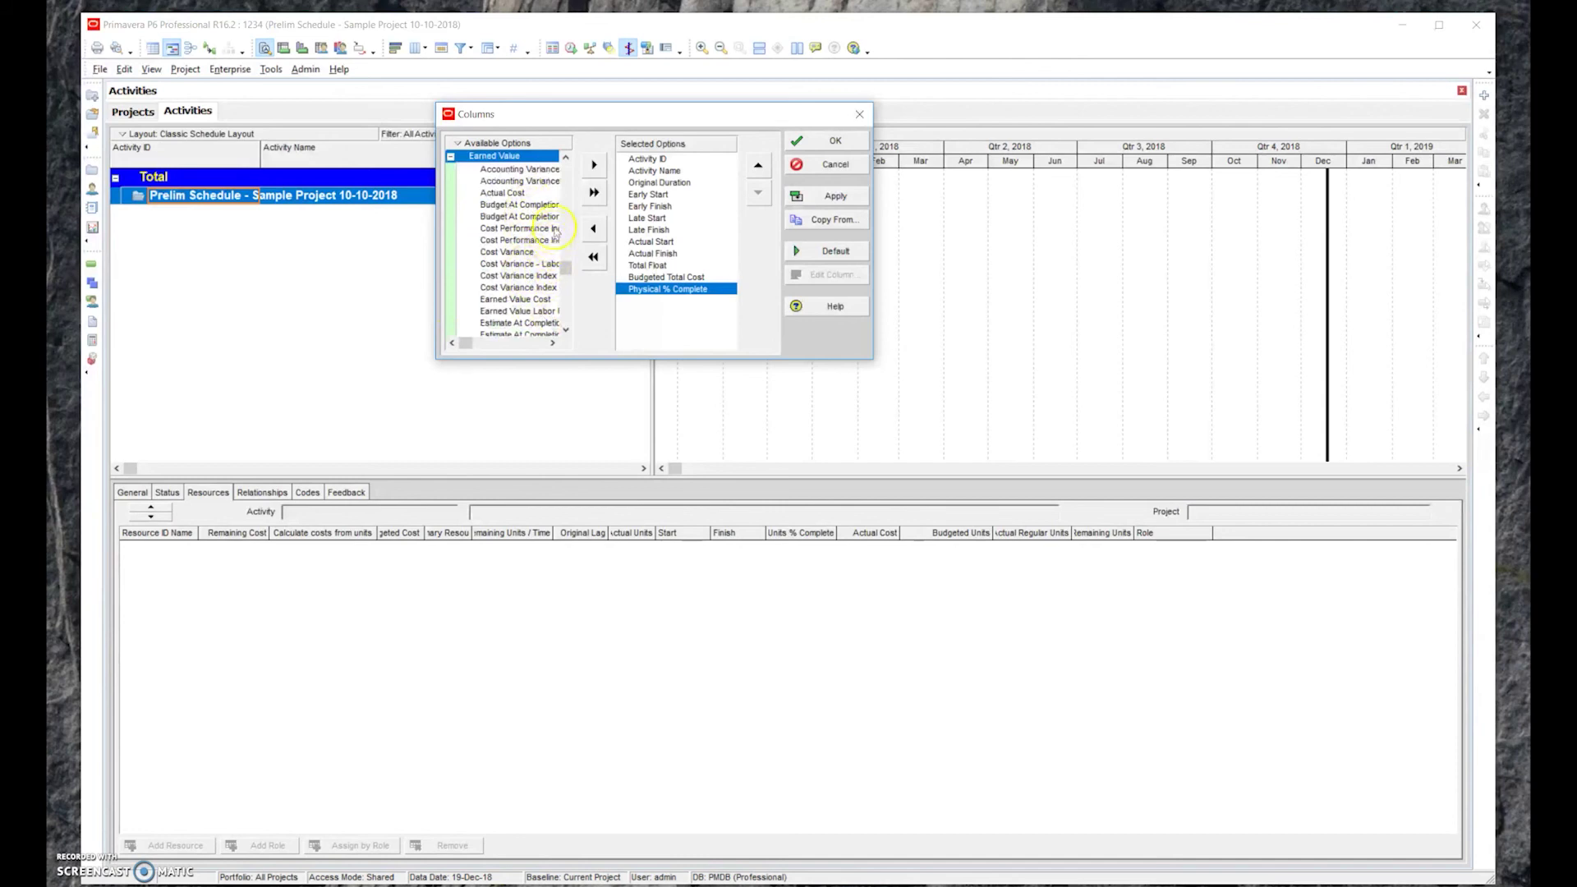
pyautogui.click(518, 299)
pyautogui.click(594, 164)
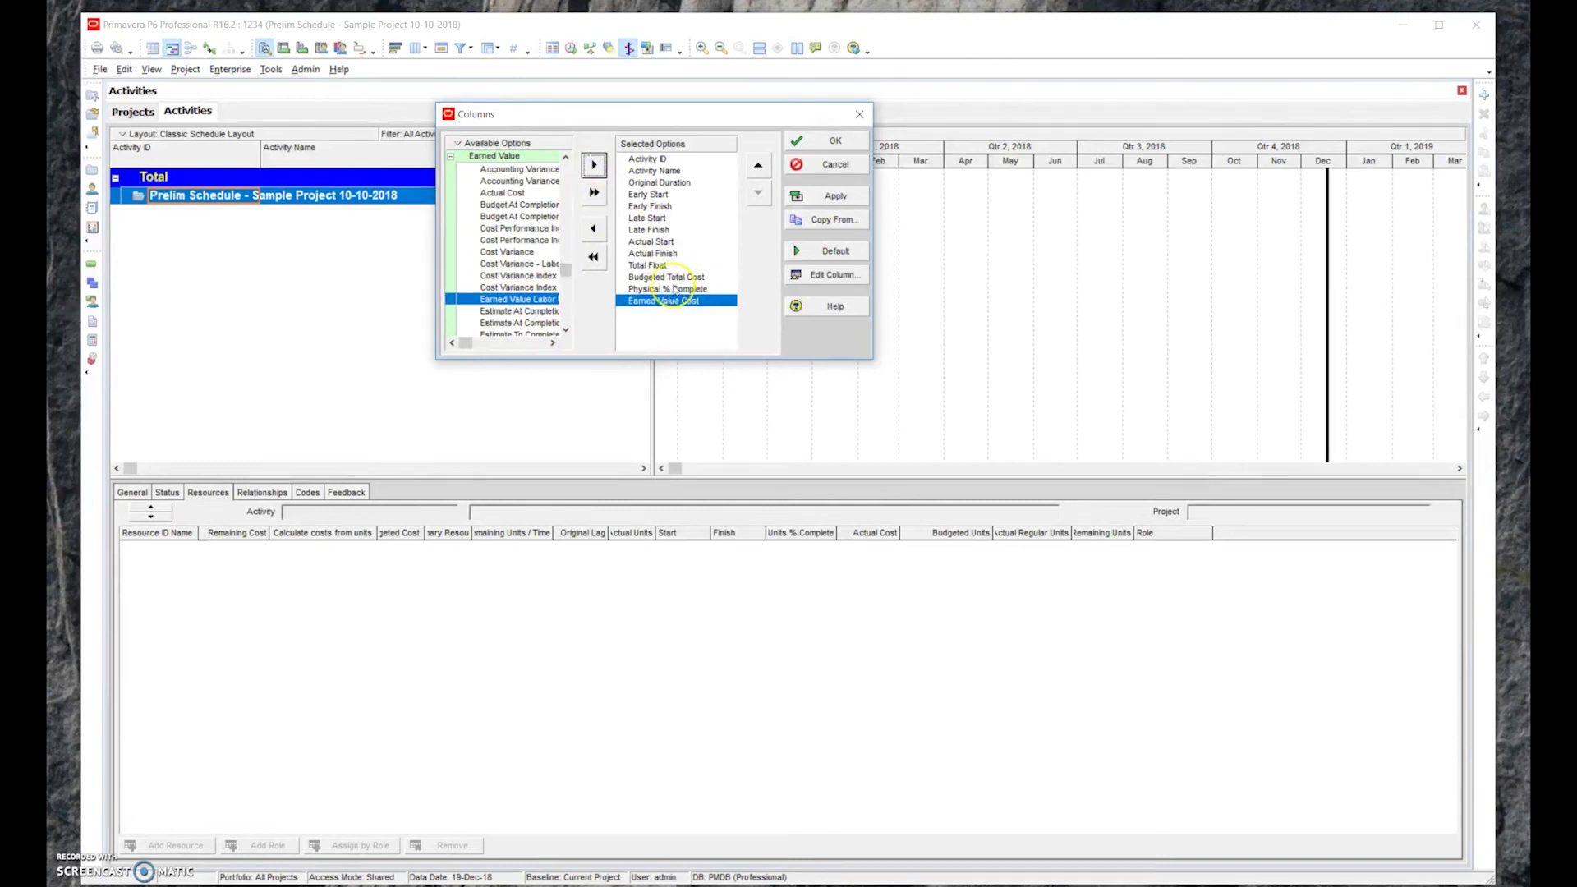
pyautogui.click(672, 300)
pyautogui.click(674, 290)
pyautogui.click(675, 278)
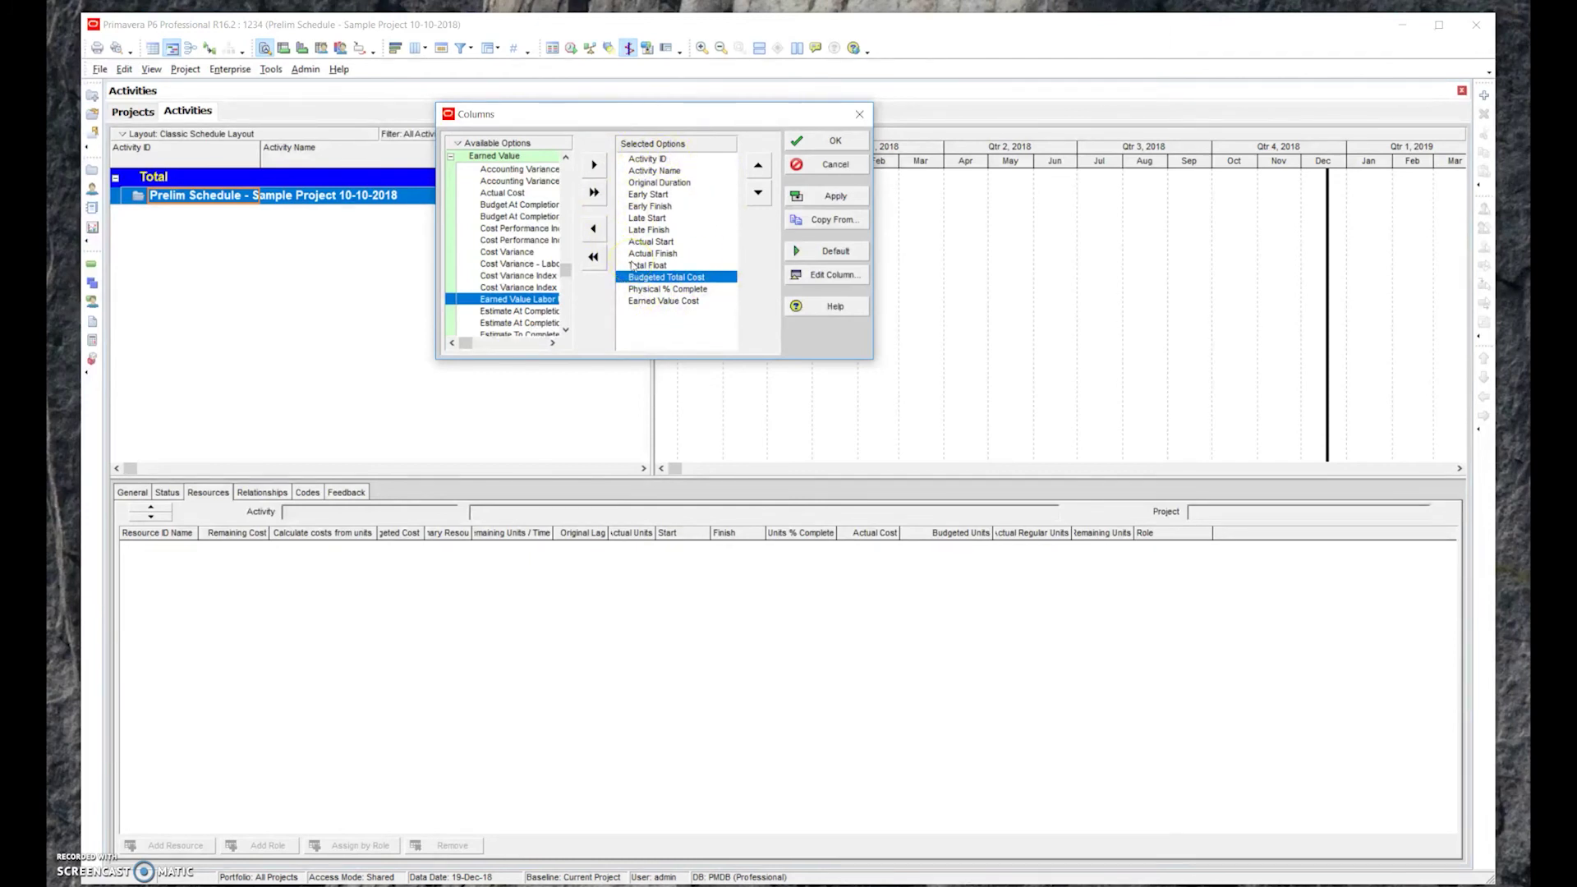
# Apply the new column set and widen the activity table over the Gantt chart
pyautogui.click(835, 143)
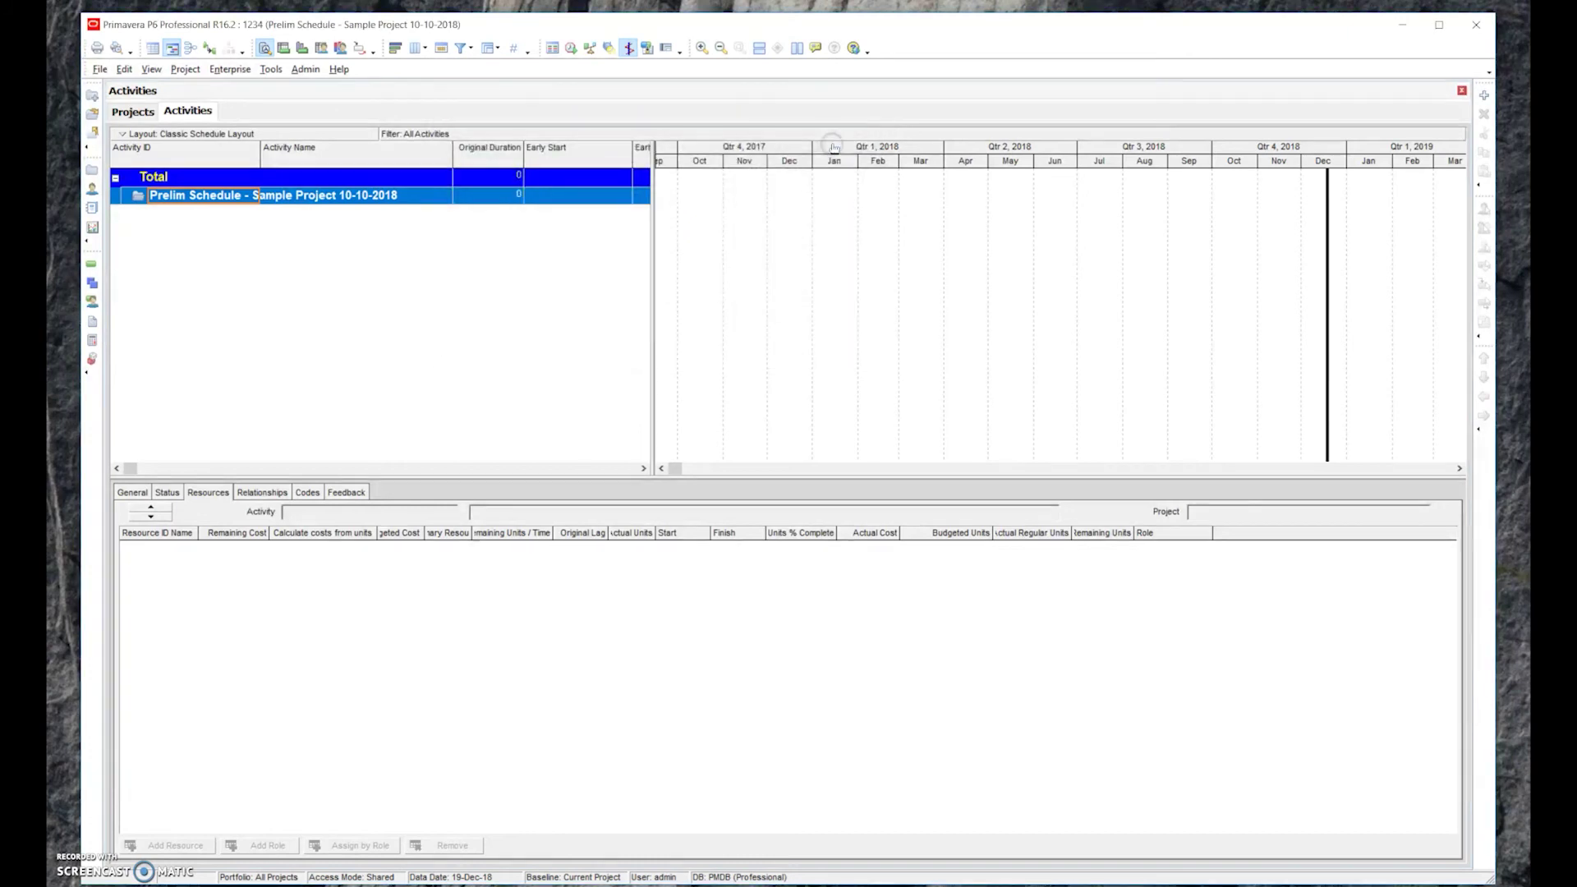
pyautogui.moveTo(652, 228); pyautogui.dragTo(1000, 274)
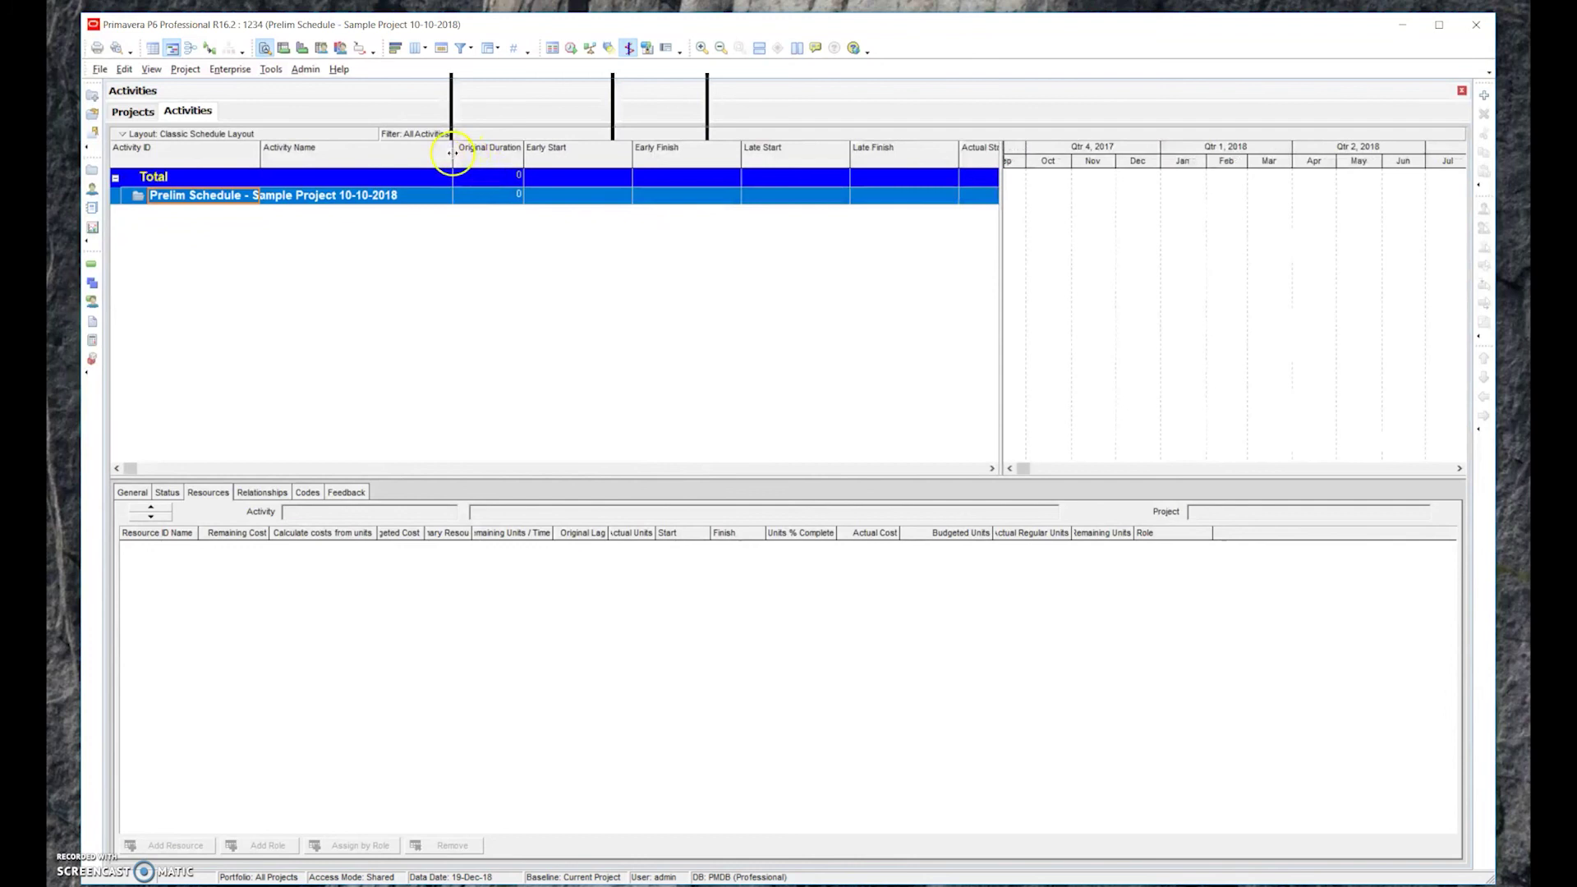
pyautogui.moveTo(453, 149); pyautogui.dragTo(345, 152)
# Narrow the Early/Late Start and Finish, Actual Start/Finish and Physical % Complete columns
pyautogui.moveTo(526, 156); pyautogui.dragTo(467, 158)
pyautogui.moveTo(574, 157); pyautogui.dragTo(518, 158)
pyautogui.moveTo(626, 158); pyautogui.dragTo(563, 157)
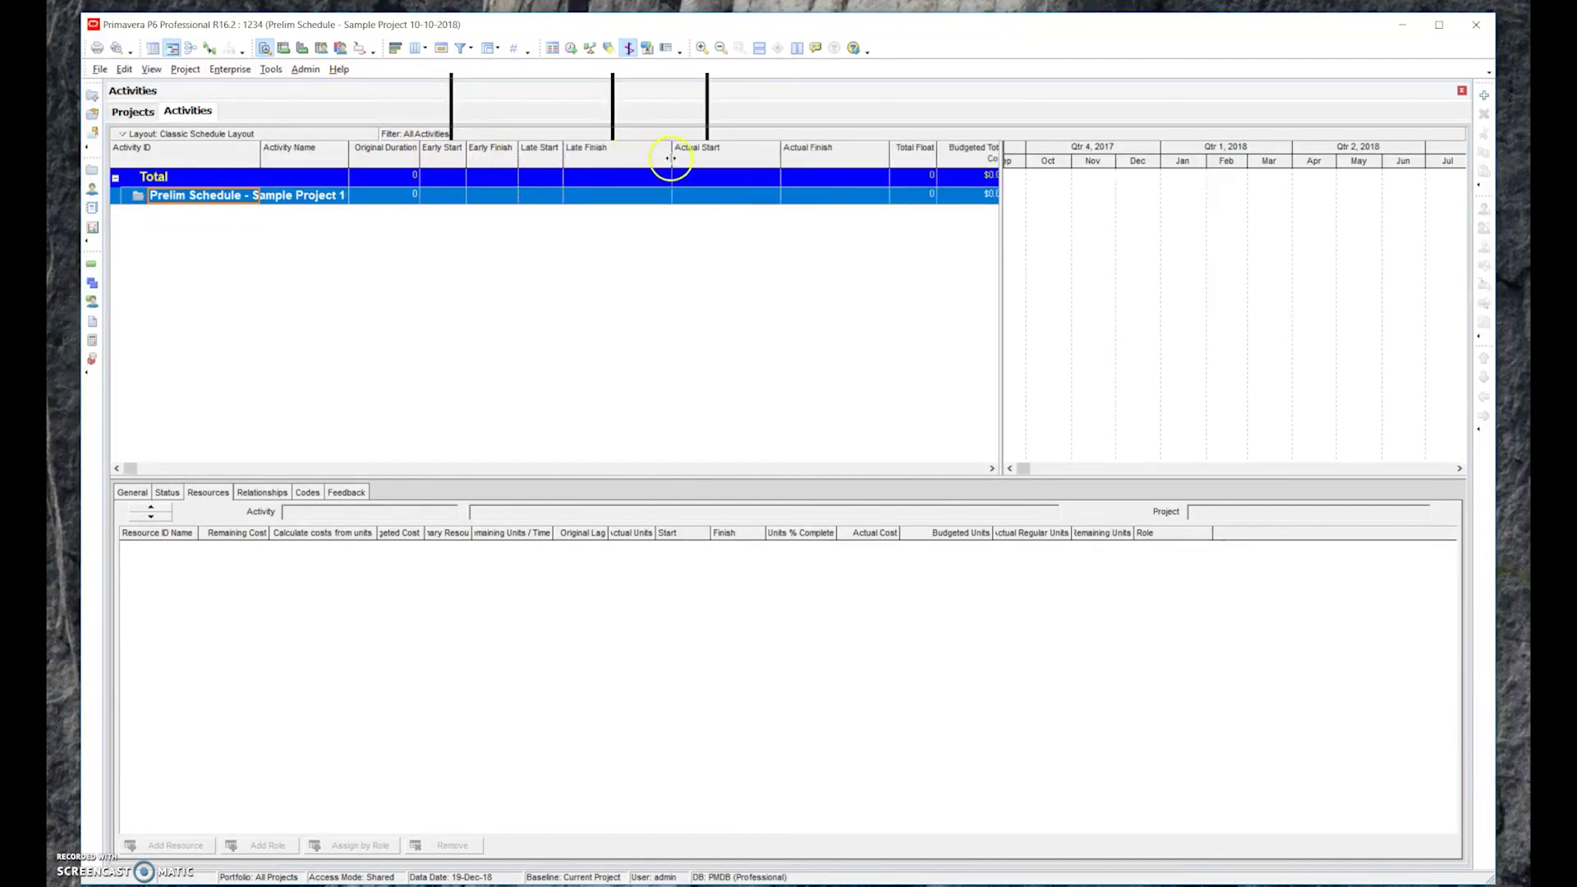
pyautogui.moveTo(672, 157); pyautogui.dragTo(613, 158)
pyautogui.moveTo(721, 157); pyautogui.dragTo(666, 158)
pyautogui.moveTo(773, 160); pyautogui.dragTo(724, 159)
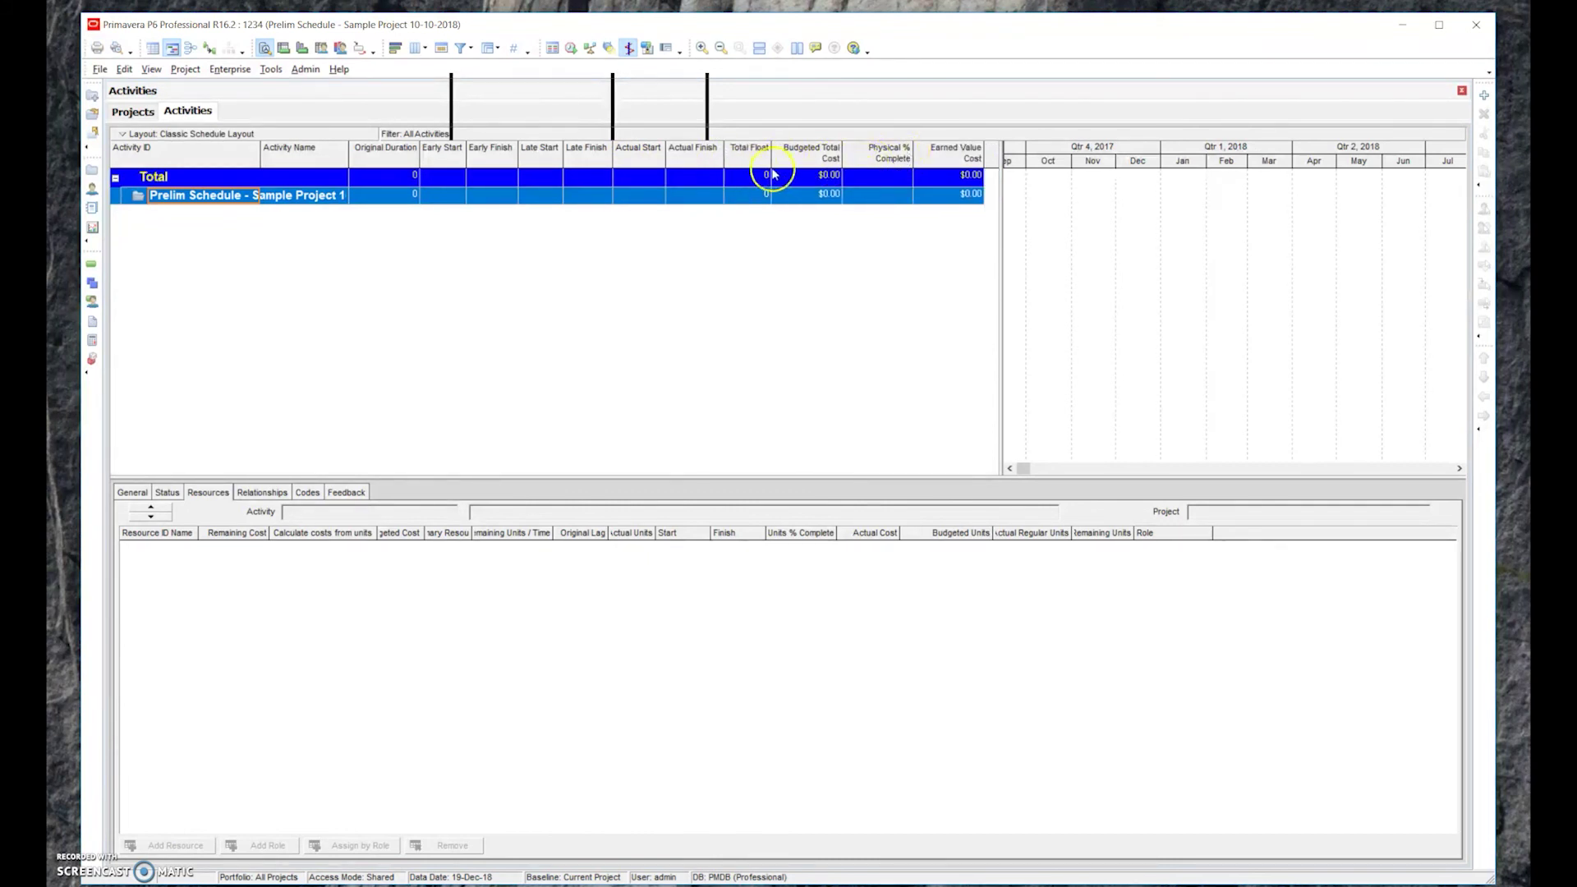
pyautogui.moveTo(913, 157); pyautogui.dragTo(898, 157)
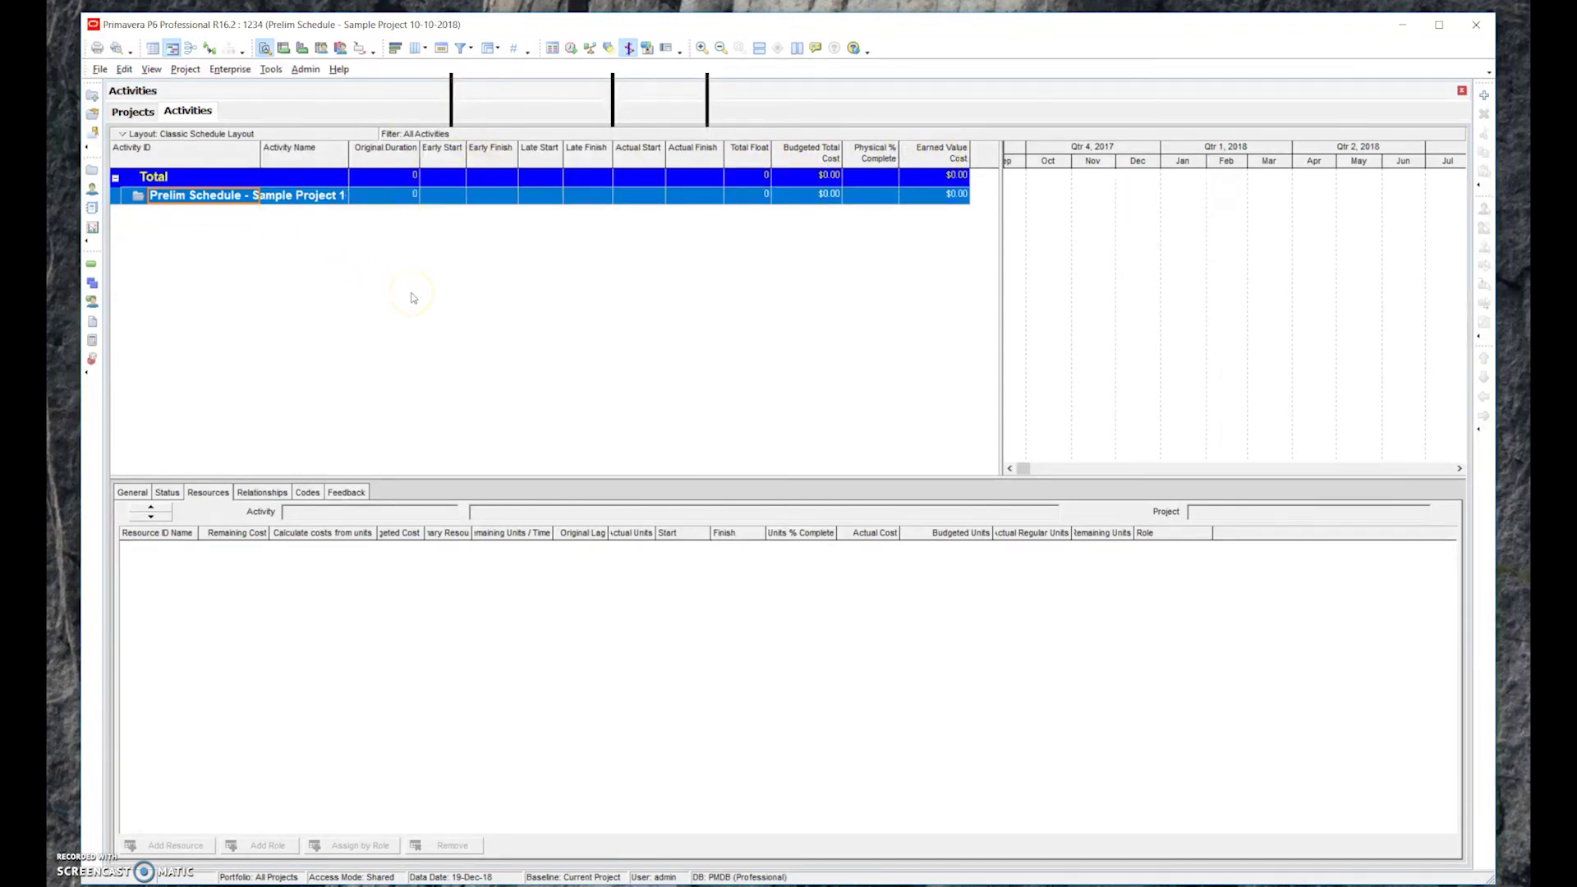
pyautogui.click(504, 483)
pyautogui.click(703, 376)
pyautogui.click(620, 301)
pyautogui.click(313, 10)
pyautogui.click(535, 295)
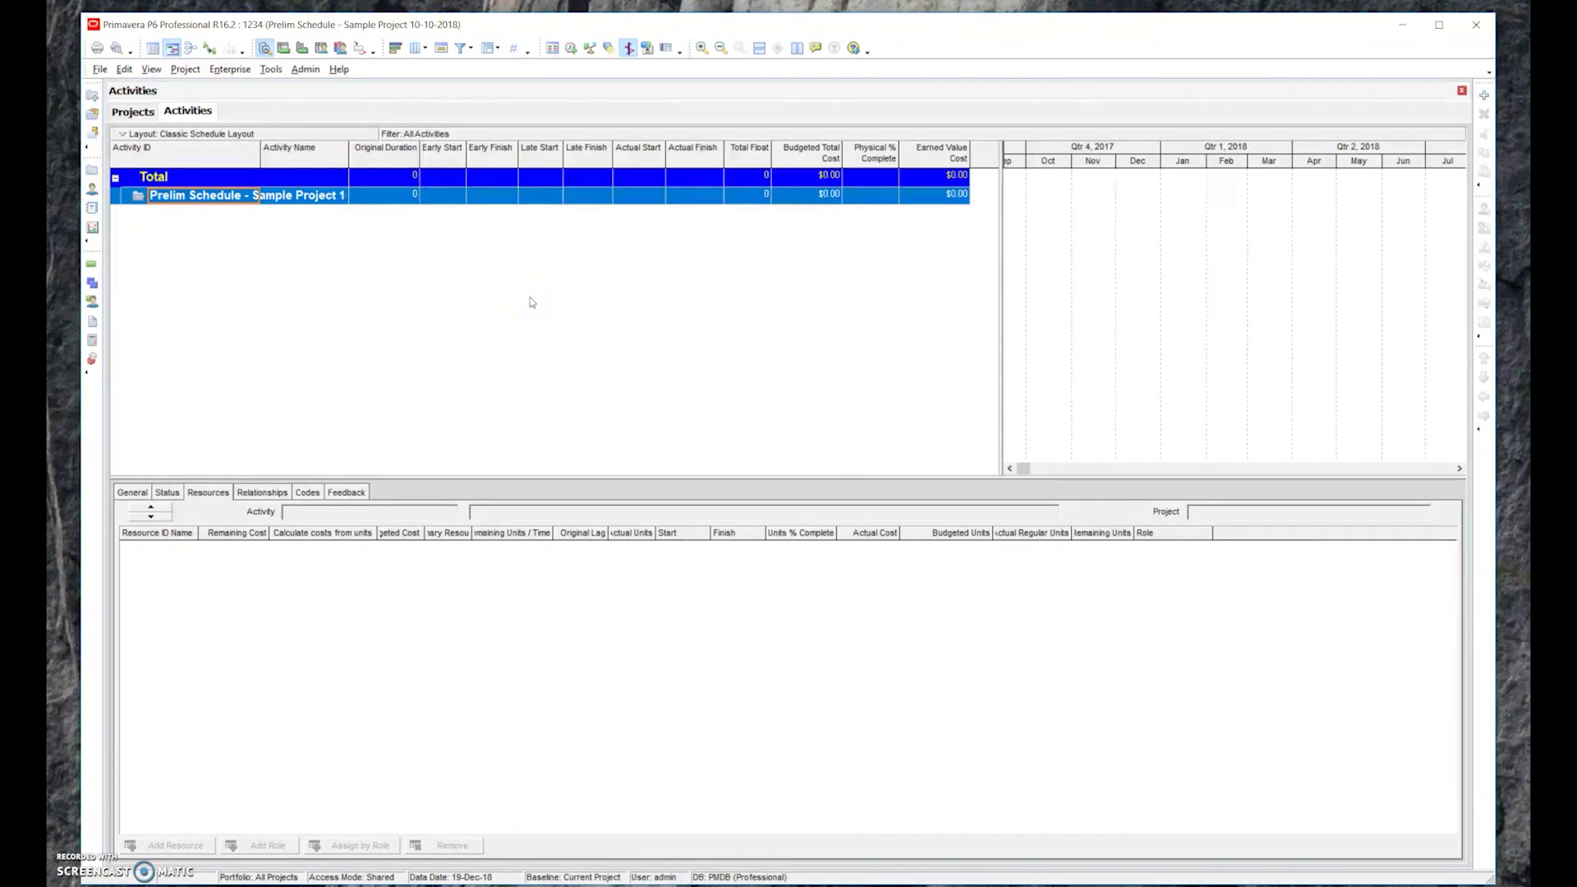